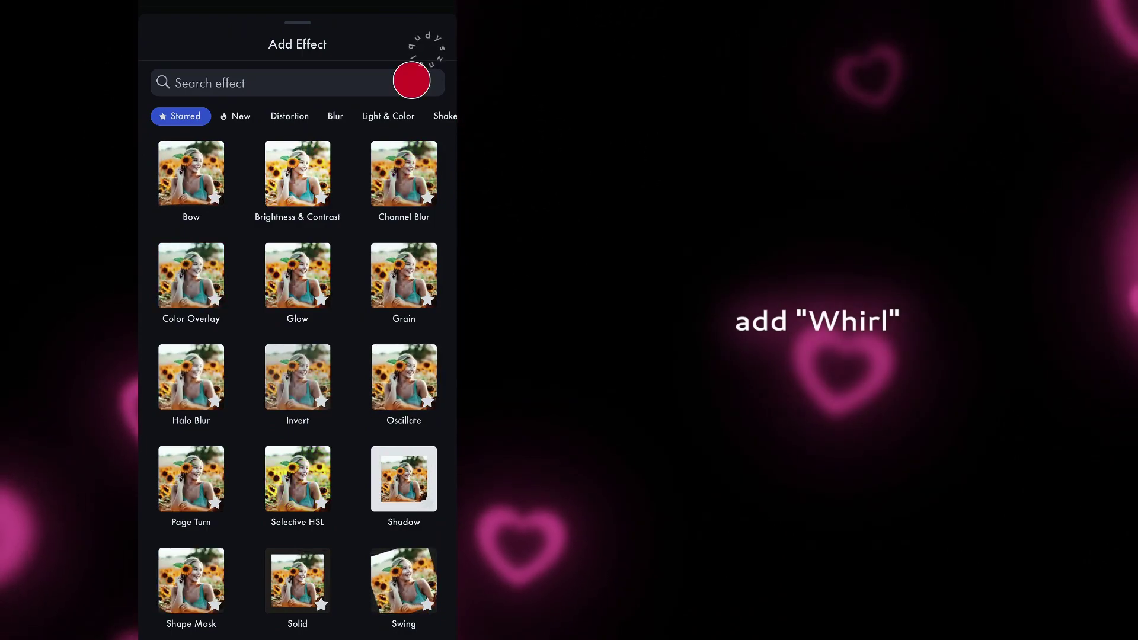
Search the effects for 'Whirl' and add it to the clip
click(412, 80)
text(Who)
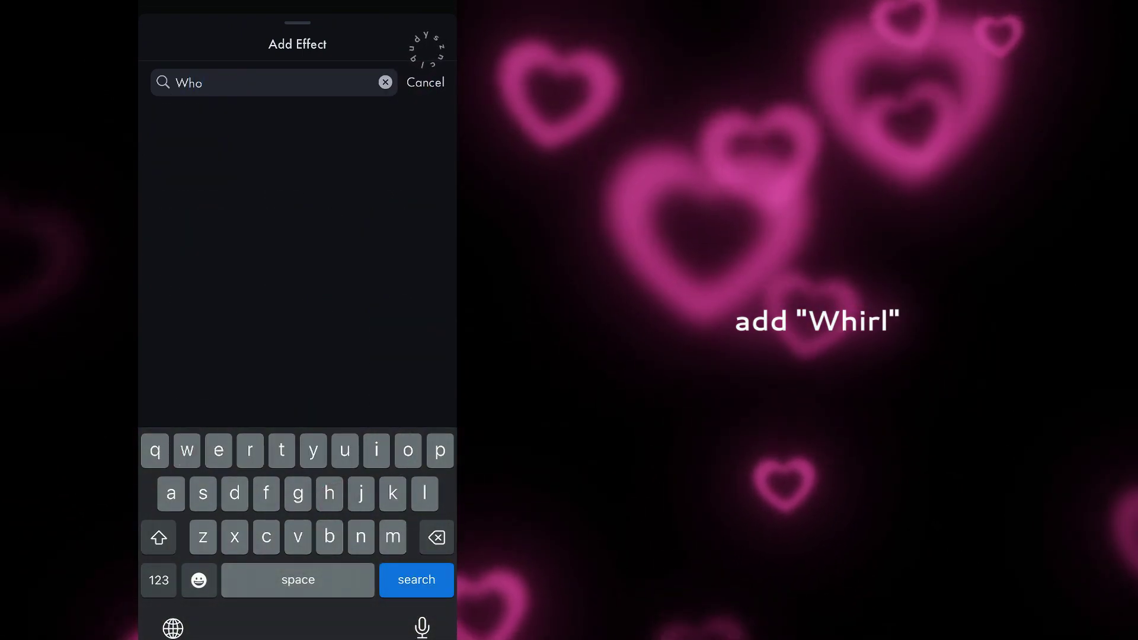
key(BackSpace)
text(i)
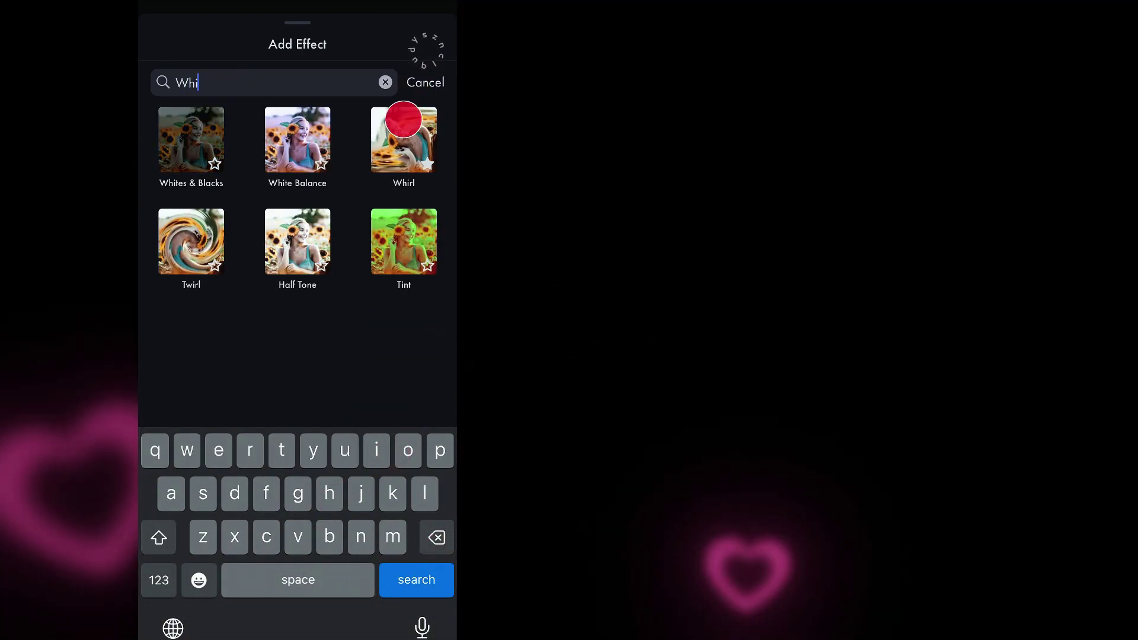
click(403, 119)
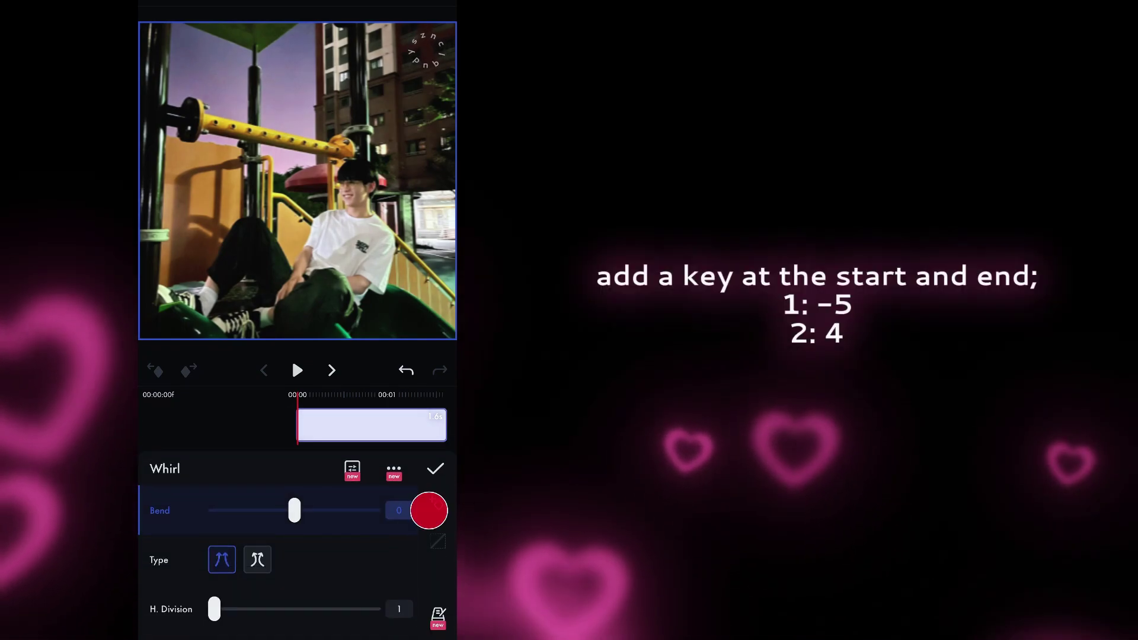
Keyframe Whirl Bend from -5 at the clip start to 3 at the end, then preview
drag(430, 420, 284, 422)
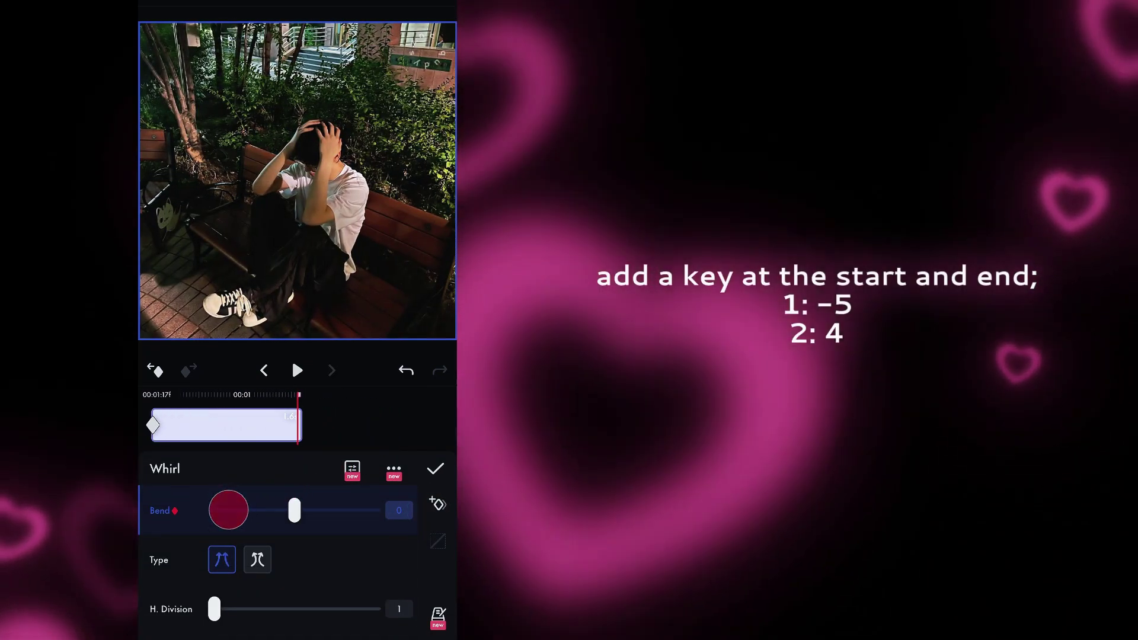
click(434, 509)
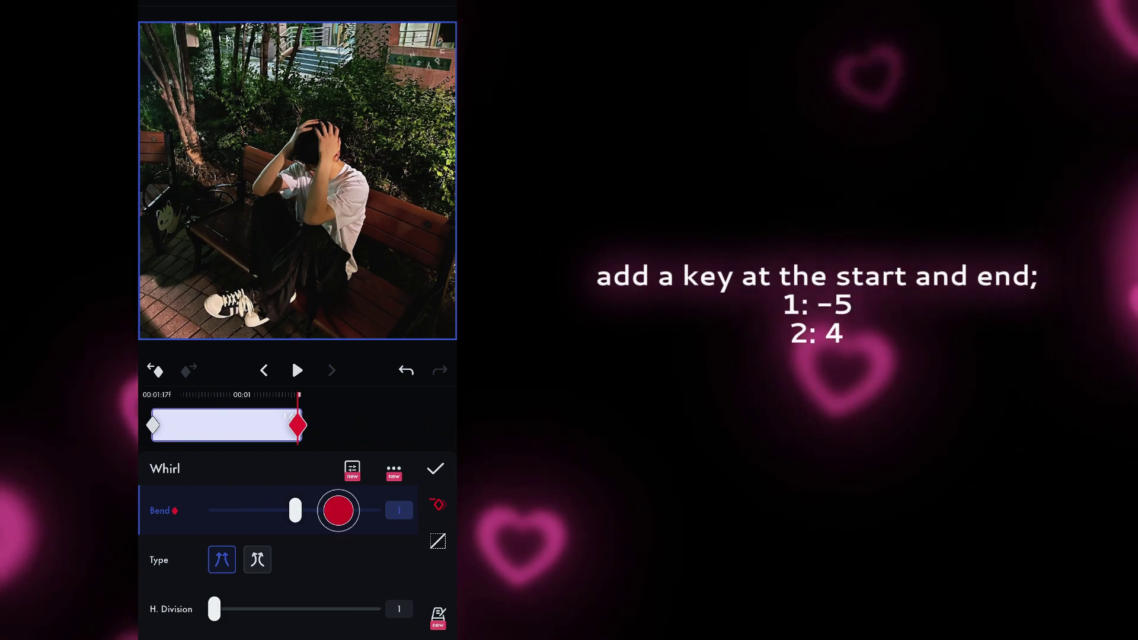
mouse_move(238, 515)
mouse_down()
mouse_move(346, 510)
mouse_move(333, 519)
mouse_up()
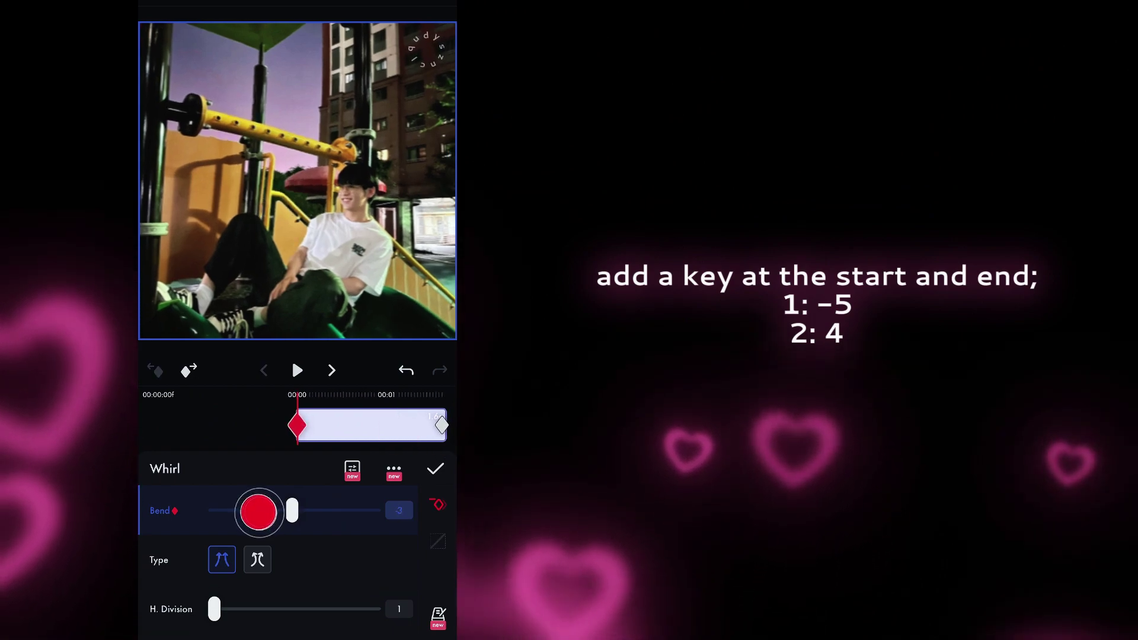
drag(258, 511, 261, 514)
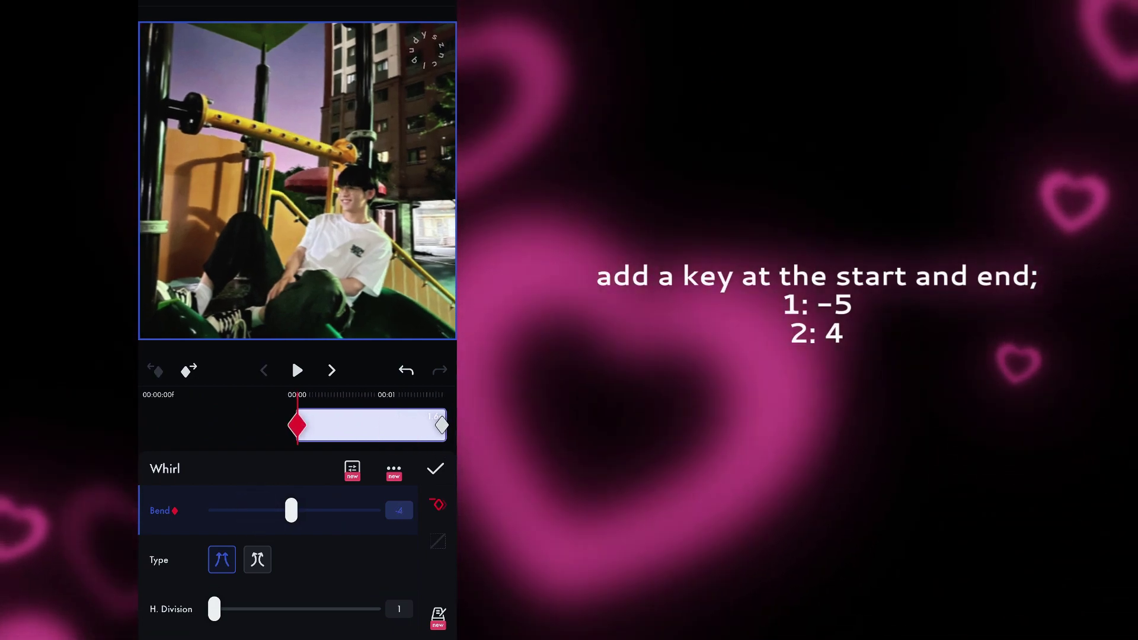
click(298, 374)
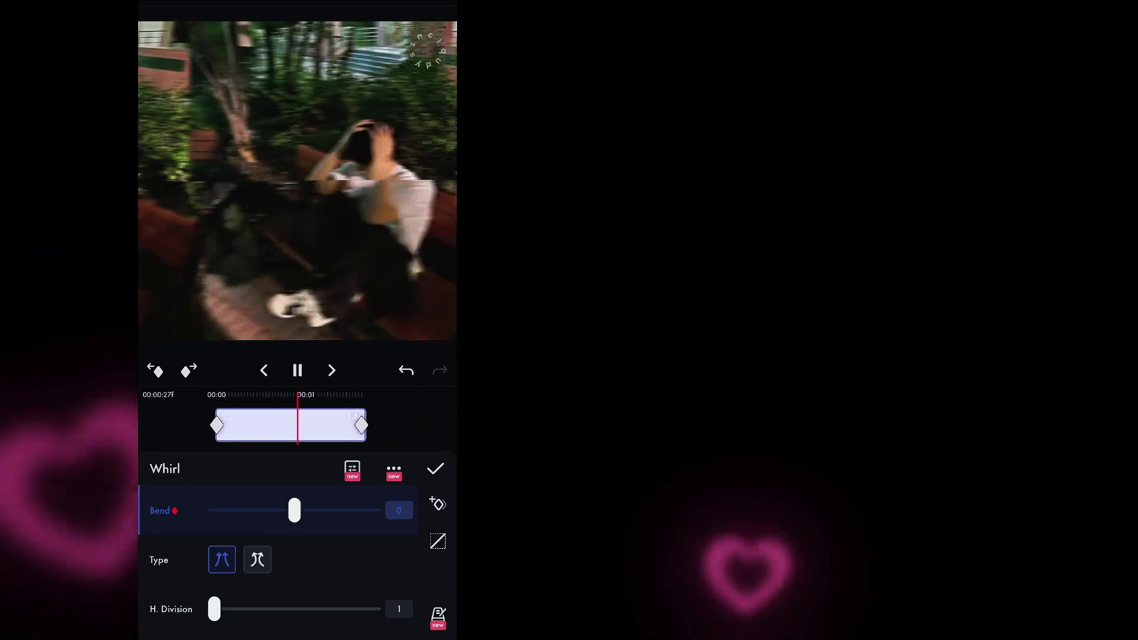
click(426, 425)
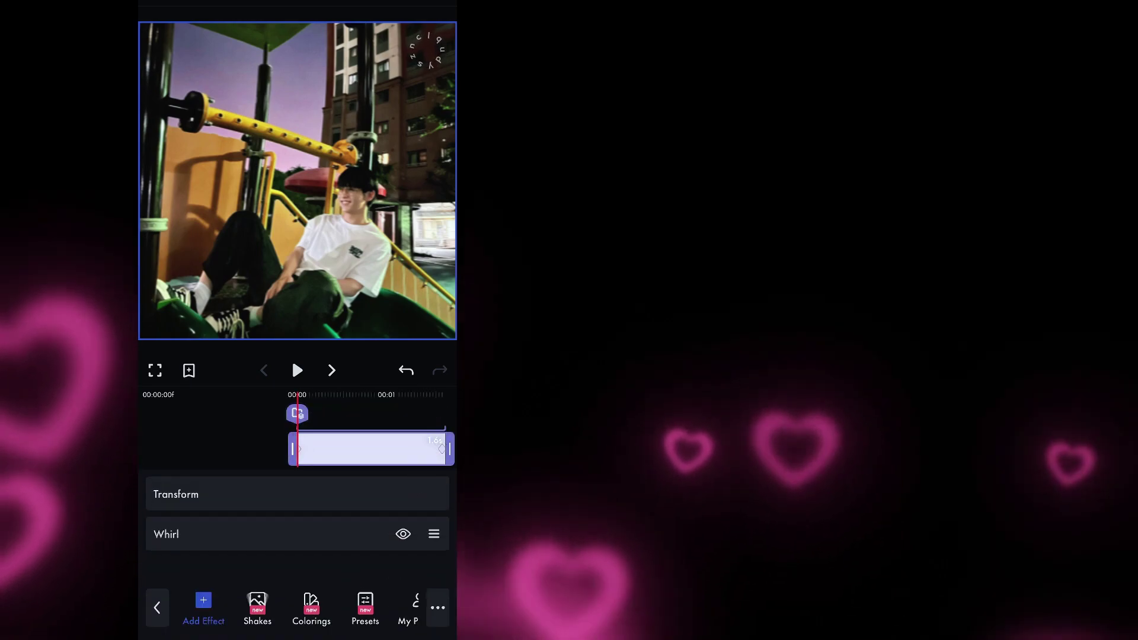
Add a Turbulence effect by searching 'Tur' in the effect picker
click(203, 604)
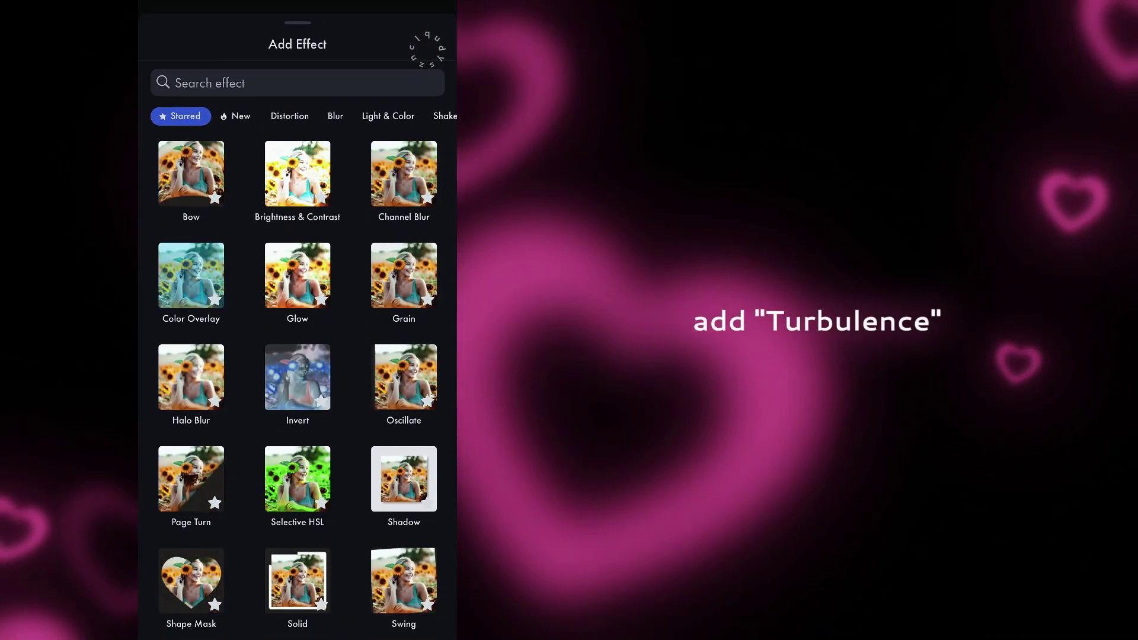
click(401, 77)
text(Tu)
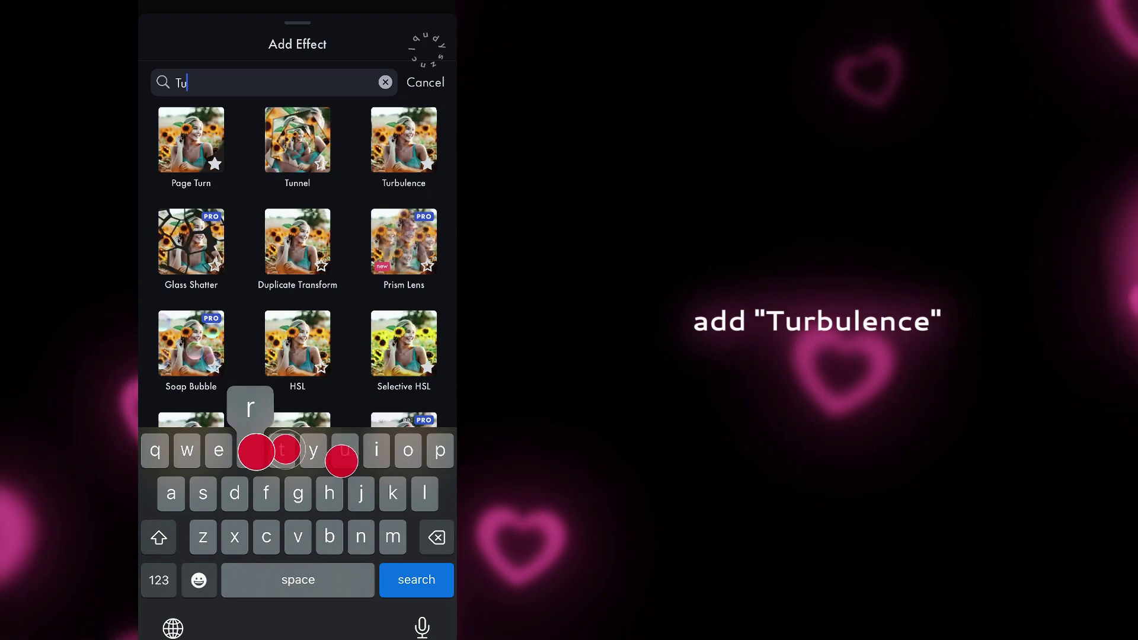
text(r)
click(297, 121)
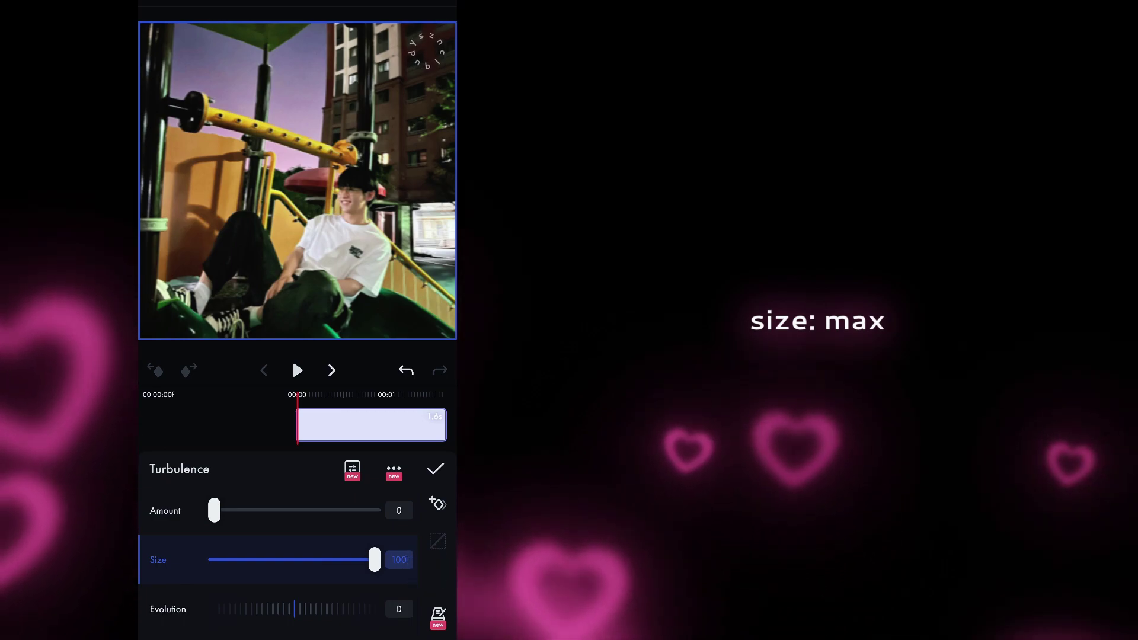
Keyframe the Turbulence Amount at the clip start and raise it to 10
click(165, 510)
click(436, 504)
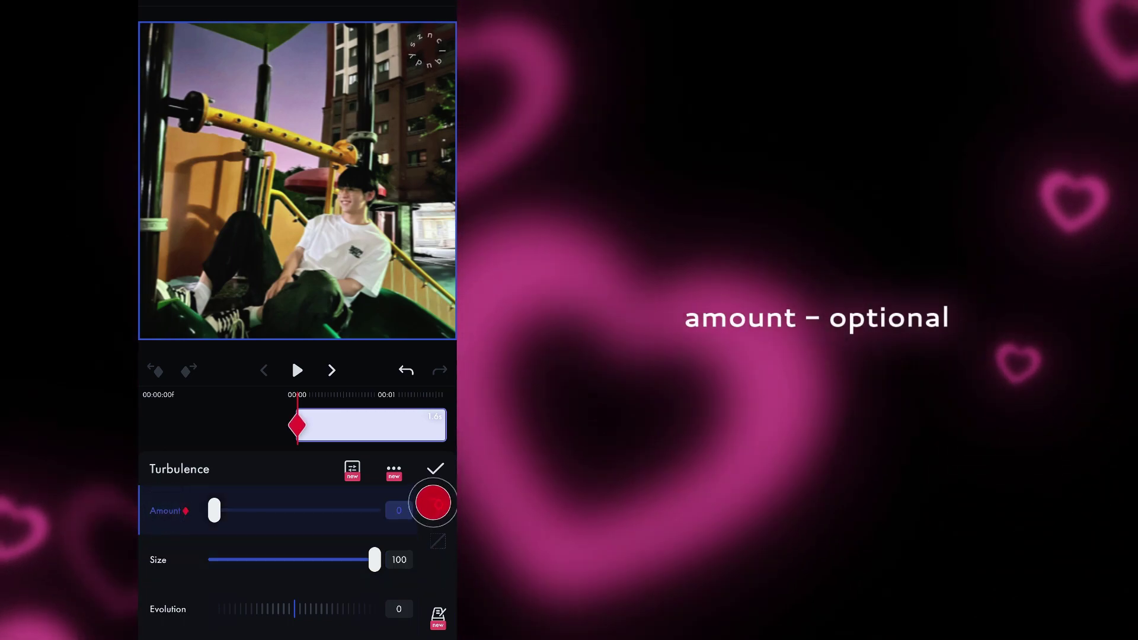
drag(432, 434, 414, 434)
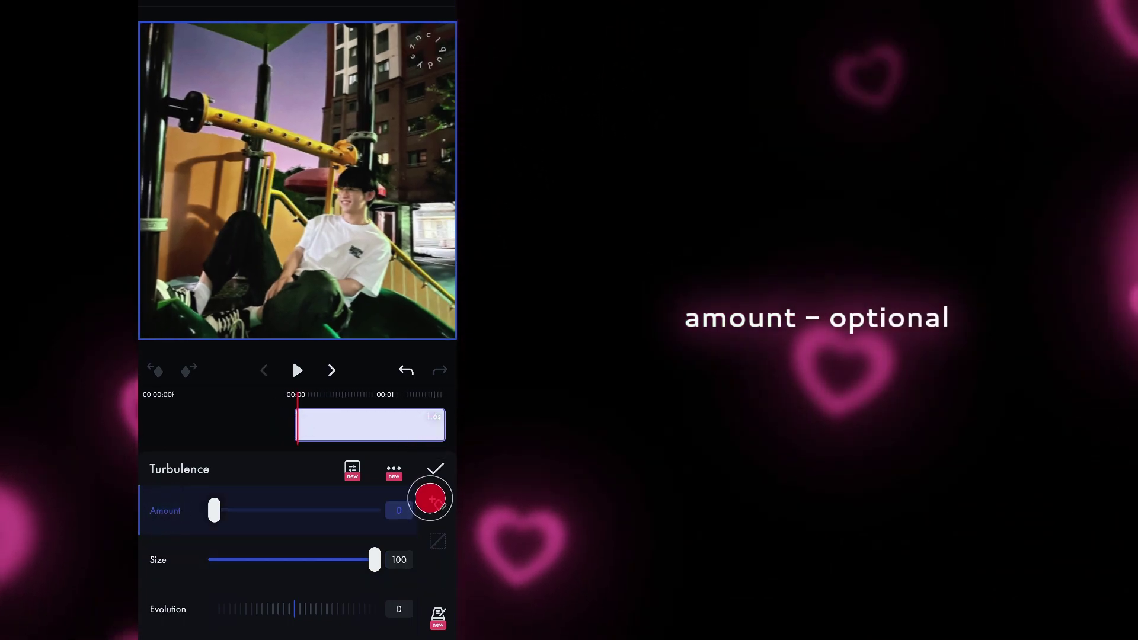
drag(228, 532, 296, 514)
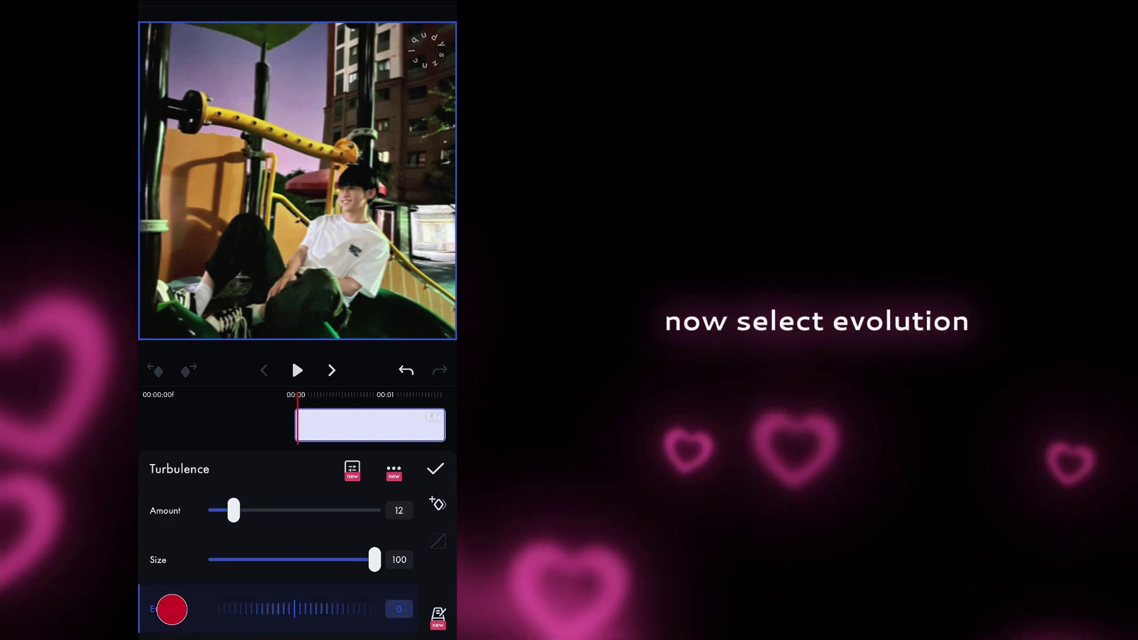
Keyframe Turbulence Evolution at 0 at the clip start and 11 at the end
click(433, 504)
drag(438, 434, 278, 484)
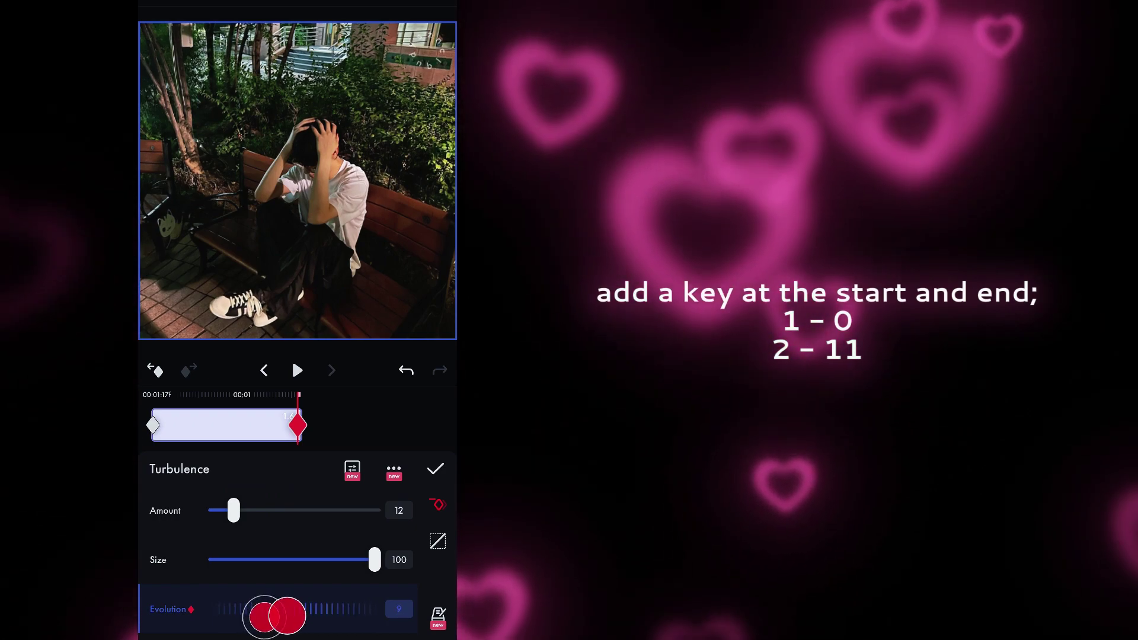
drag(276, 616, 264, 616)
drag(329, 427, 419, 428)
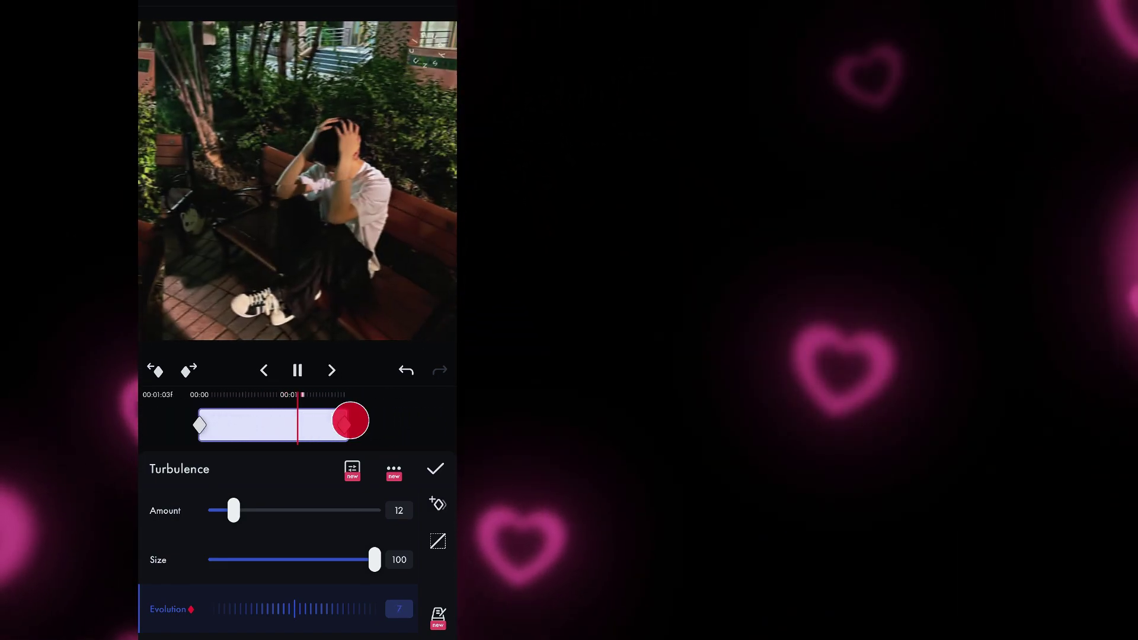
Pause the preview and lower the Turbulence Amount to 12 to lessen the blur
key(space)
drag(220, 510, 216, 511)
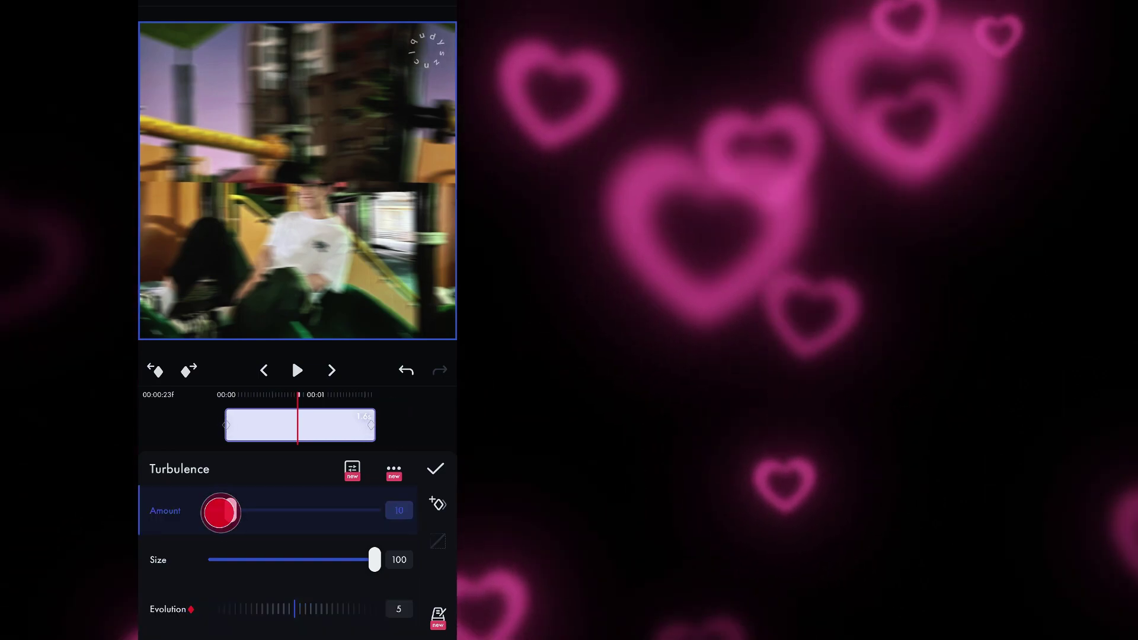
drag(352, 423, 418, 423)
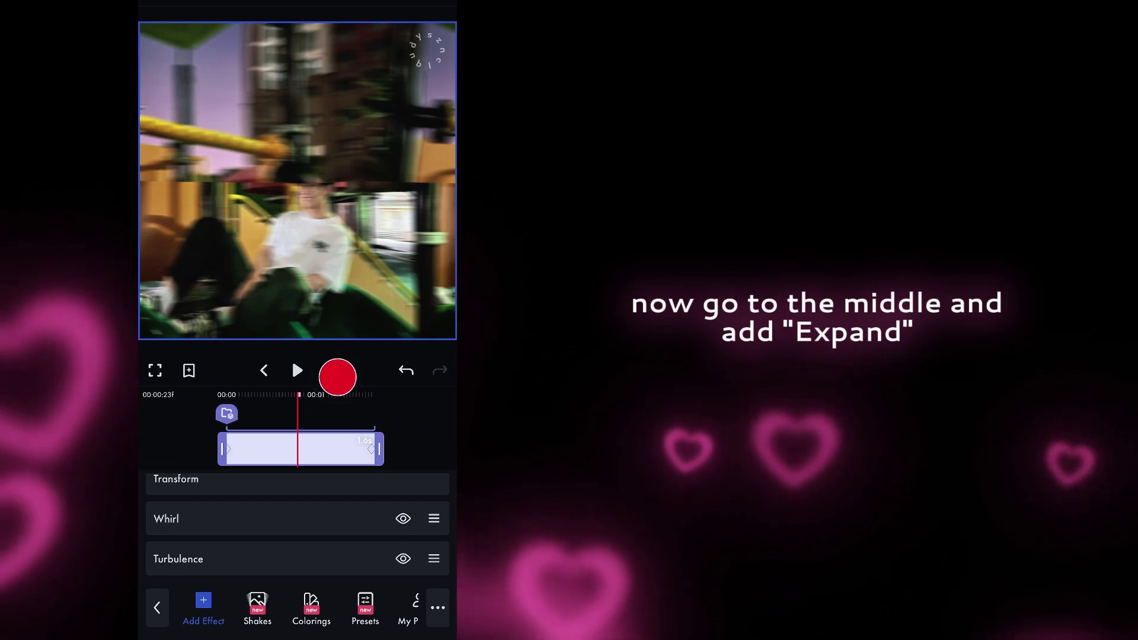
With the playhead at mid-clip, add an Expand effect from the search
drag(337, 377, 331, 377)
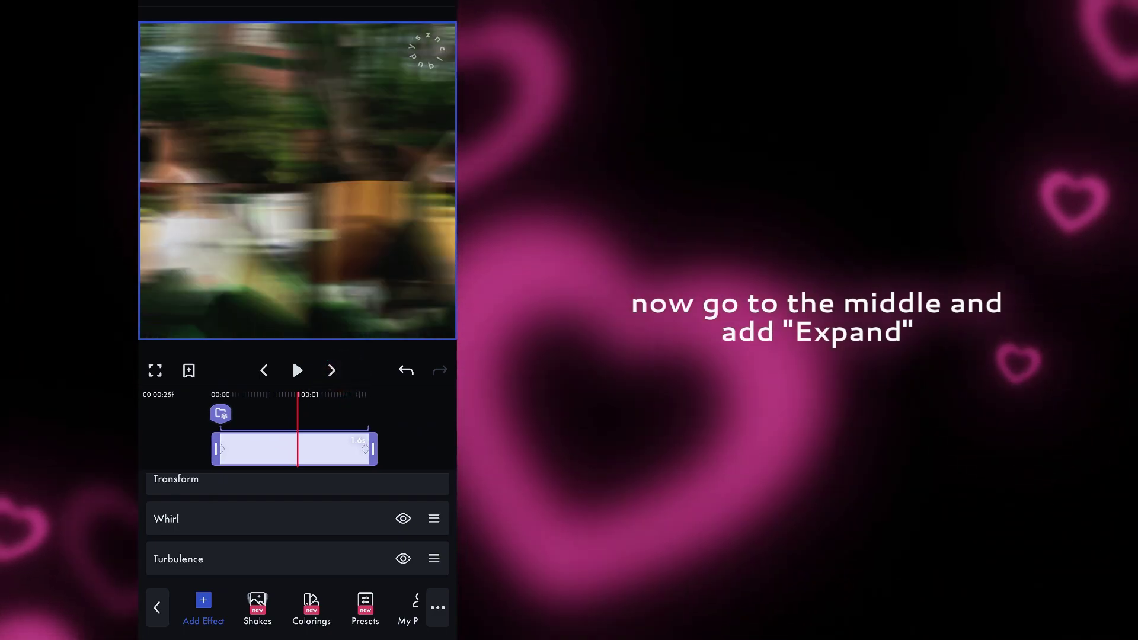
click(203, 605)
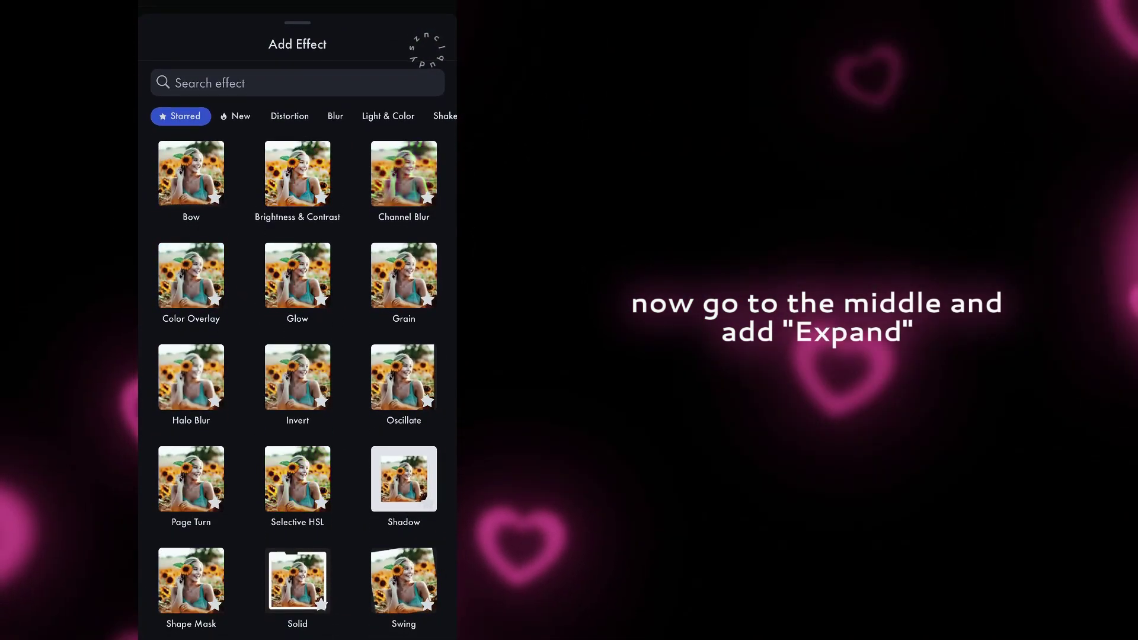
click(409, 89)
text(Exp)
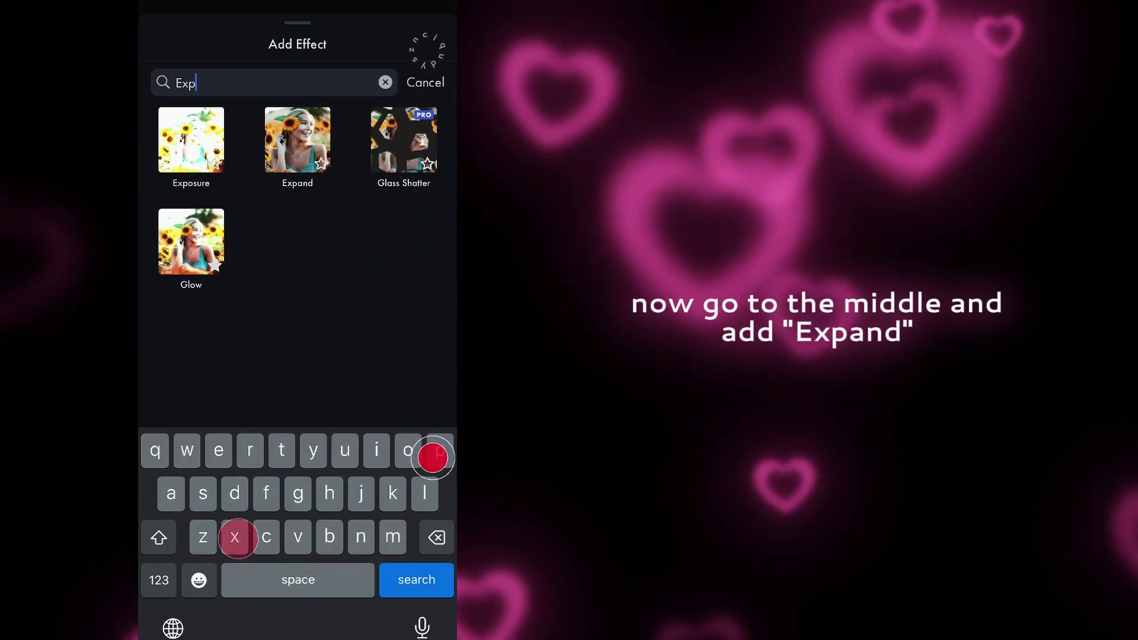
click(296, 138)
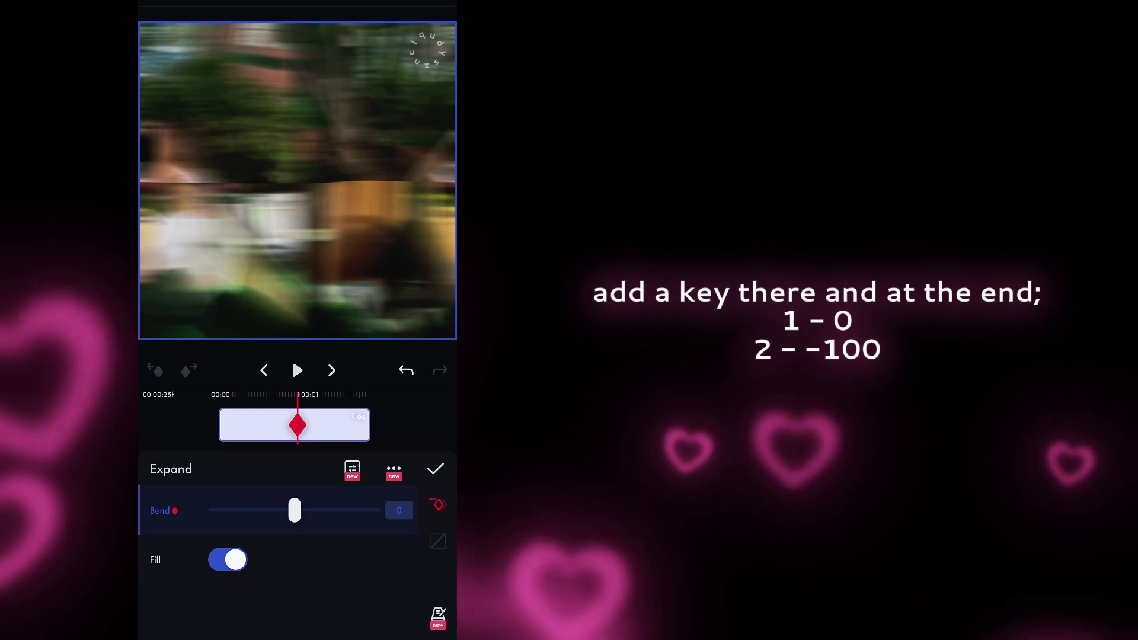
Set the Expand Bend to -100 at the clip end and scrub to preview
drag(374, 426, 299, 428)
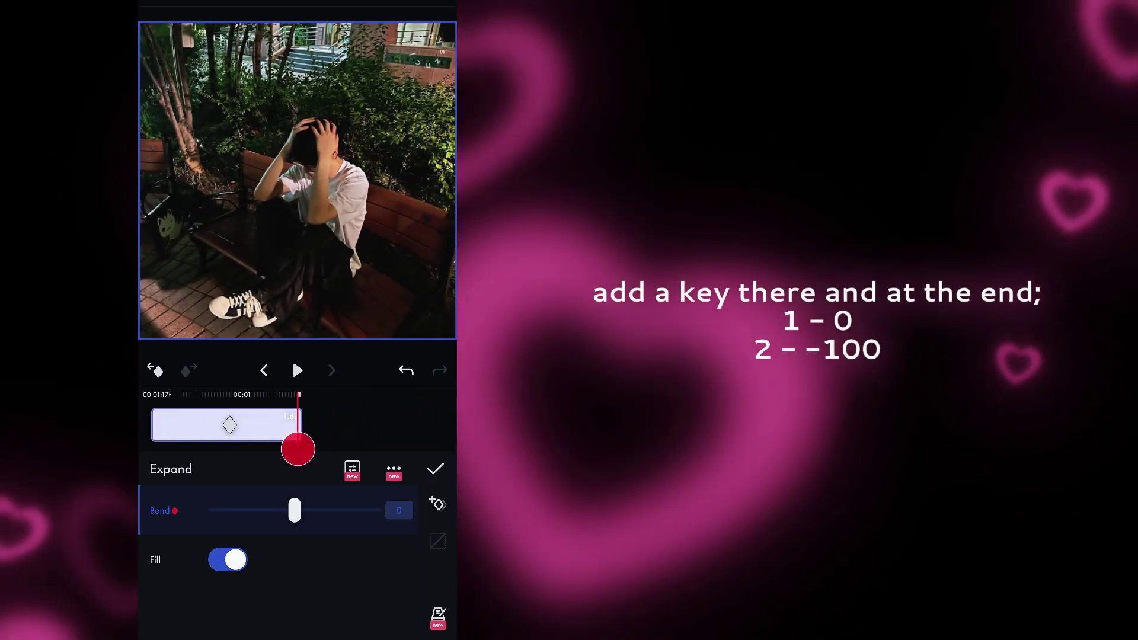
drag(290, 506, 167, 527)
drag(347, 436, 394, 444)
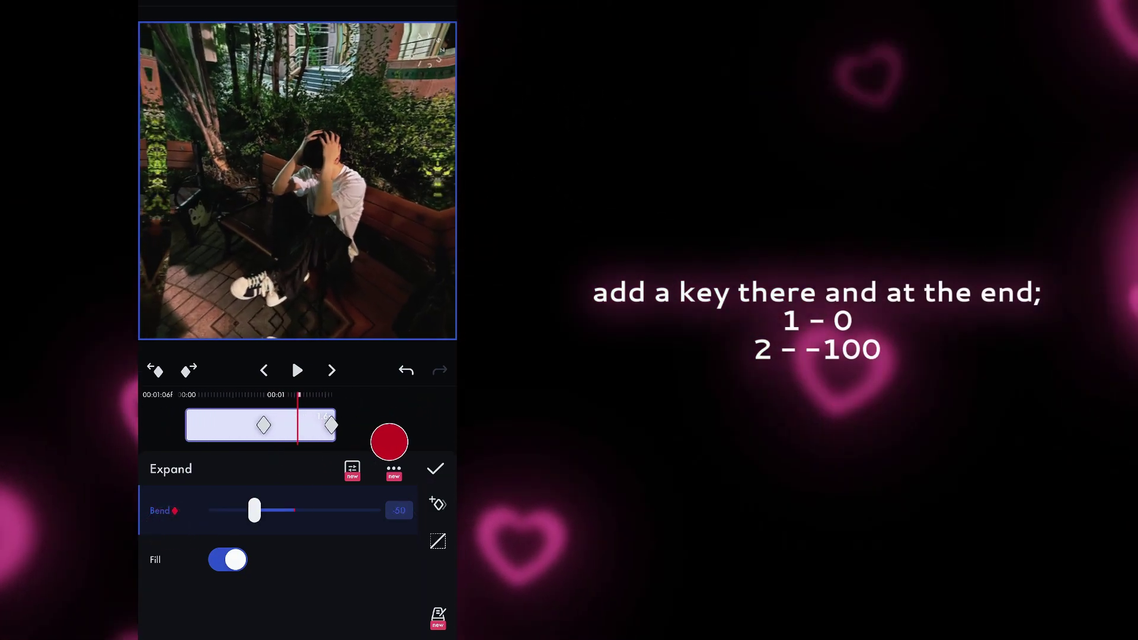
Reshape the Bend ease curve so the bend accelerates late, and confirm the Expand effect
click(438, 541)
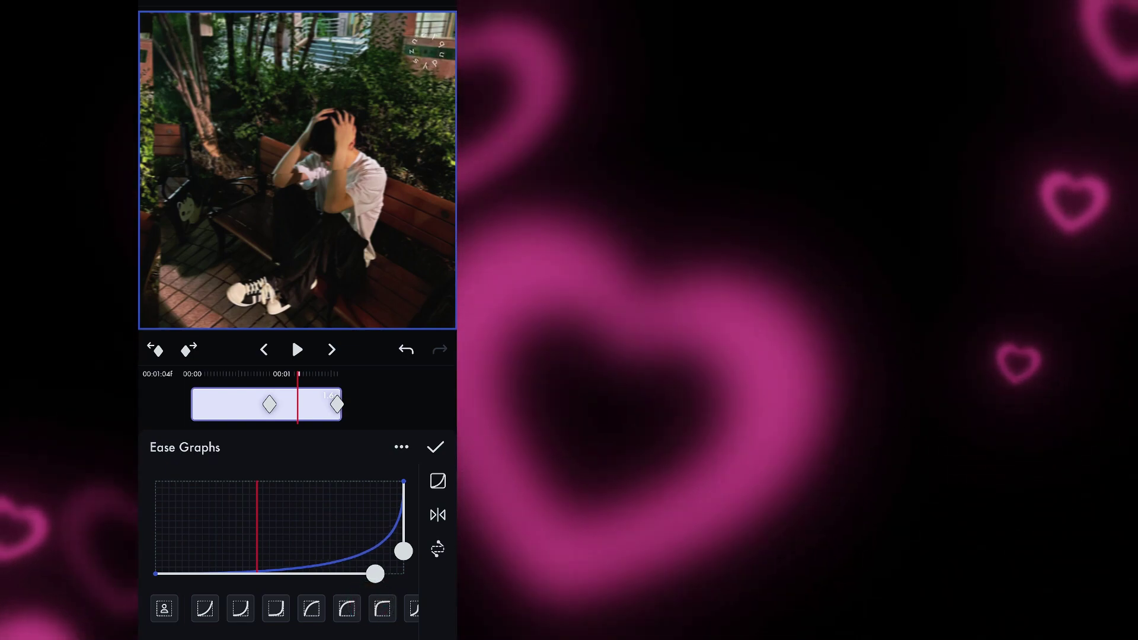
click(433, 544)
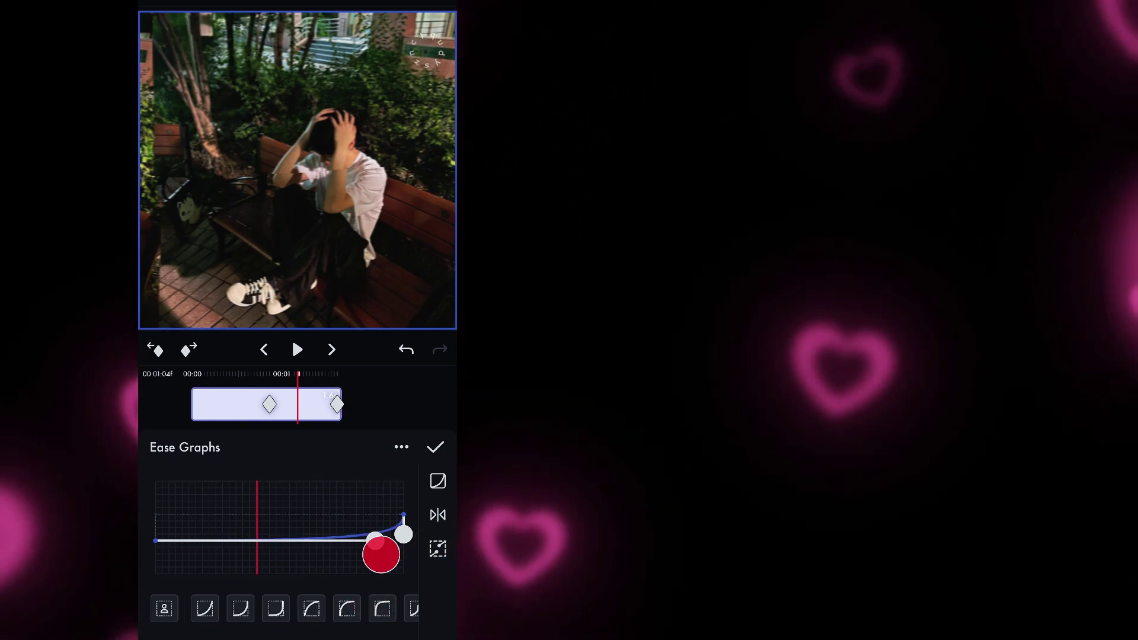
drag(381, 555, 380, 564)
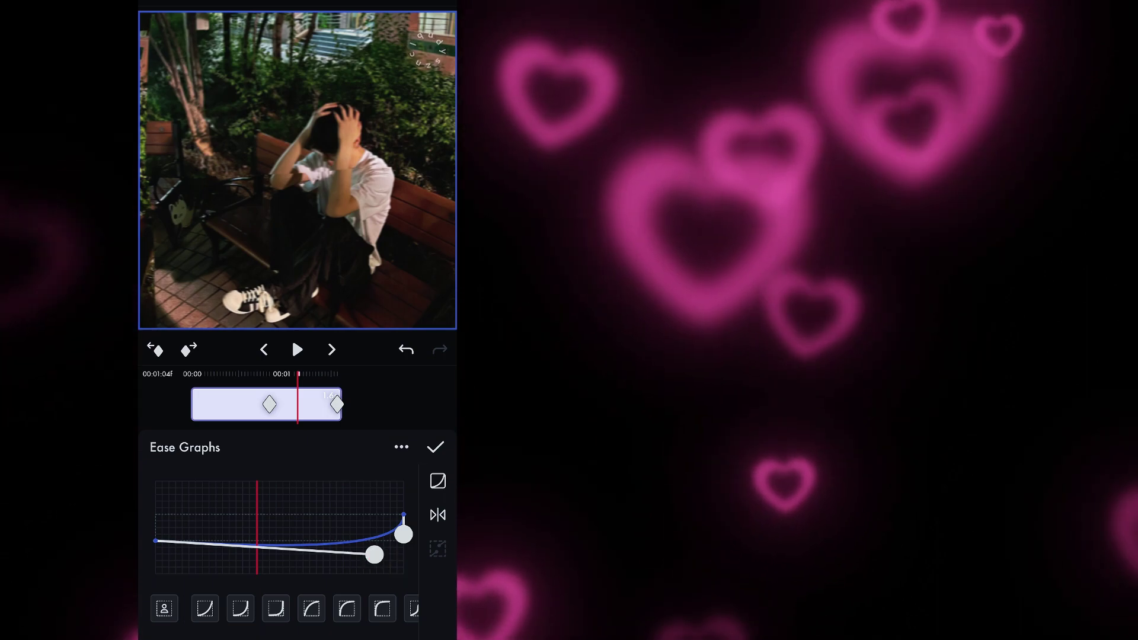
mouse_move(366, 432)
mouse_down()
mouse_move(270, 454)
mouse_move(346, 458)
mouse_move(261, 467)
mouse_up()
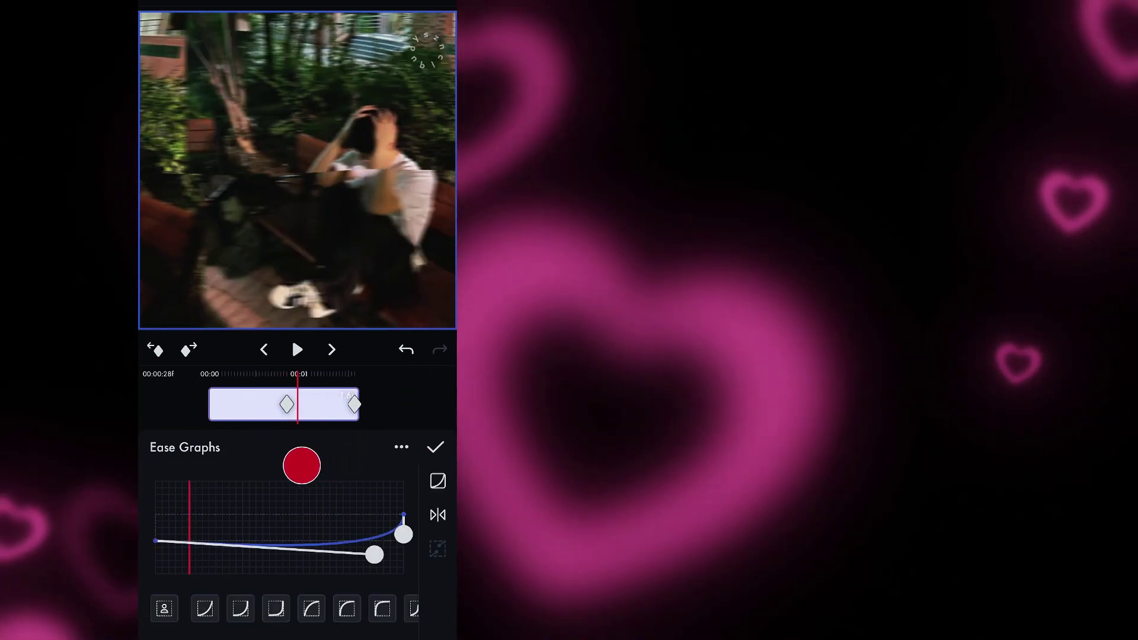
click(434, 445)
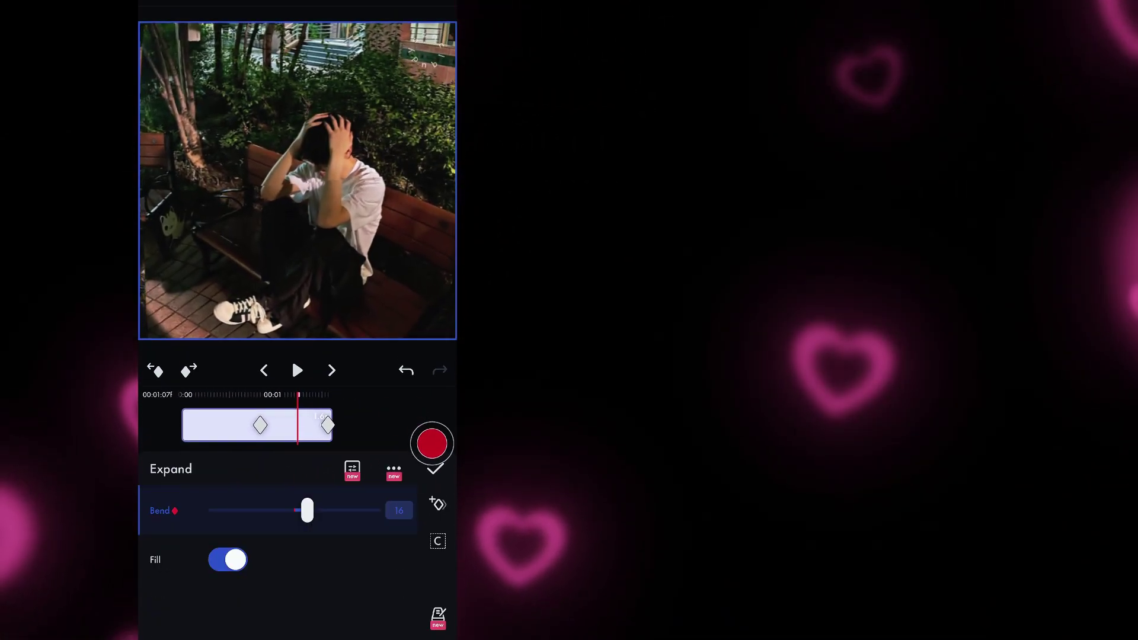
click(435, 469)
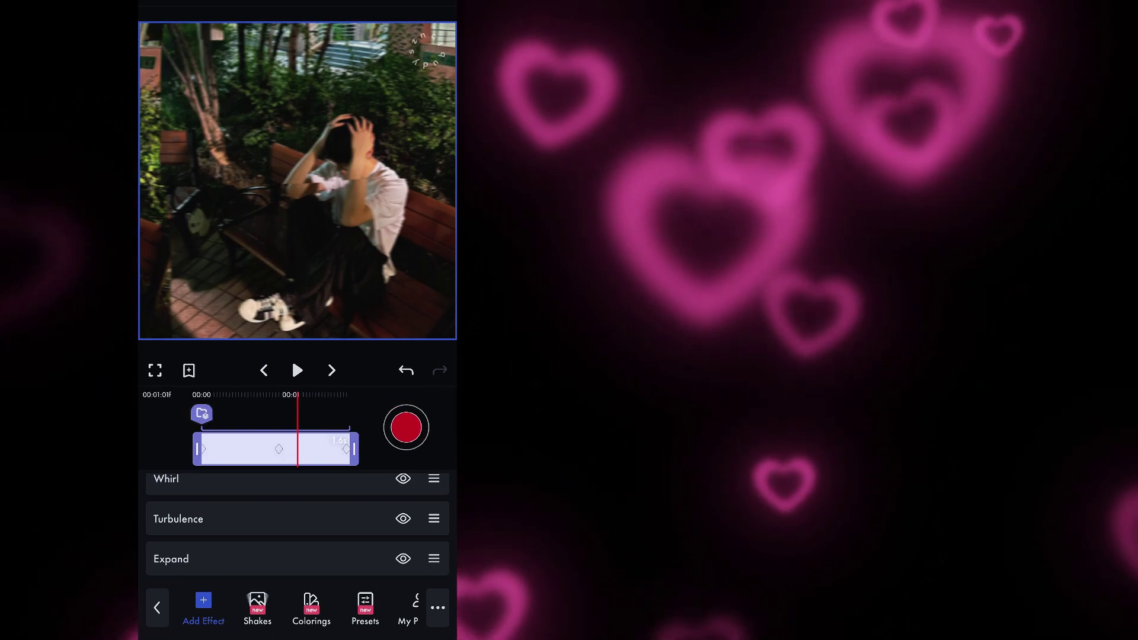
click(204, 608)
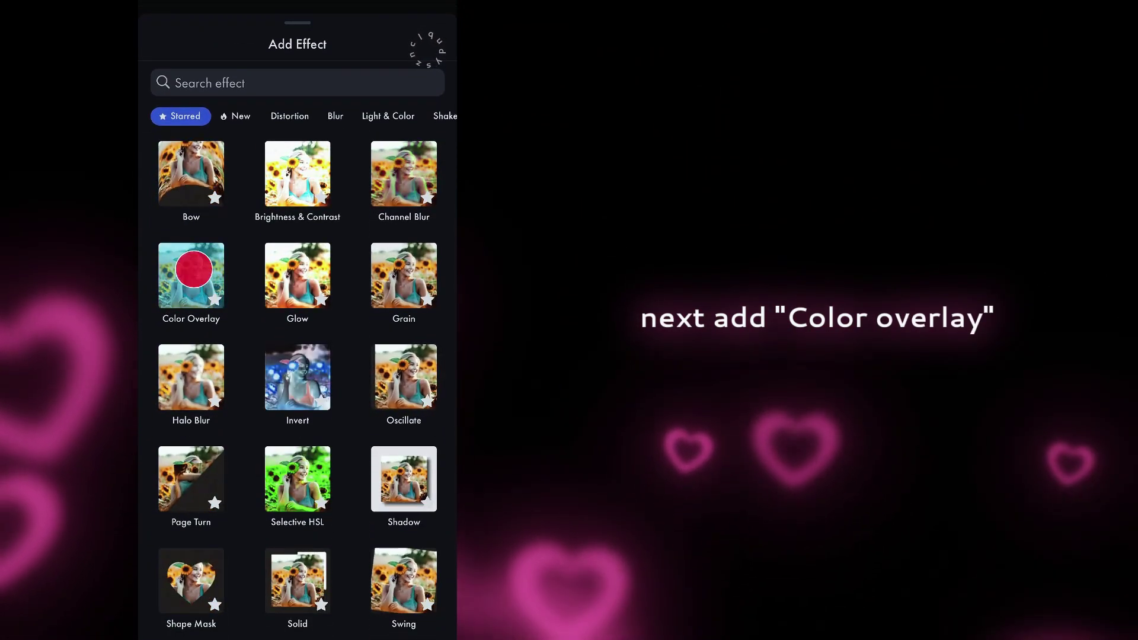
Add a Color Overlay effect with colour set to black (000000)
click(191, 272)
click(269, 513)
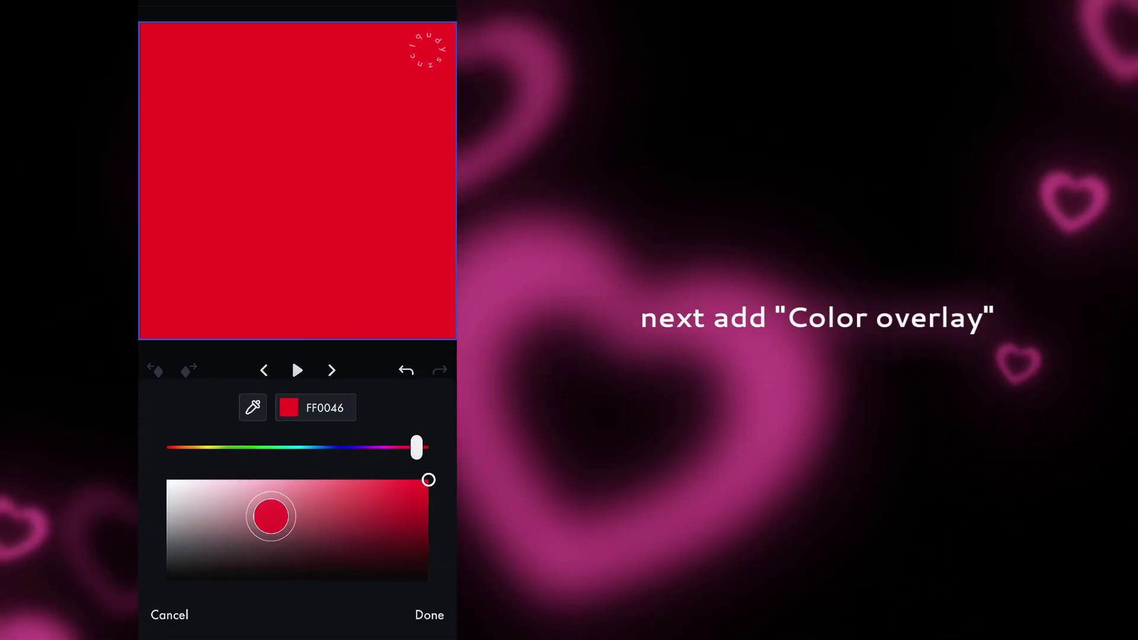
drag(270, 516, 442, 598)
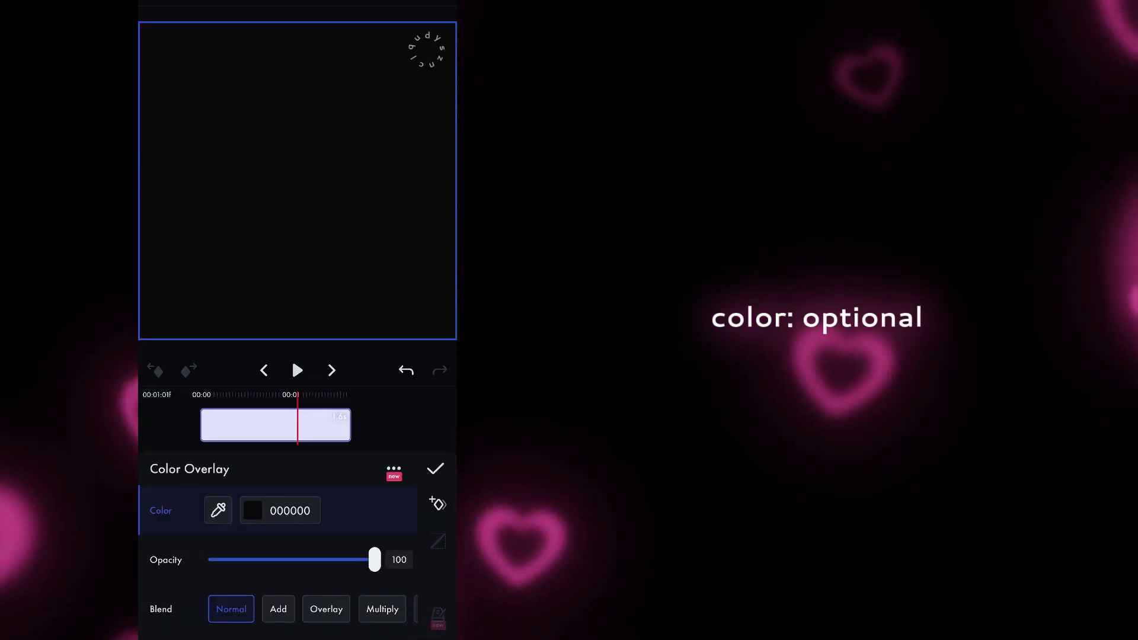
Keyframe the overlay Opacity at 0 mid-clip and 75 at the clip end
click(167, 550)
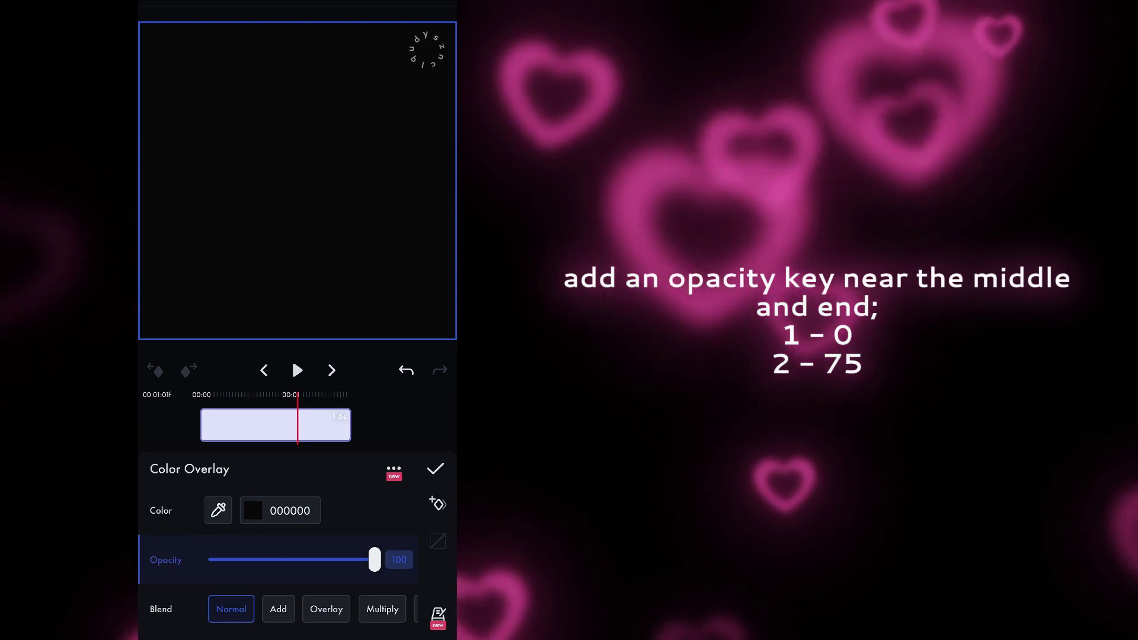
click(432, 508)
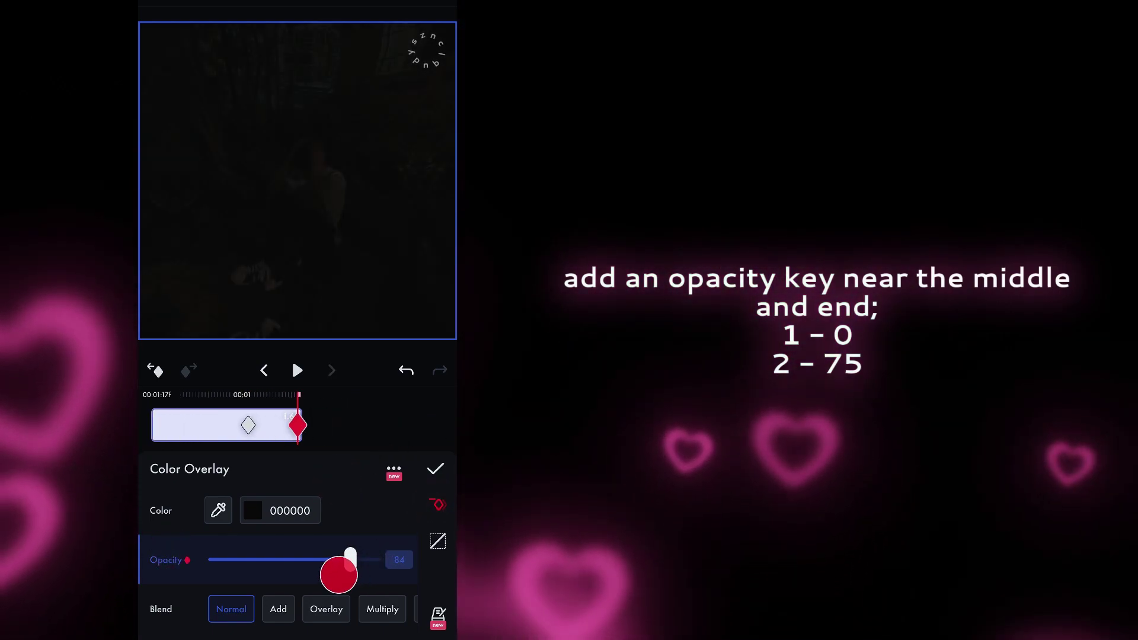
drag(328, 579, 305, 572)
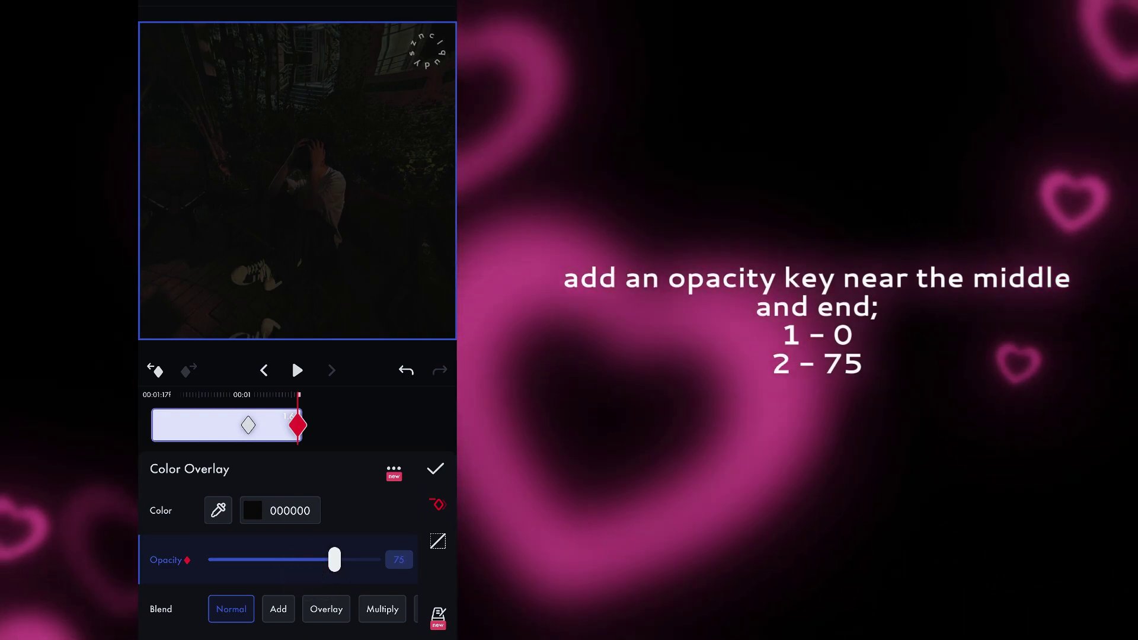
click(248, 425)
drag(381, 557, 155, 585)
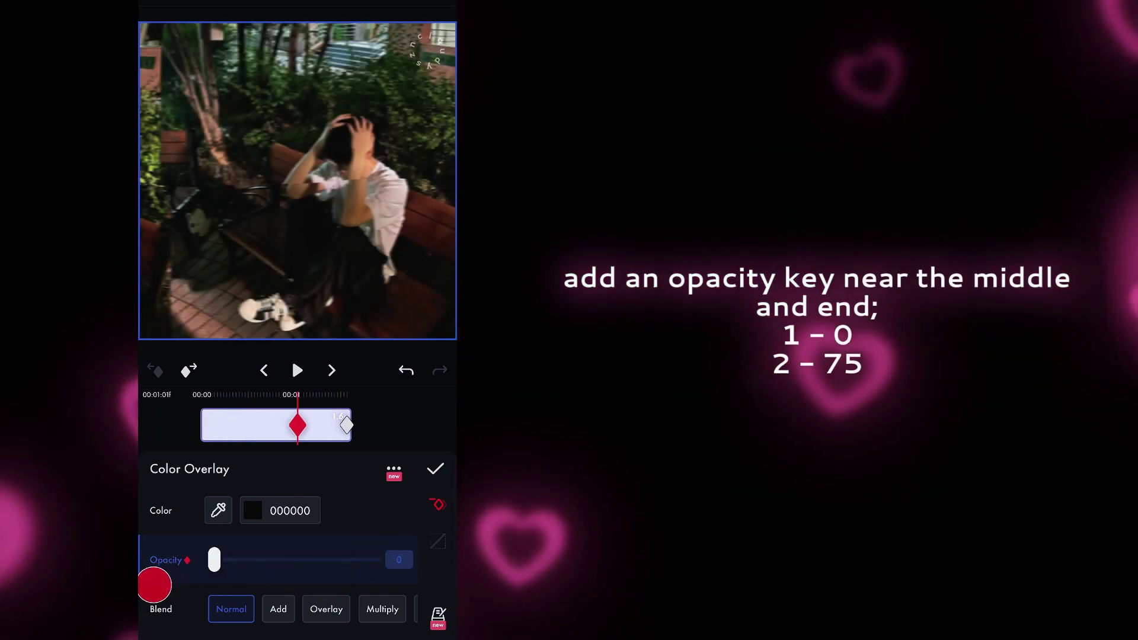
drag(439, 431, 415, 433)
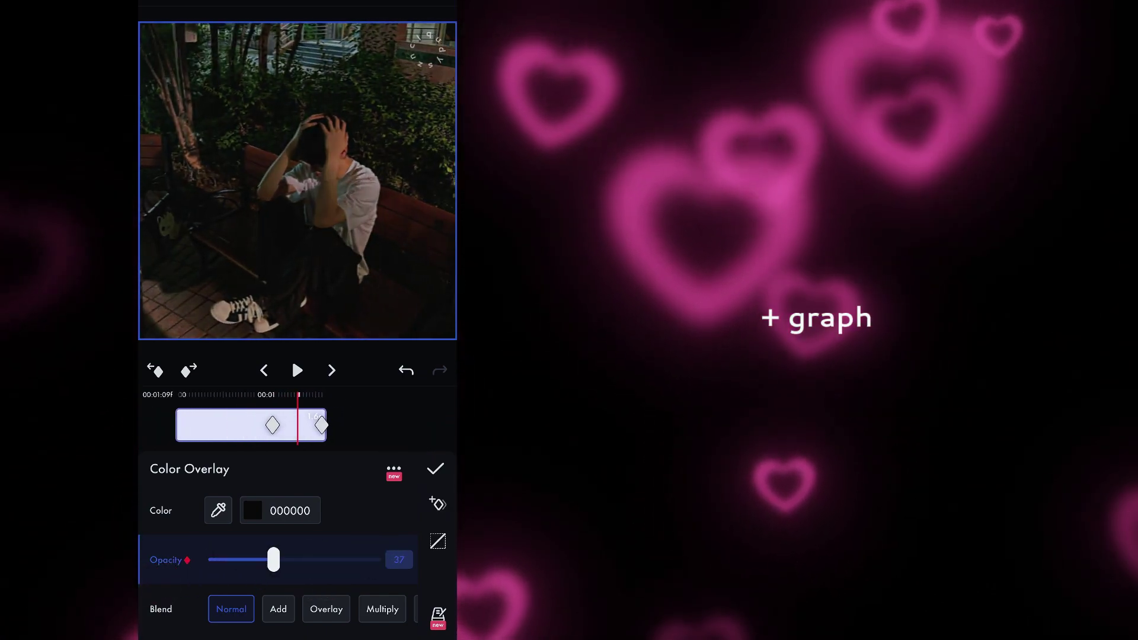
Apply an ease-in curve to the opacity fade and confirm it
click(437, 541)
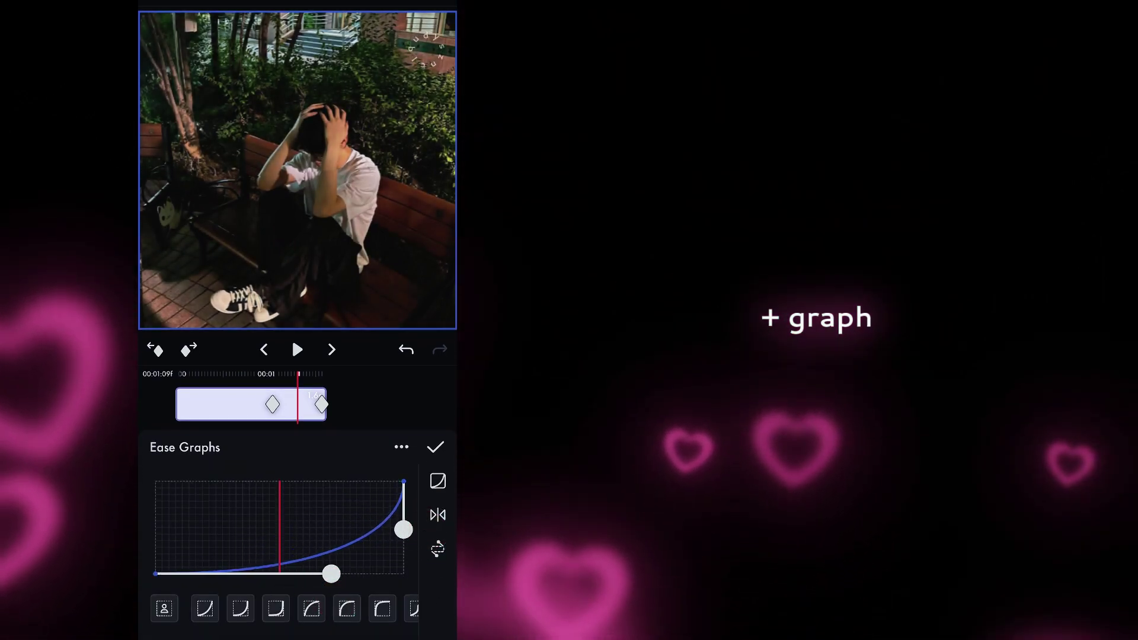
click(436, 447)
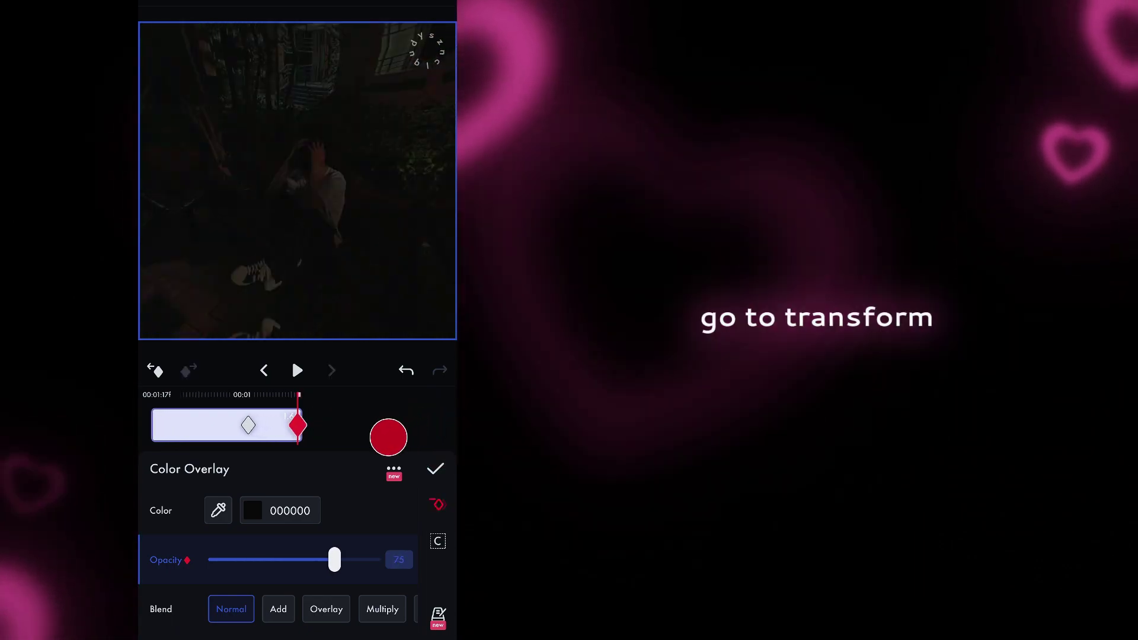
drag(427, 419, 439, 461)
drag(364, 510, 344, 590)
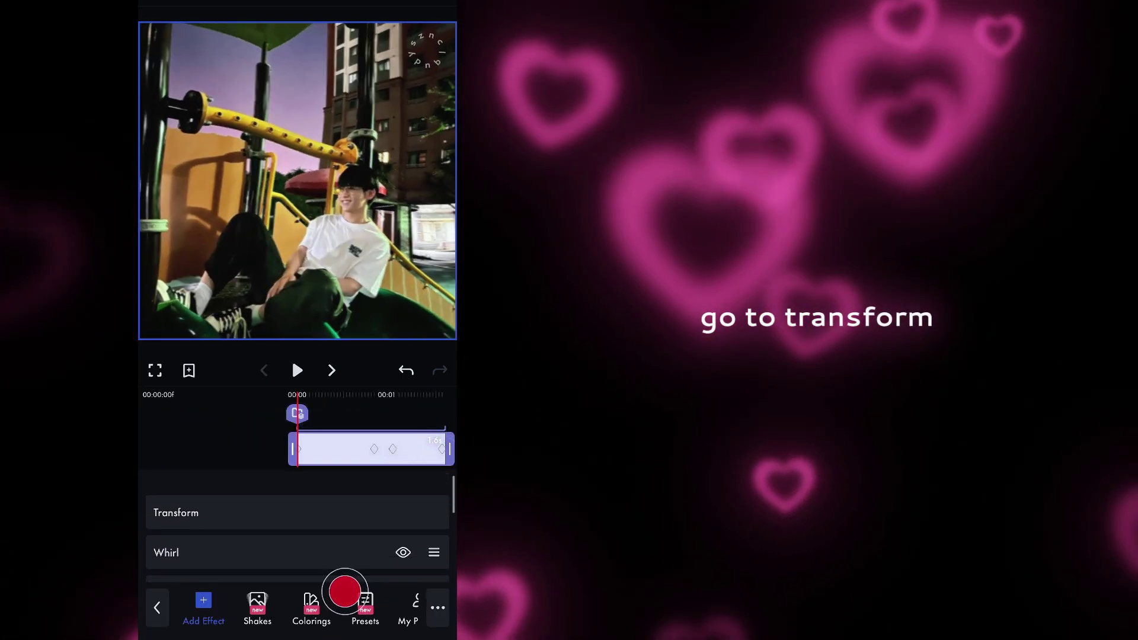
Keyframe the playground clip's Transform Scale at 204 at the start and 100 near mid-clip
click(184, 490)
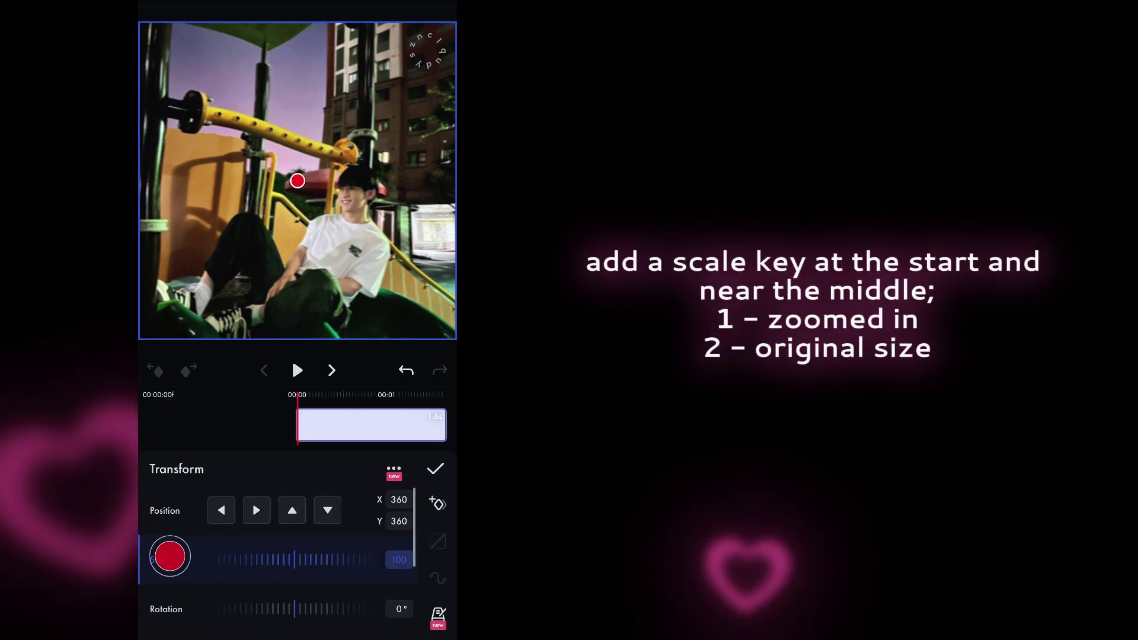
drag(437, 425, 358, 468)
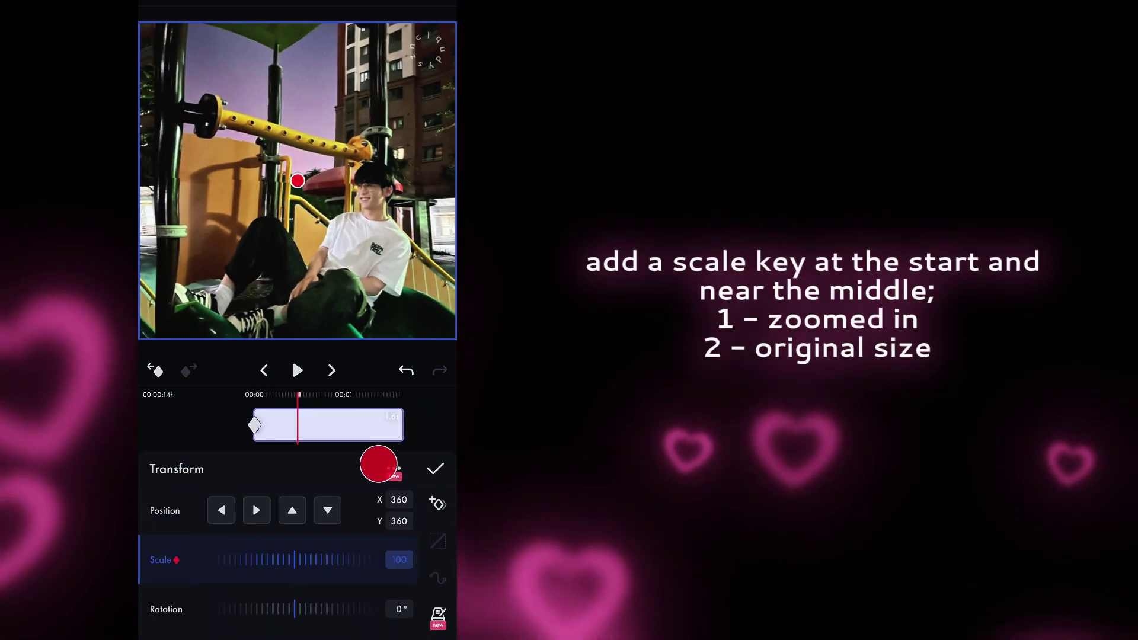
click(437, 504)
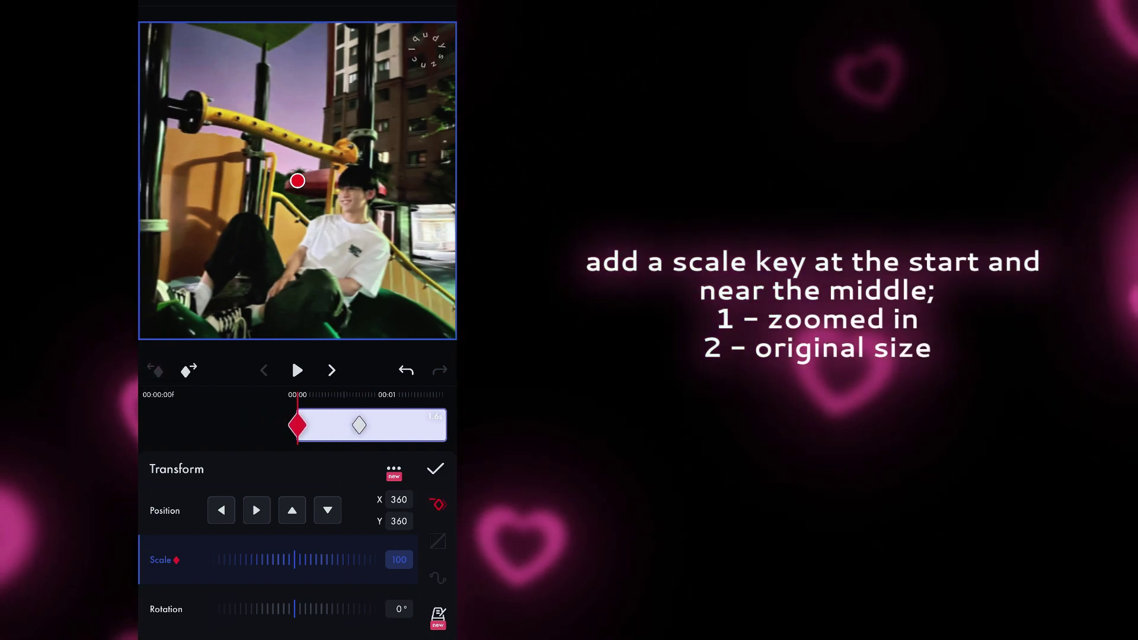
drag(294, 564, 250, 572)
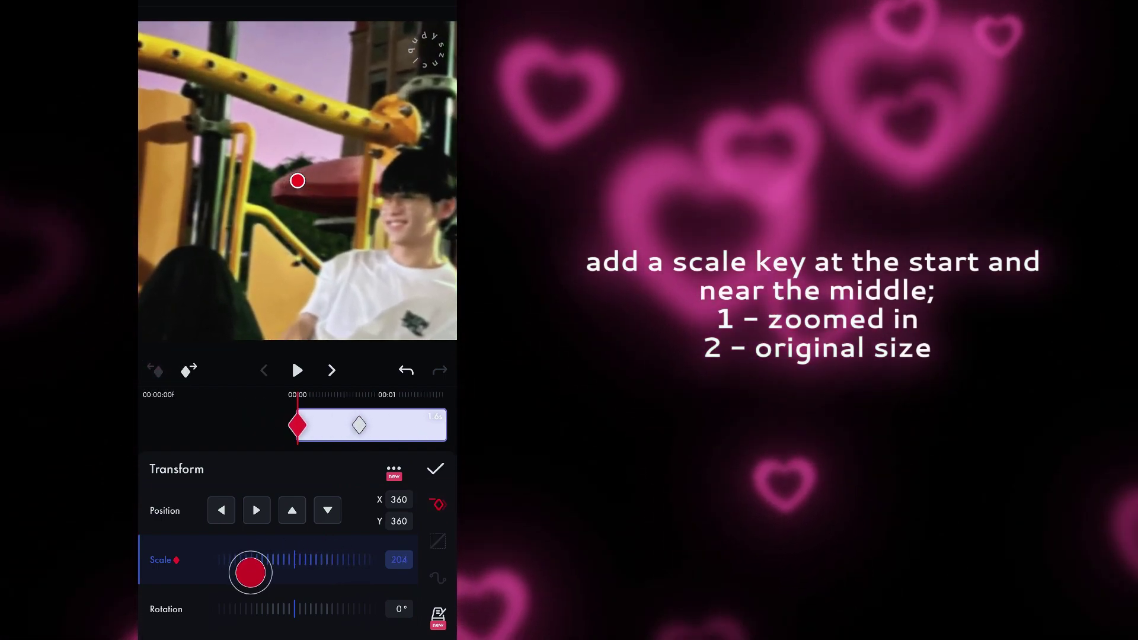
drag(418, 433, 403, 432)
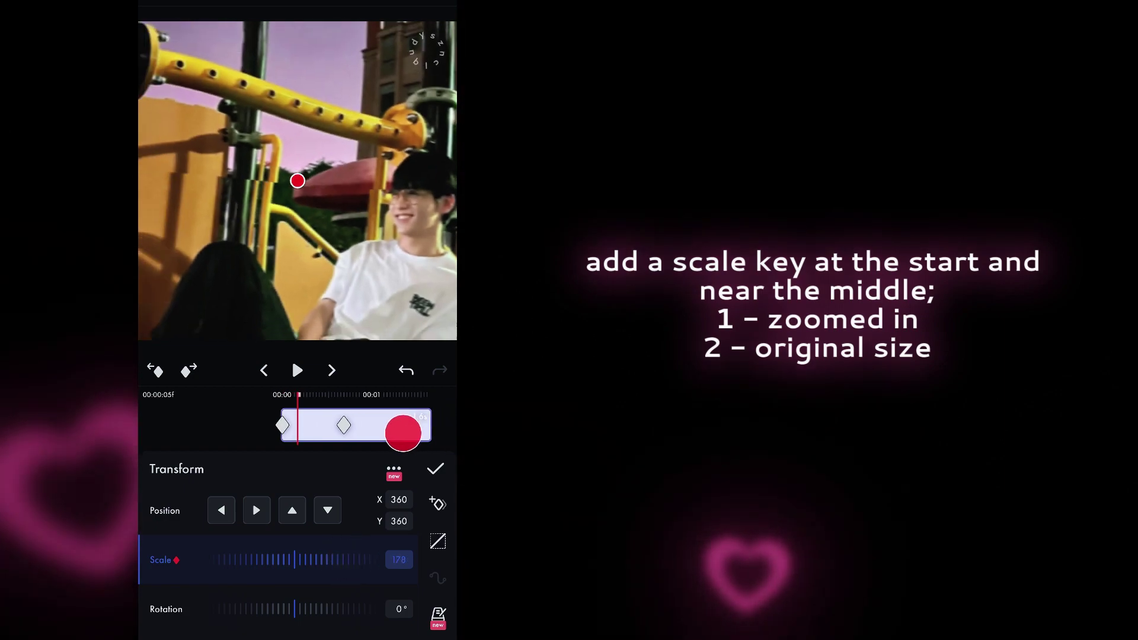
Shape the zoom's ease curve to start fast and settle gently, then preview it
click(437, 578)
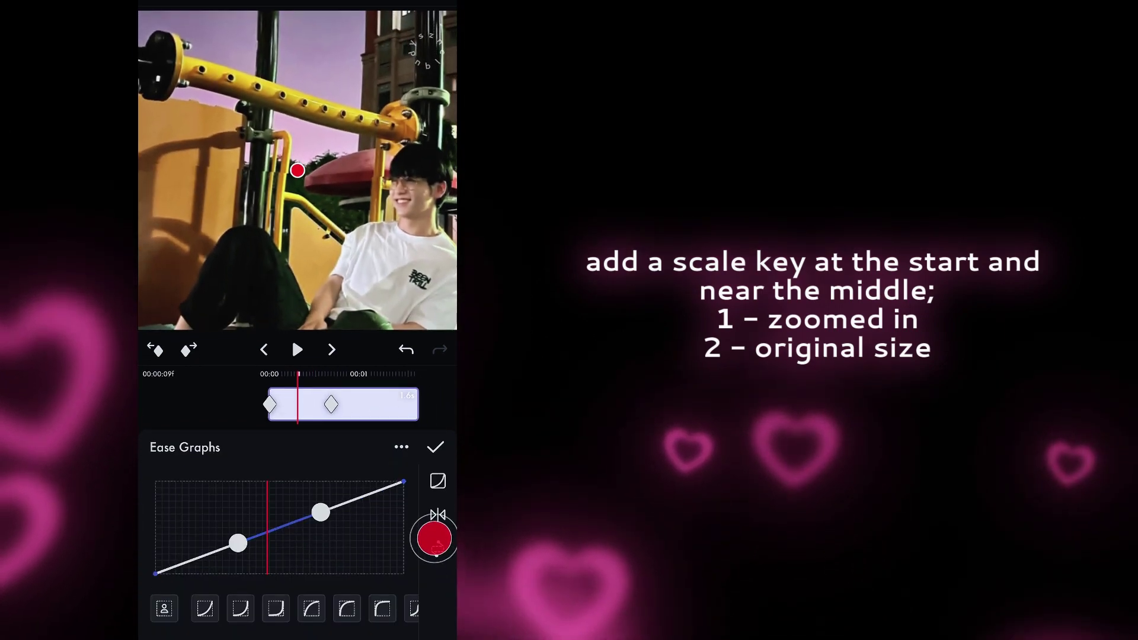
drag(237, 541, 160, 519)
drag(320, 512, 173, 409)
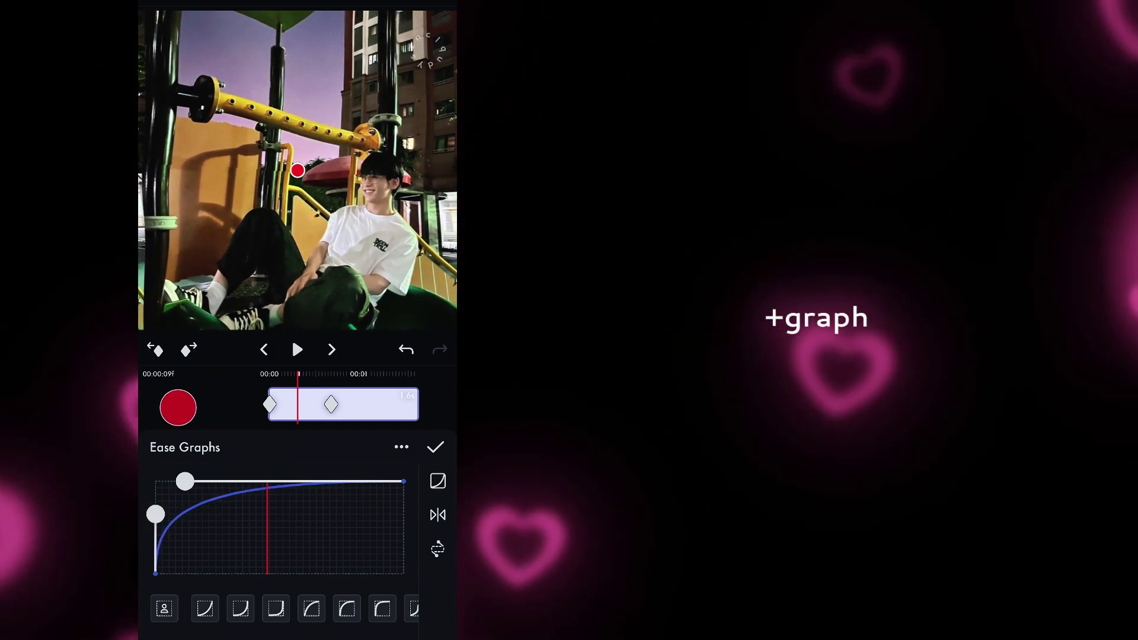
drag(405, 399, 419, 402)
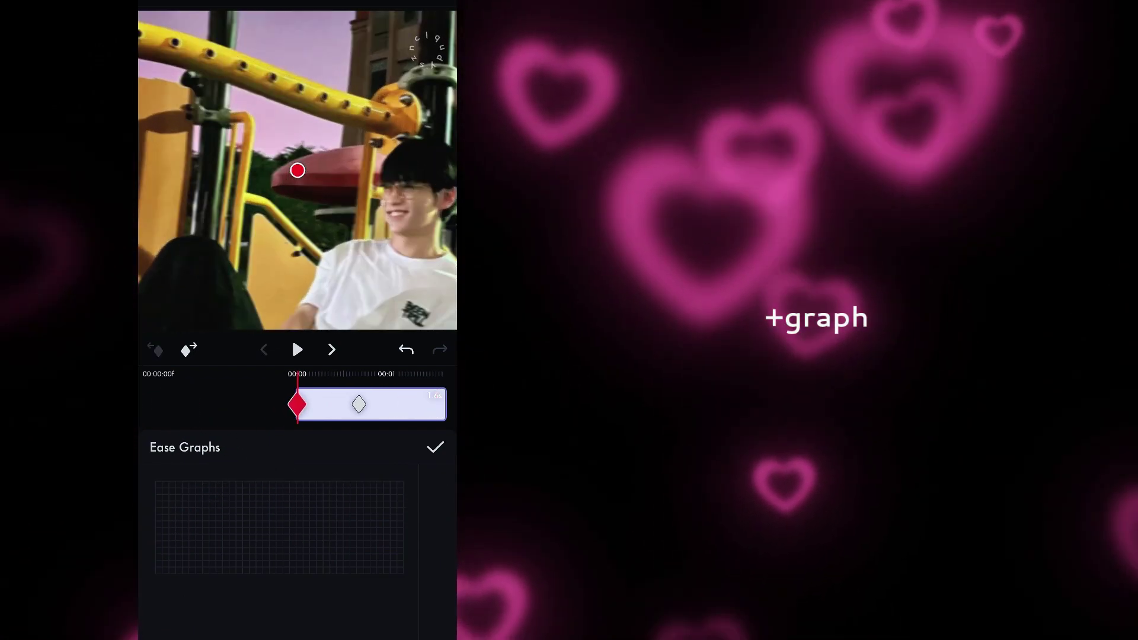
click(293, 351)
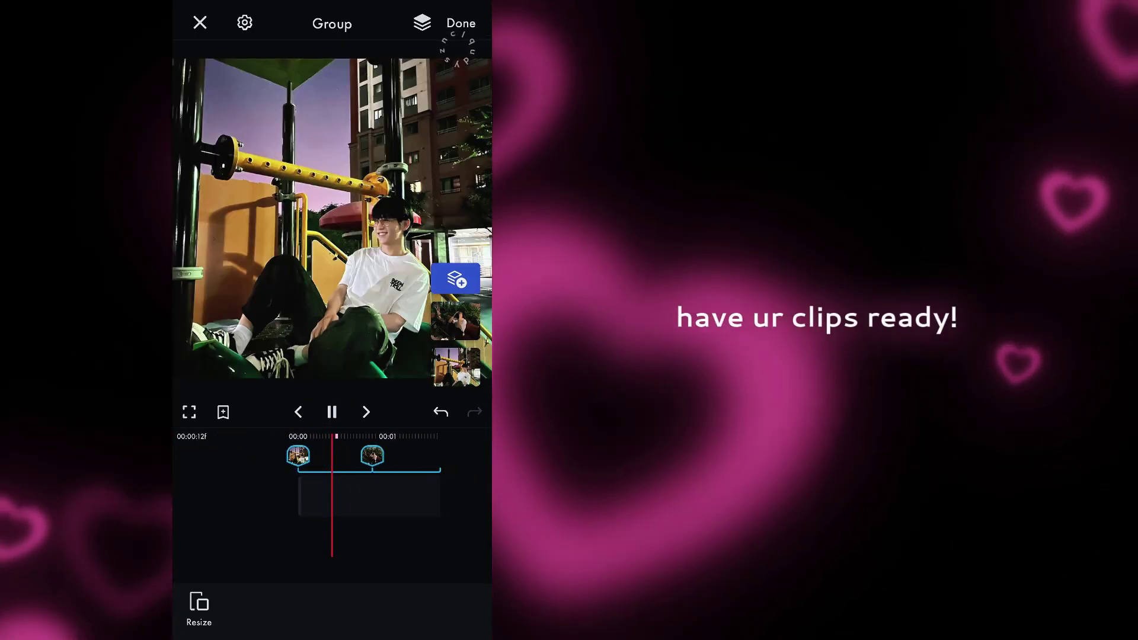
Keyframe the first clip's Transform Rotation from 0° at its start to about 126° at its end
click(464, 517)
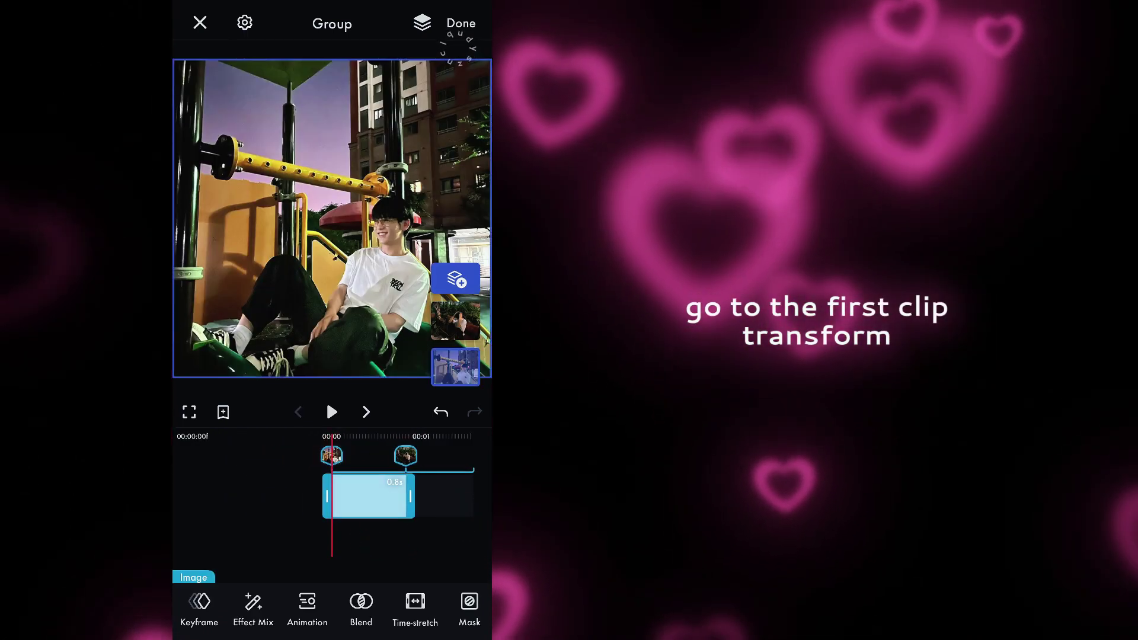
click(204, 610)
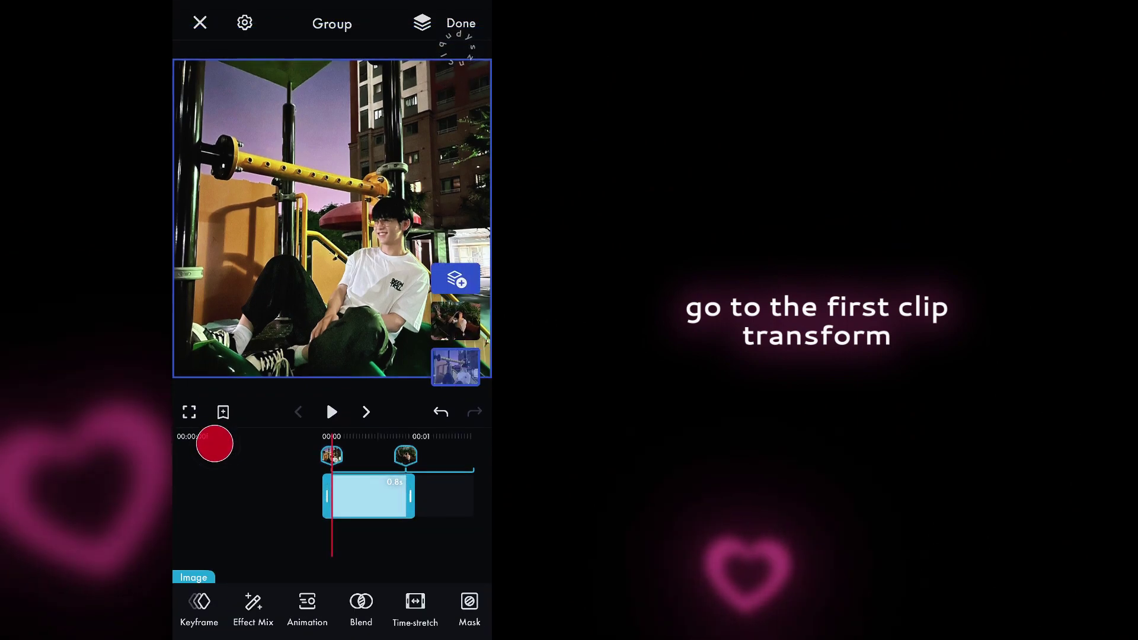
click(201, 603)
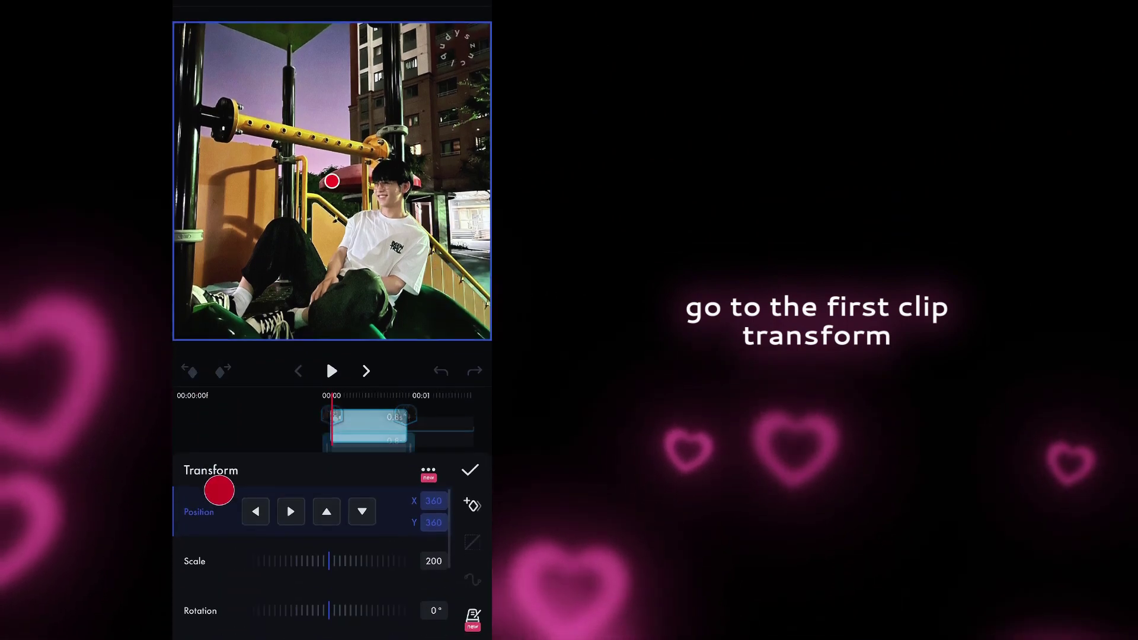
click(200, 610)
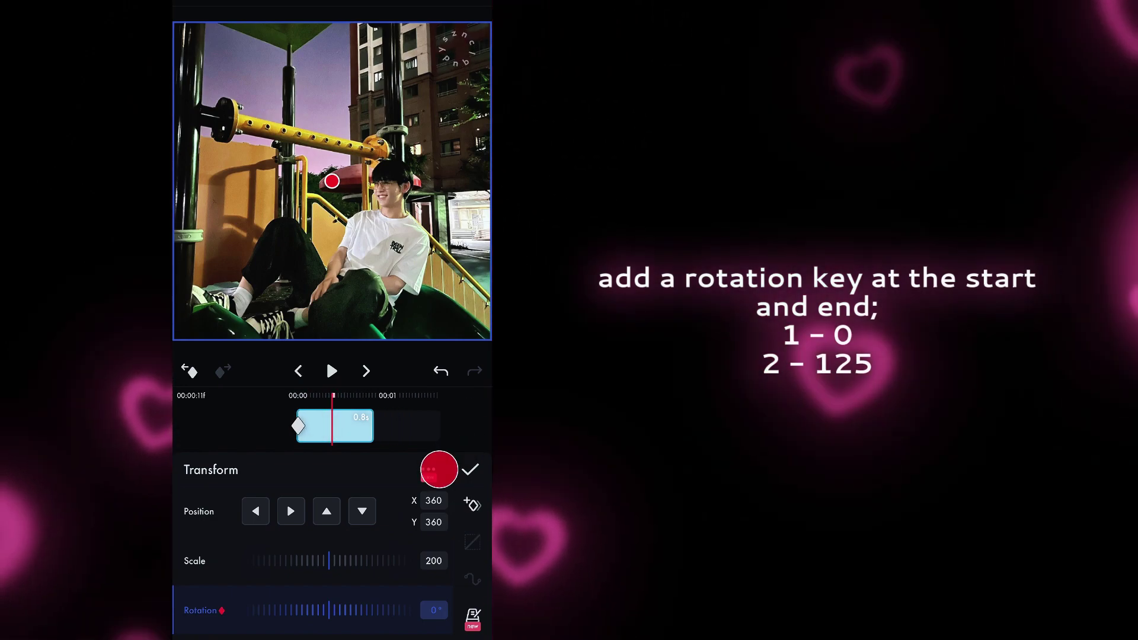
click(468, 499)
drag(350, 607, 293, 594)
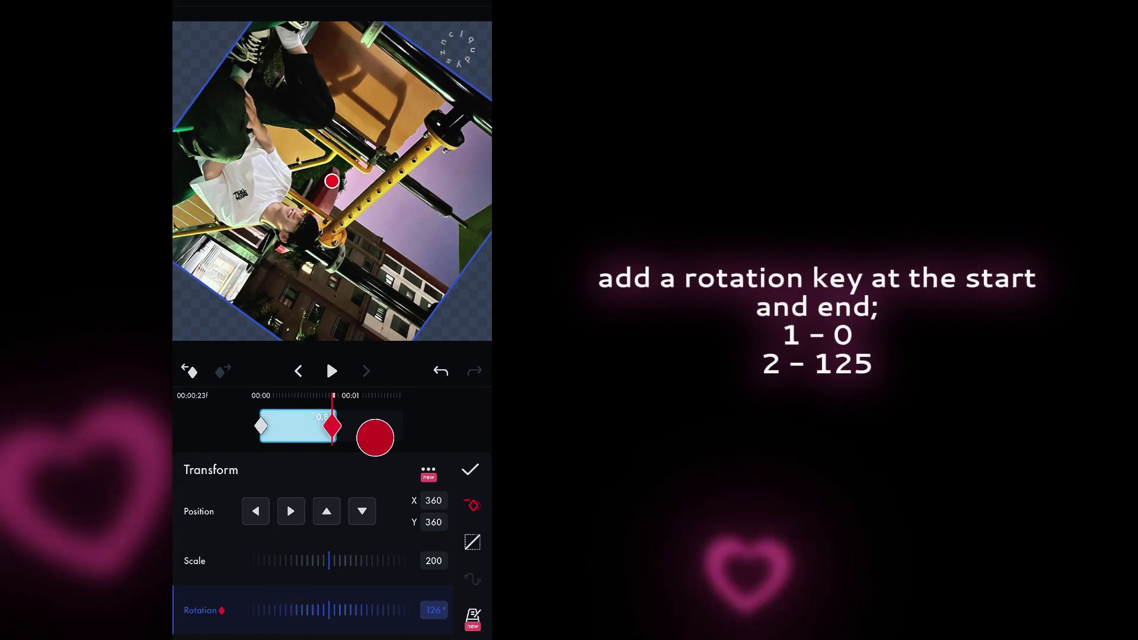
drag(375, 438, 426, 443)
Apply an ease preset to the rotation curve, reshape it, and preview
click(467, 530)
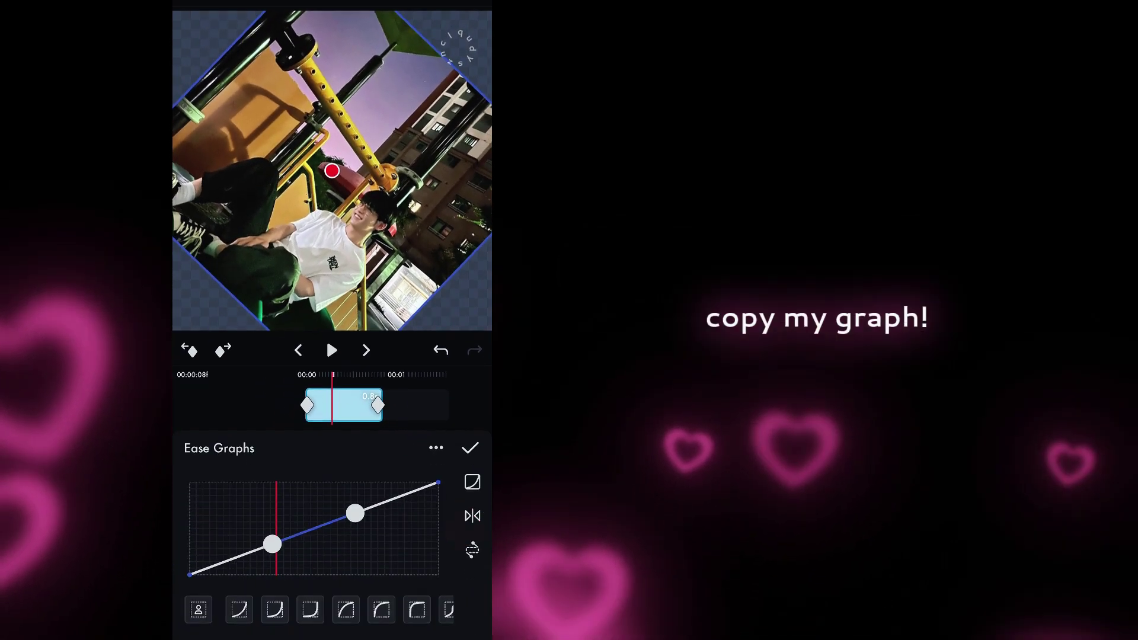
click(381, 610)
click(417, 610)
drag(356, 511, 464, 541)
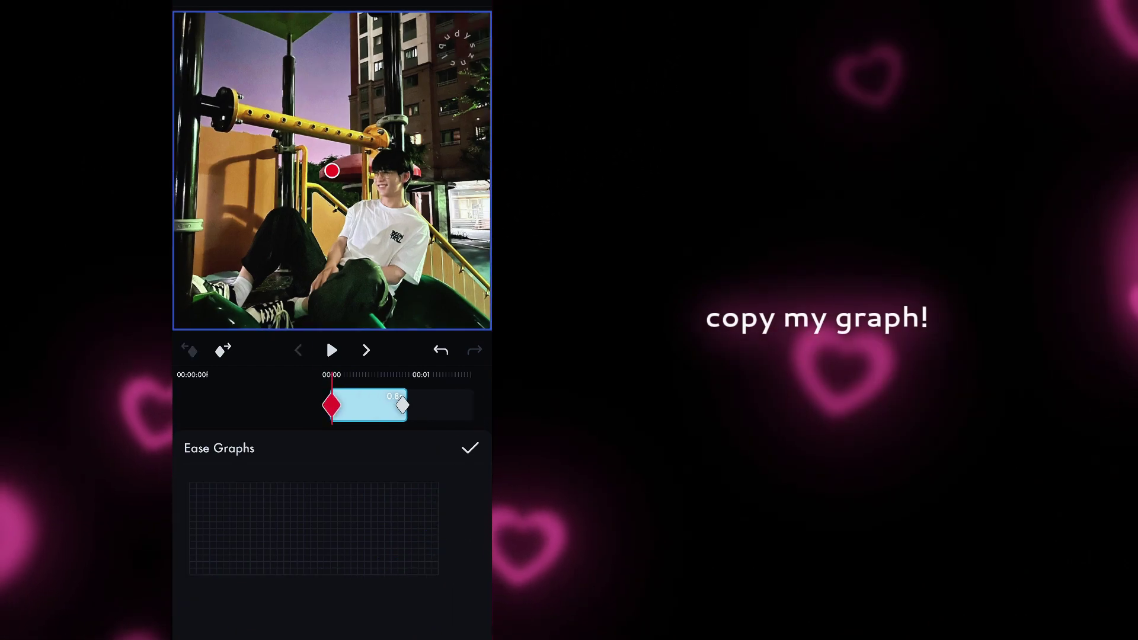
click(332, 351)
click(429, 401)
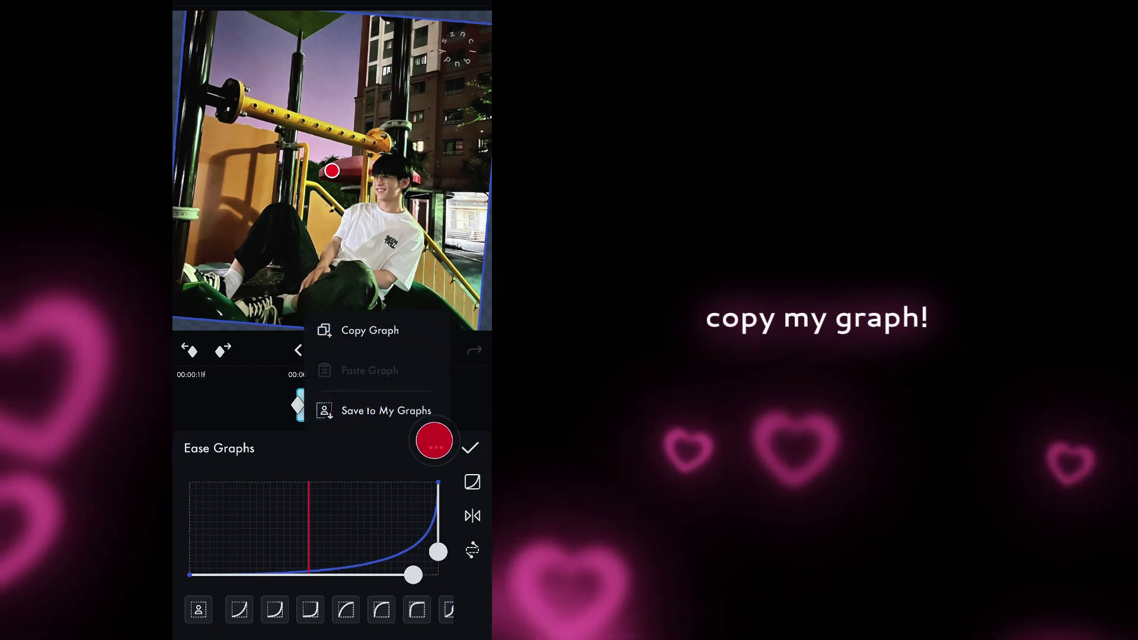
Copy the rotation ease curve and add an overshoot to its end
click(417, 332)
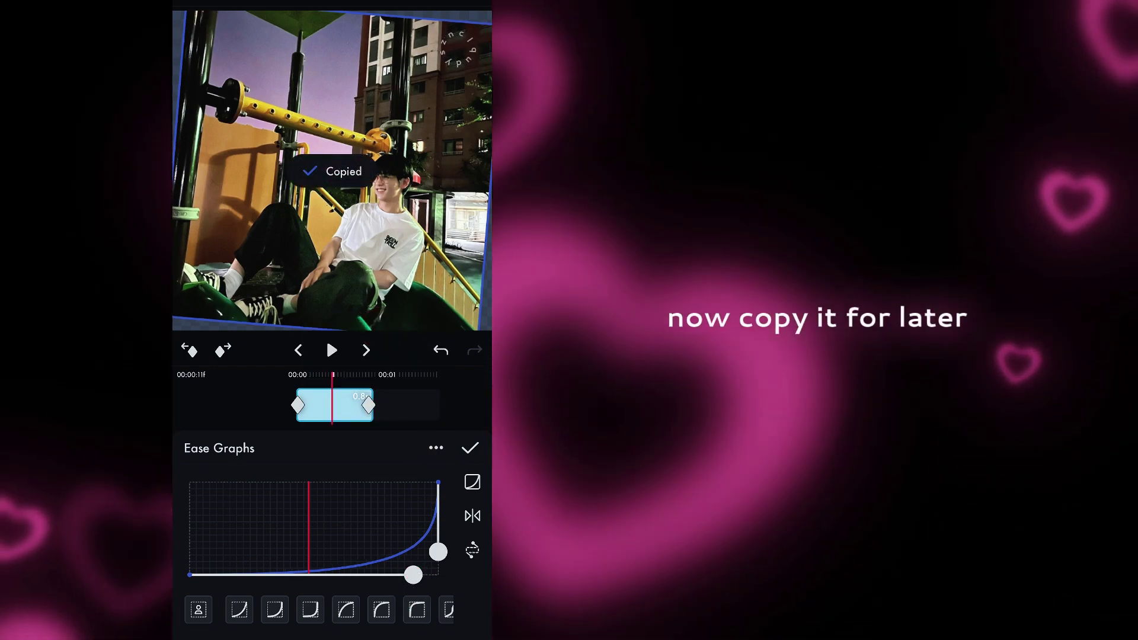
click(332, 171)
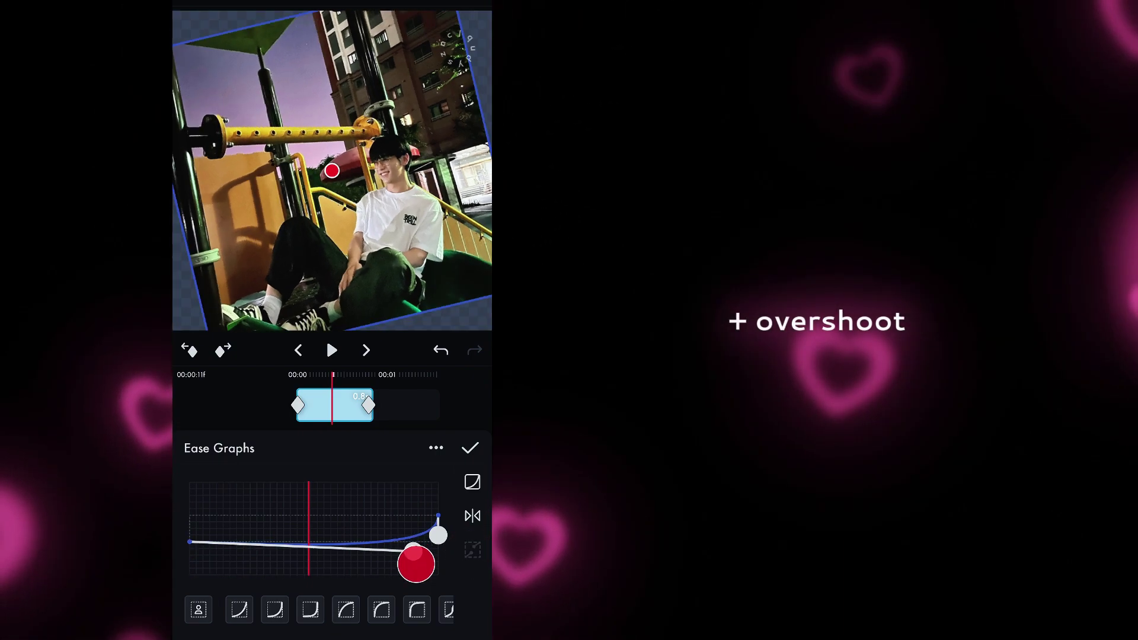
drag(416, 568, 416, 558)
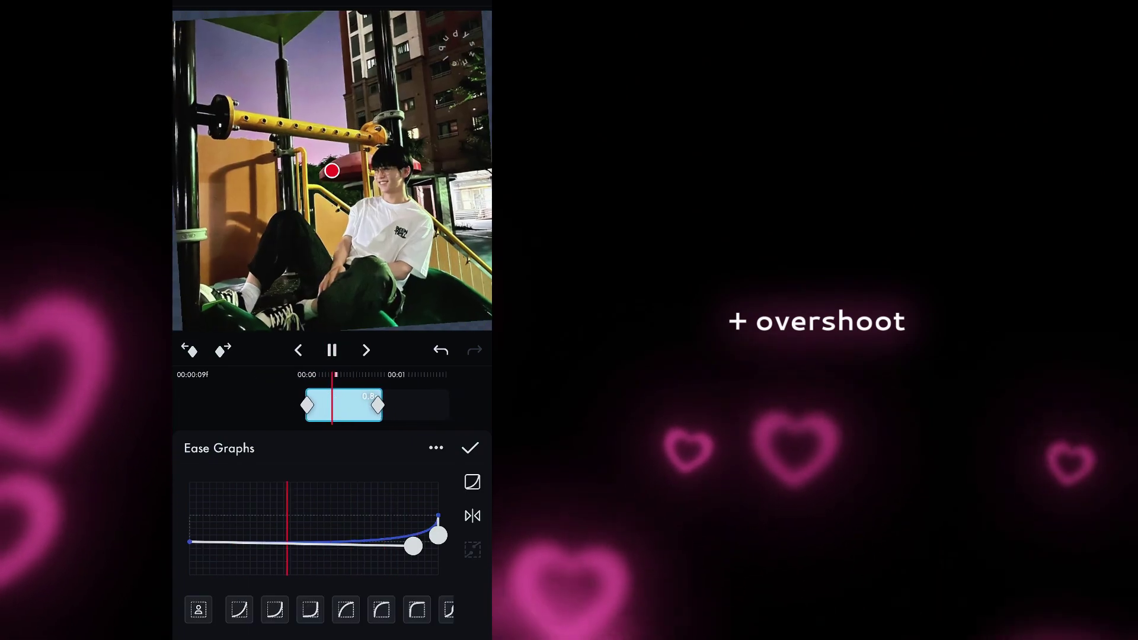
click(446, 402)
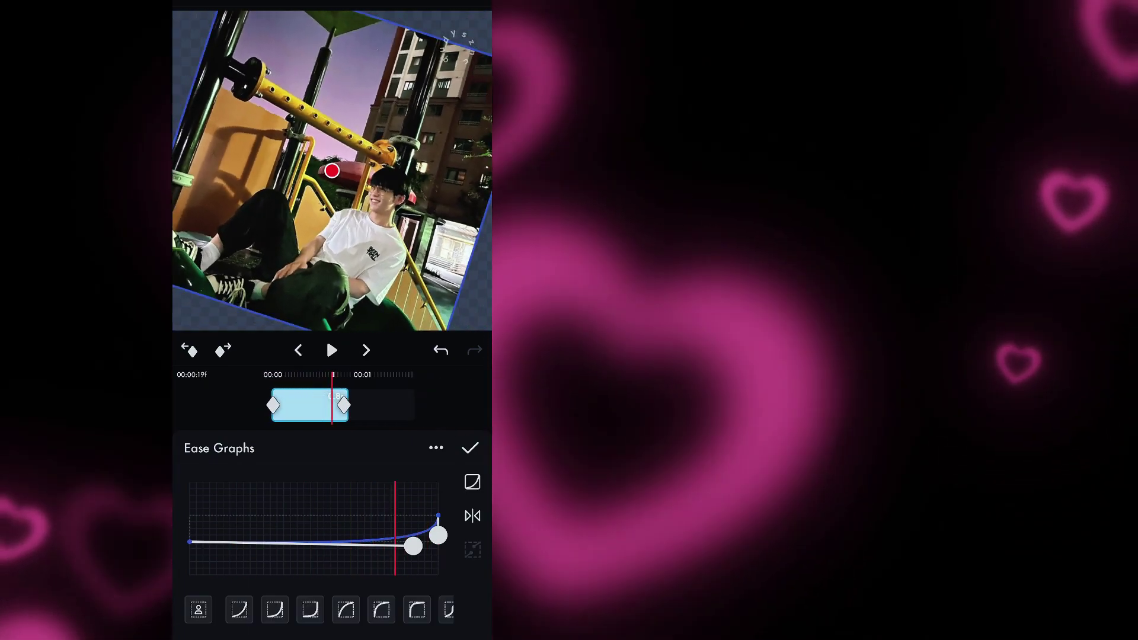
click(470, 448)
Turn on mirroring and Motion Blur 100 for the playground clip, then preview it
click(404, 597)
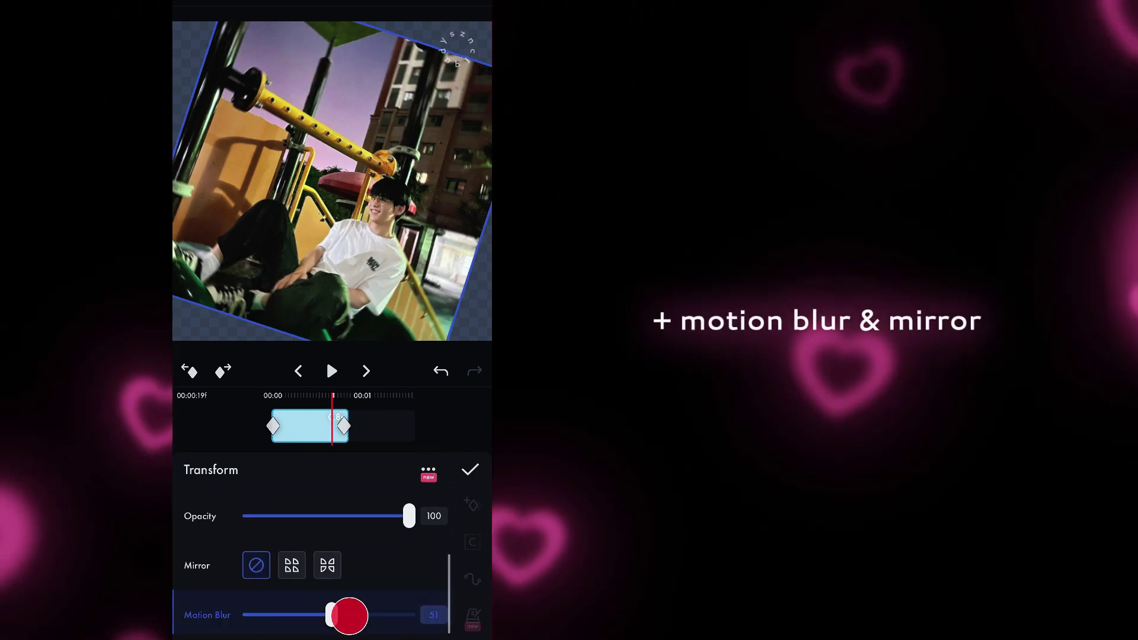
click(327, 565)
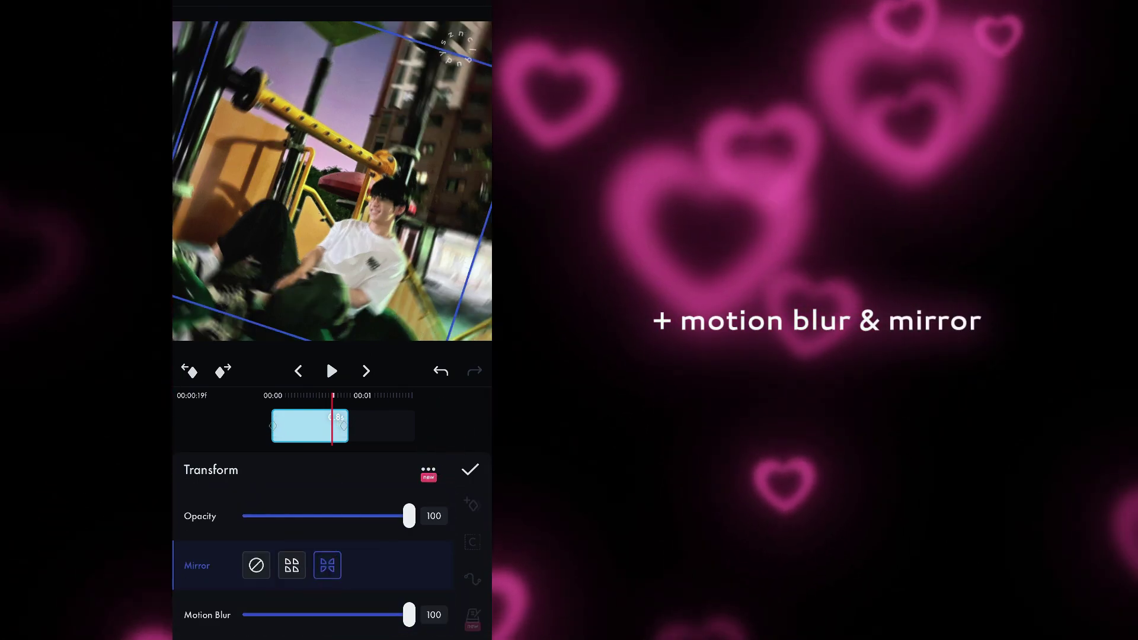
drag(396, 421, 455, 422)
click(332, 371)
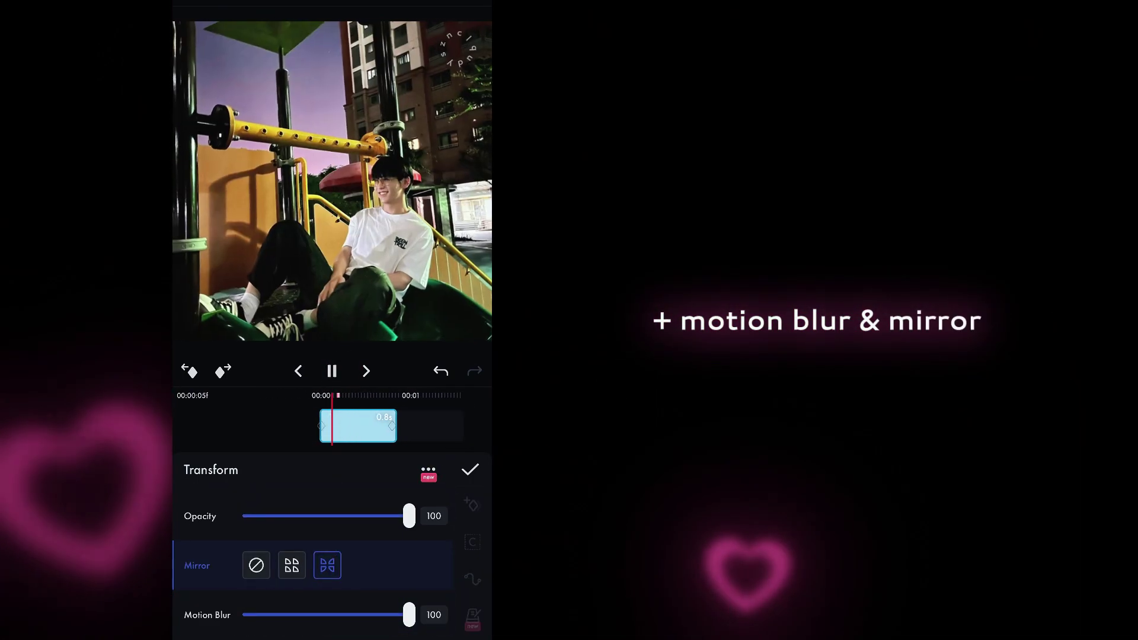
click(470, 470)
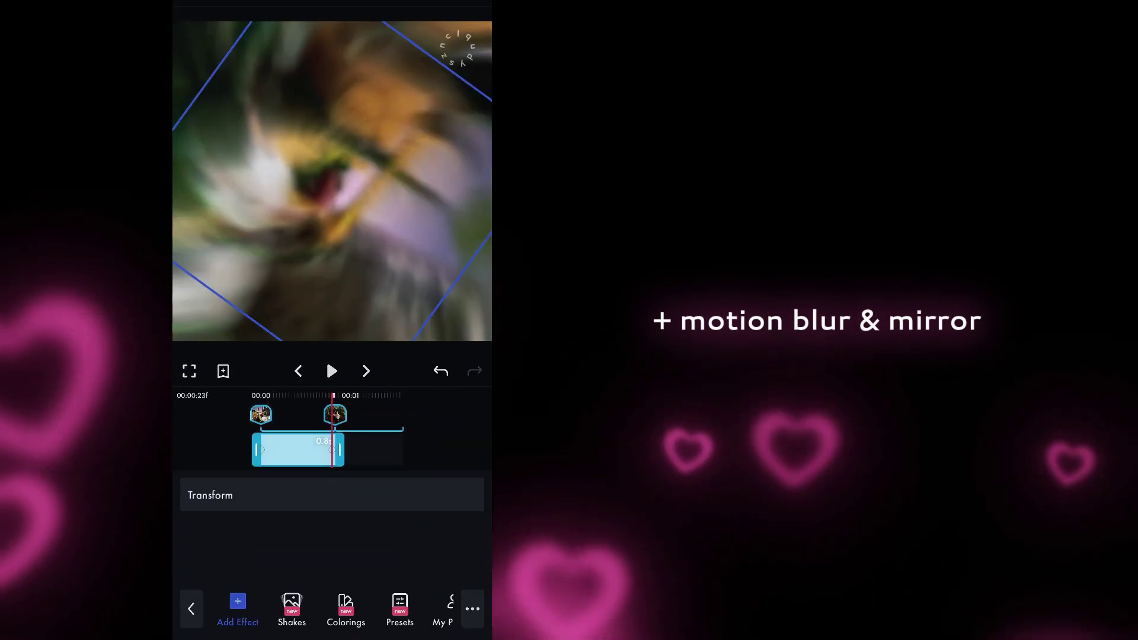
click(334, 415)
Keyframe the bench clip's Rotation from -100° at its start to 0° at its end
click(215, 493)
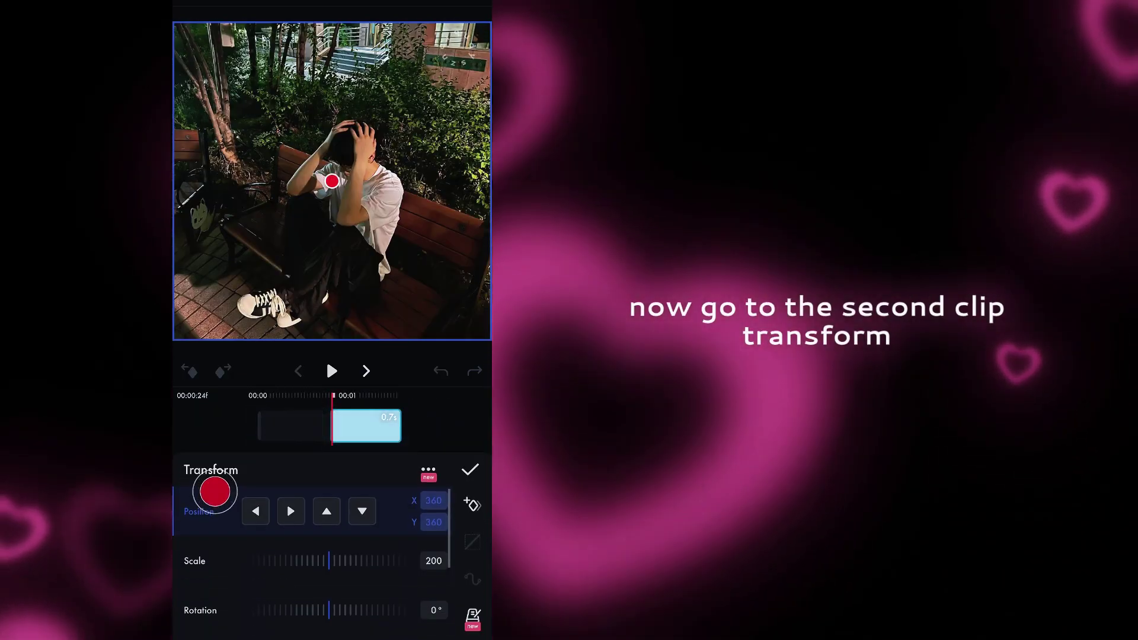
click(197, 617)
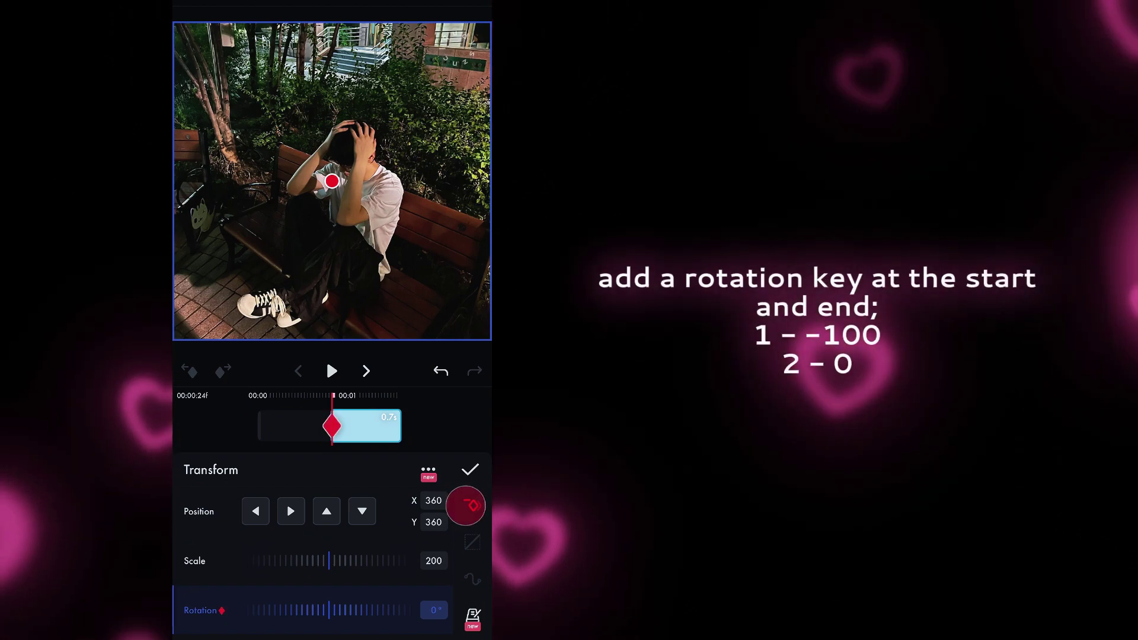
click(471, 503)
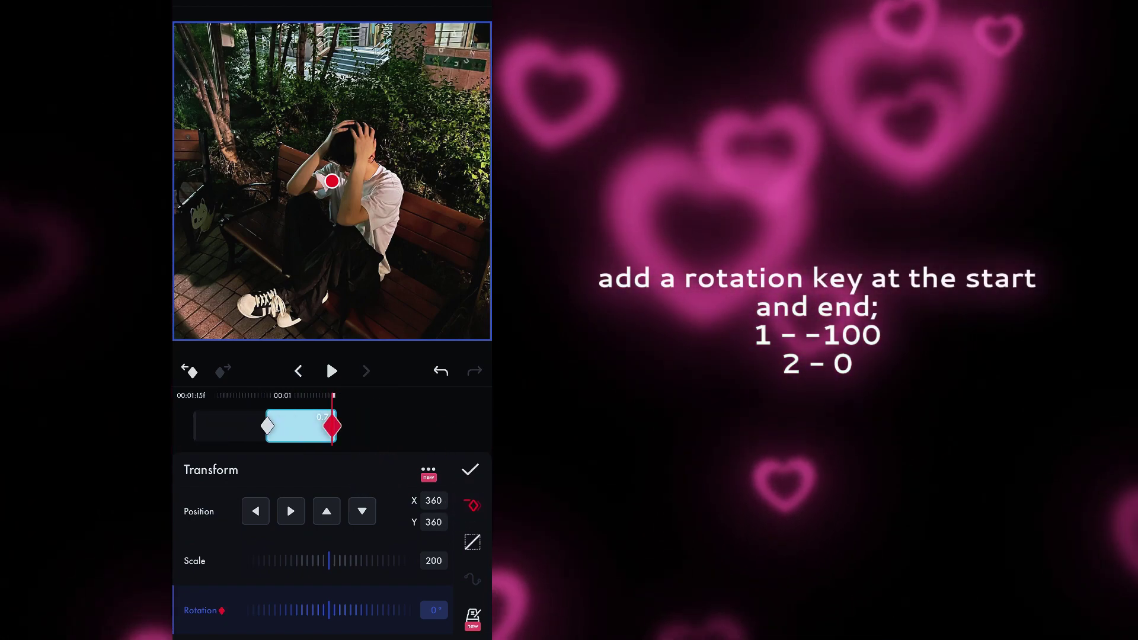
drag(382, 435, 447, 439)
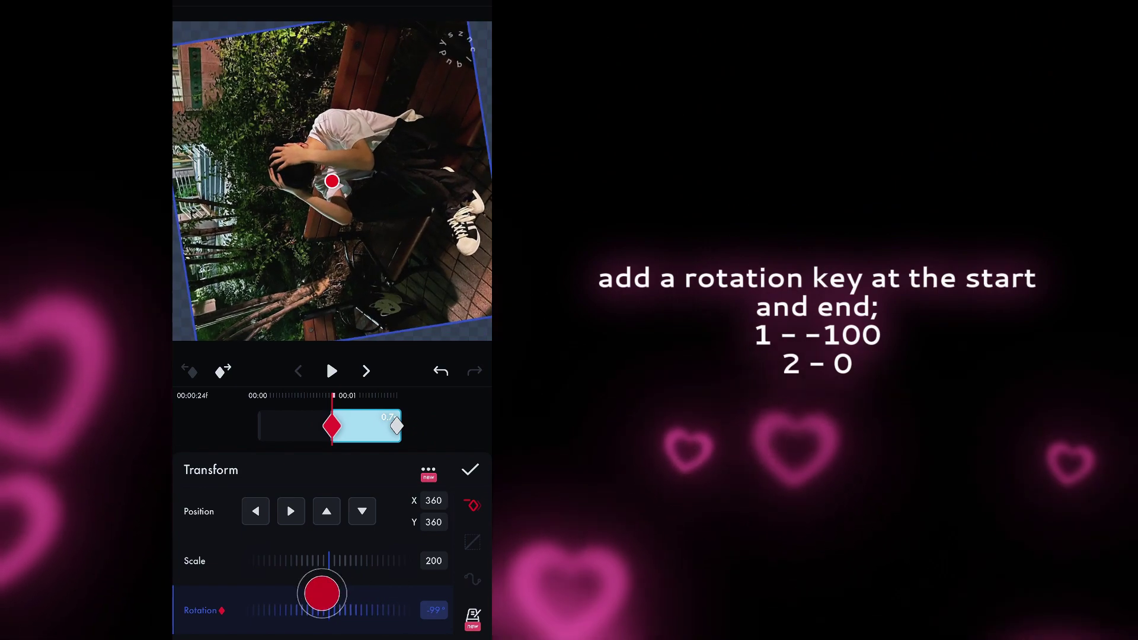
Paste the copied ease curve onto the bench clip's rotation and flip it
click(472, 542)
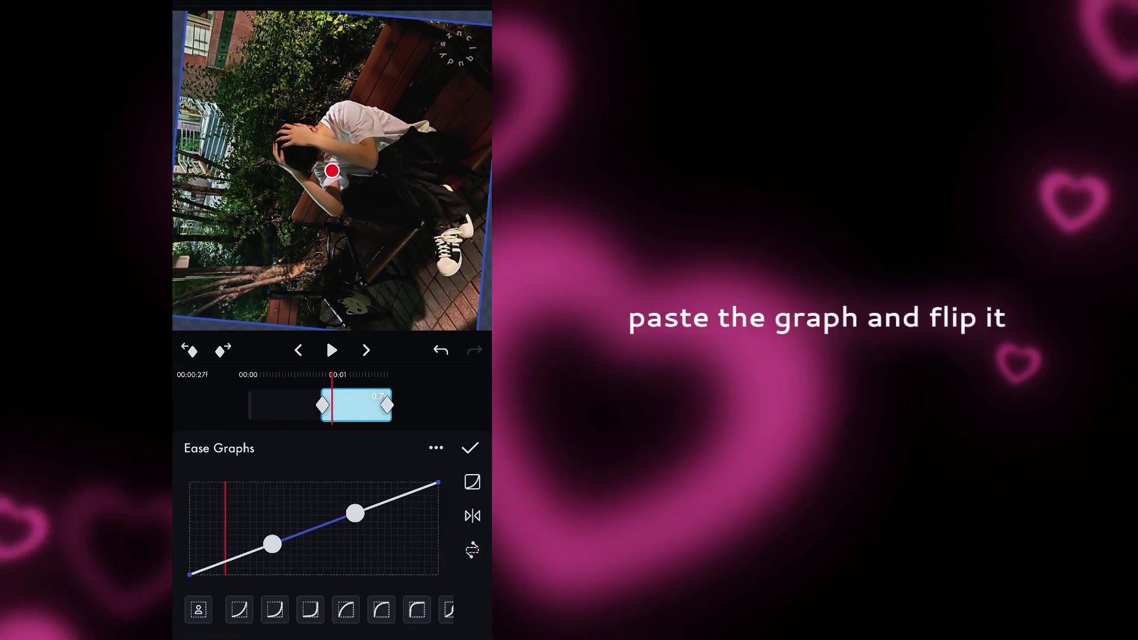
click(435, 448)
click(412, 377)
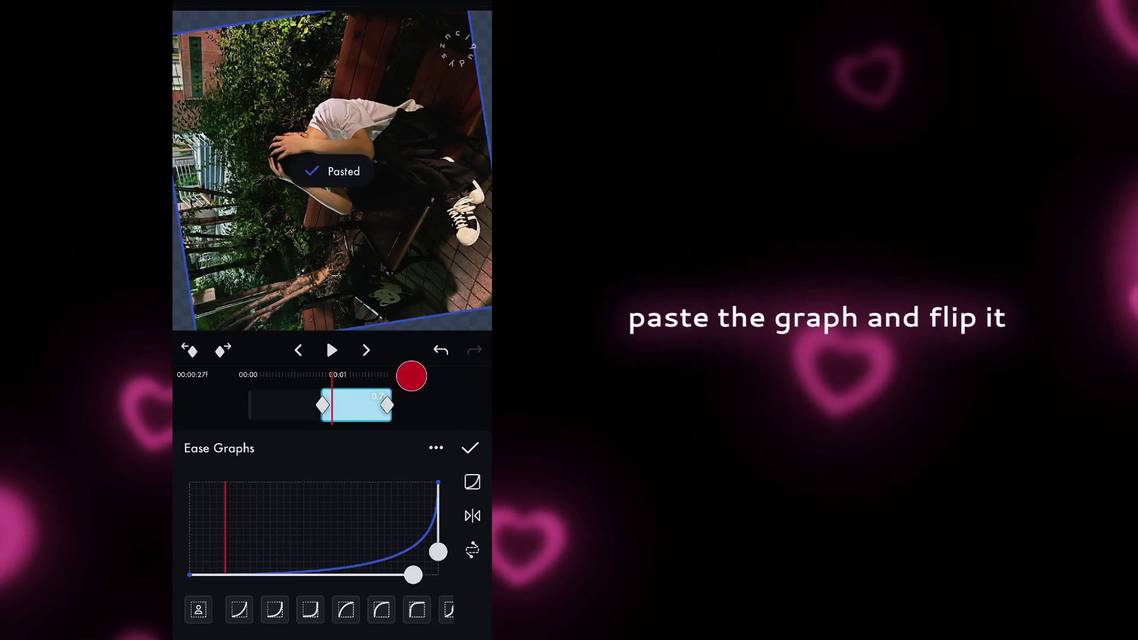
click(473, 516)
click(323, 405)
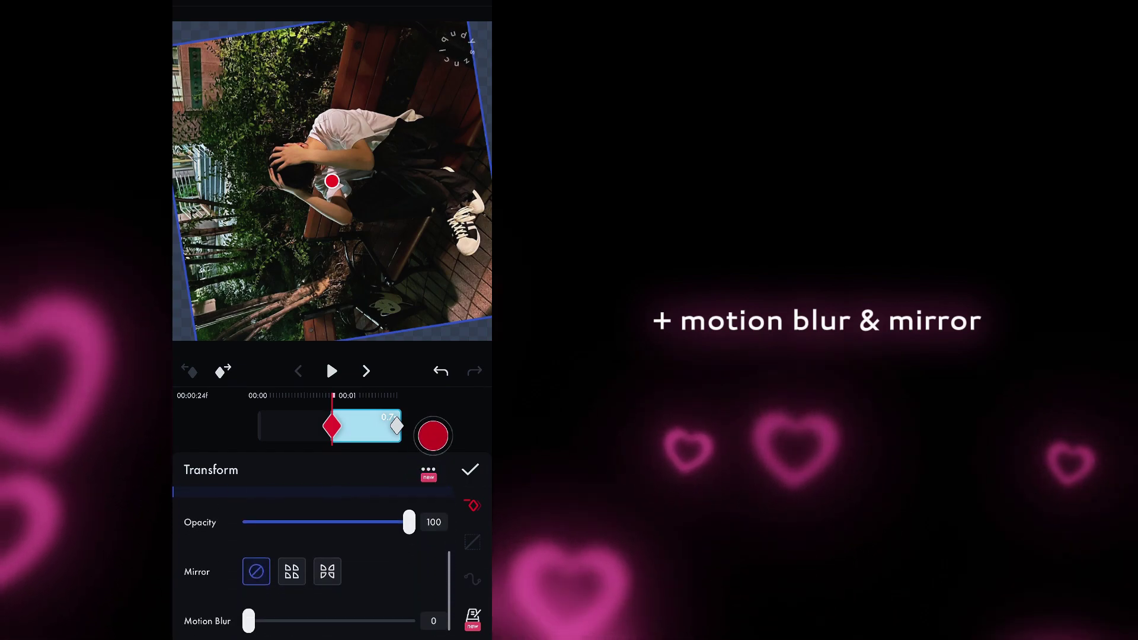
Set the bench clip's Motion Blur to 100 and preview the group's spin transition
drag(248, 621, 469, 621)
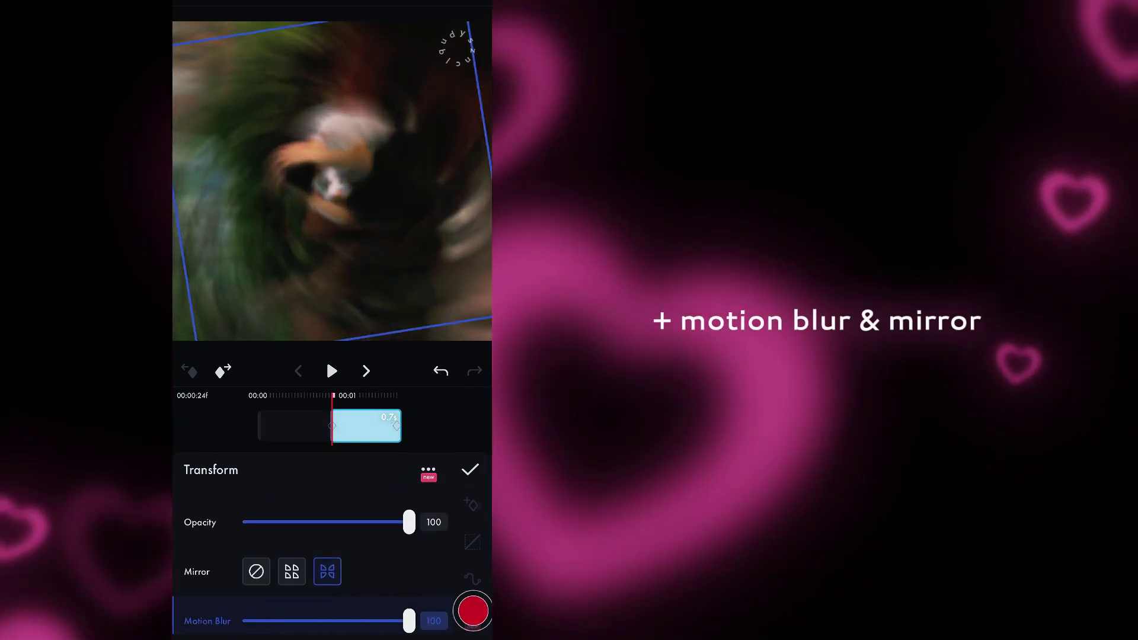
click(471, 468)
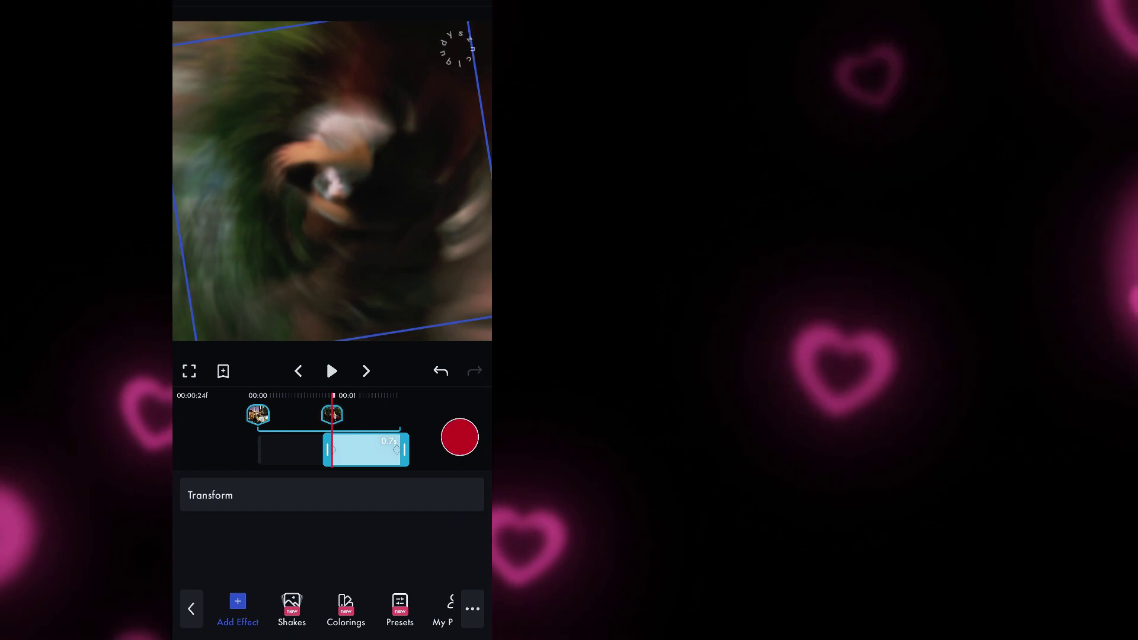
click(459, 437)
drag(381, 542, 424, 528)
click(332, 406)
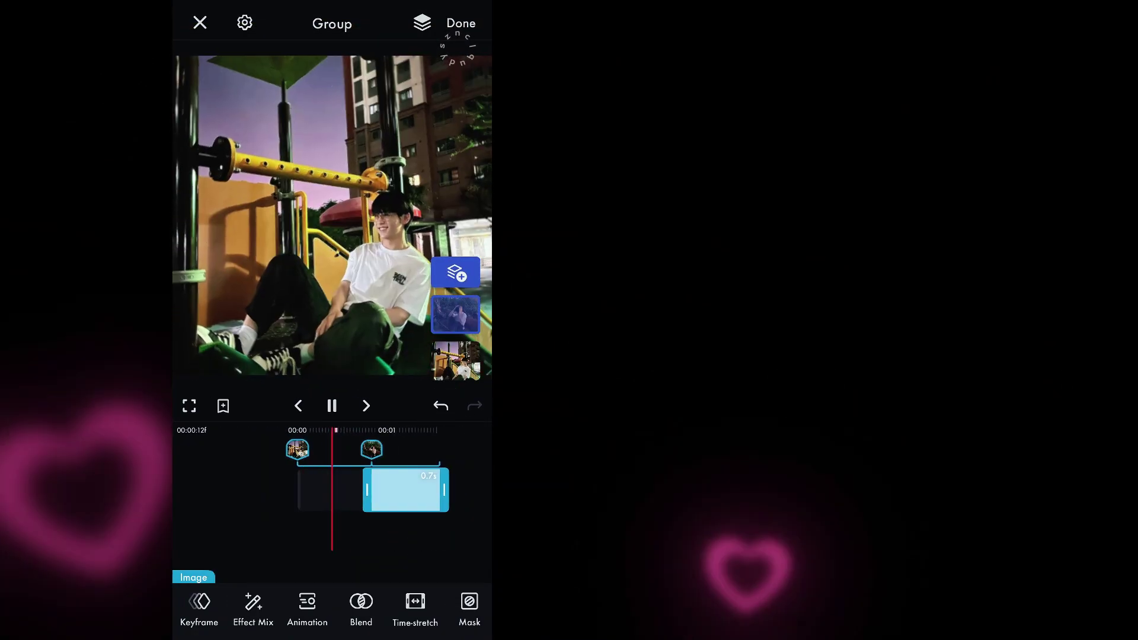
Add copies of the playground and bench clips as new layers in the group
click(392, 493)
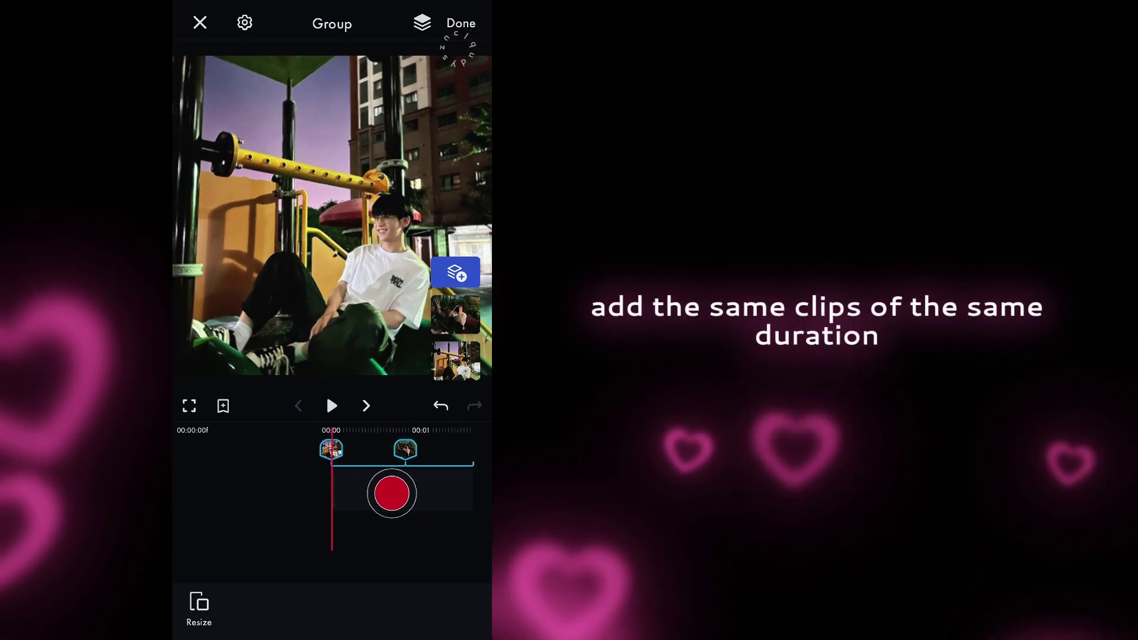
click(455, 272)
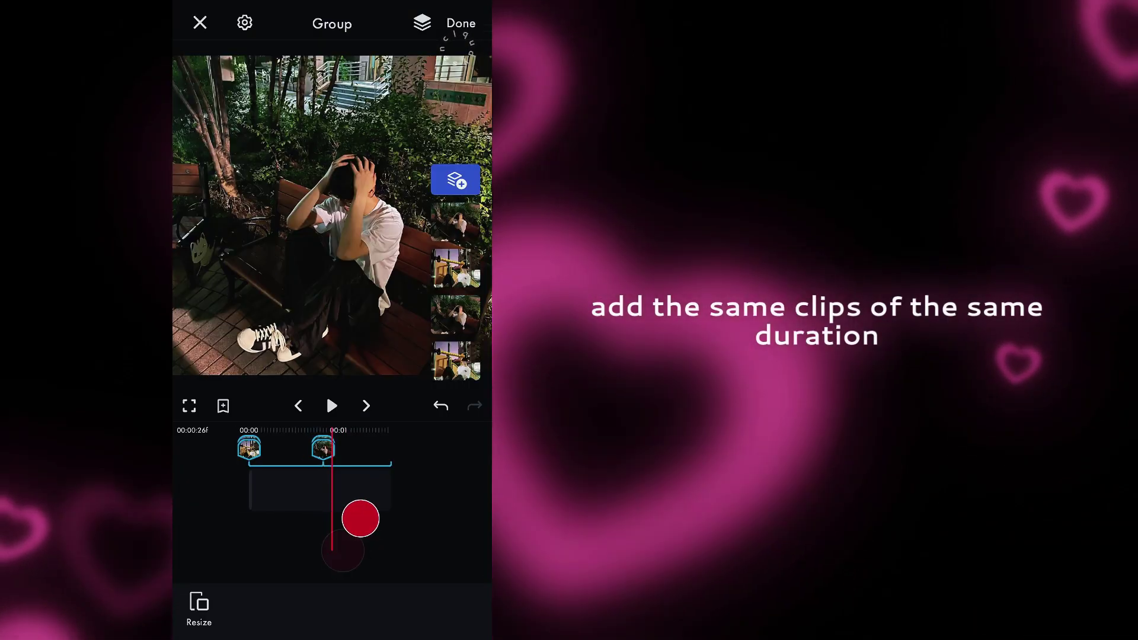
click(417, 516)
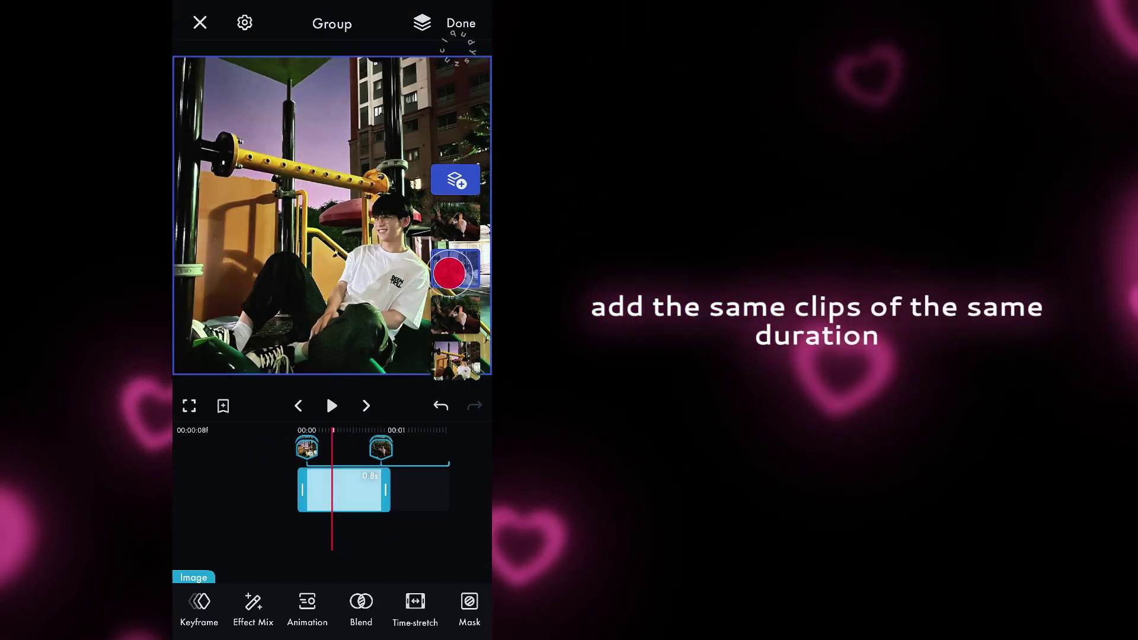
Keyframe the playground copy's Position so it slides down by the end
click(196, 615)
click(239, 482)
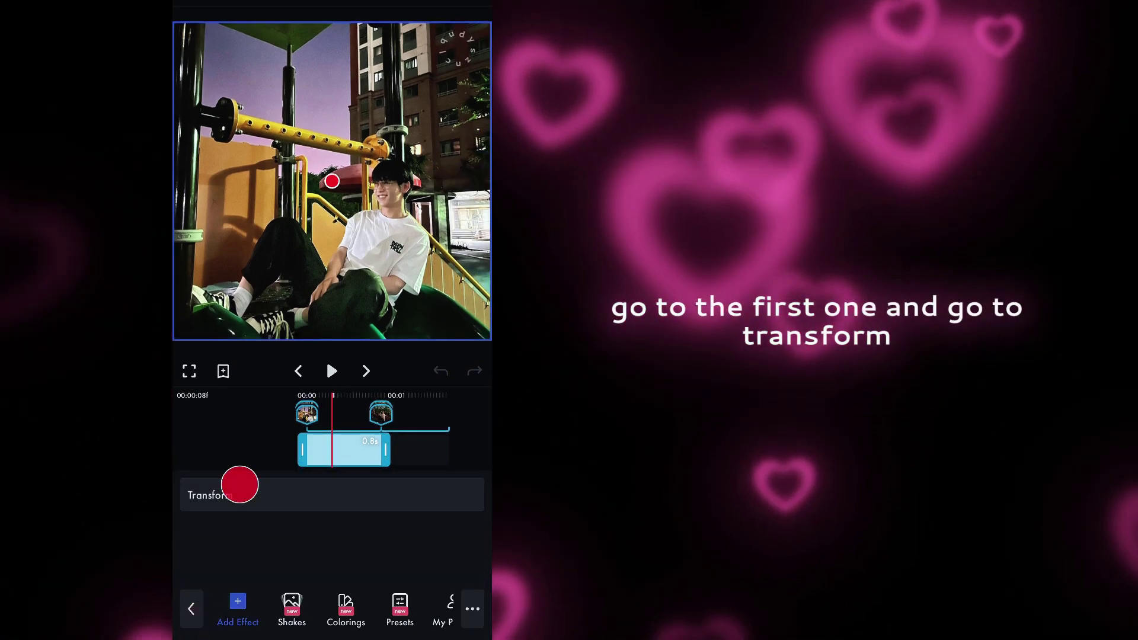
drag(418, 415, 457, 417)
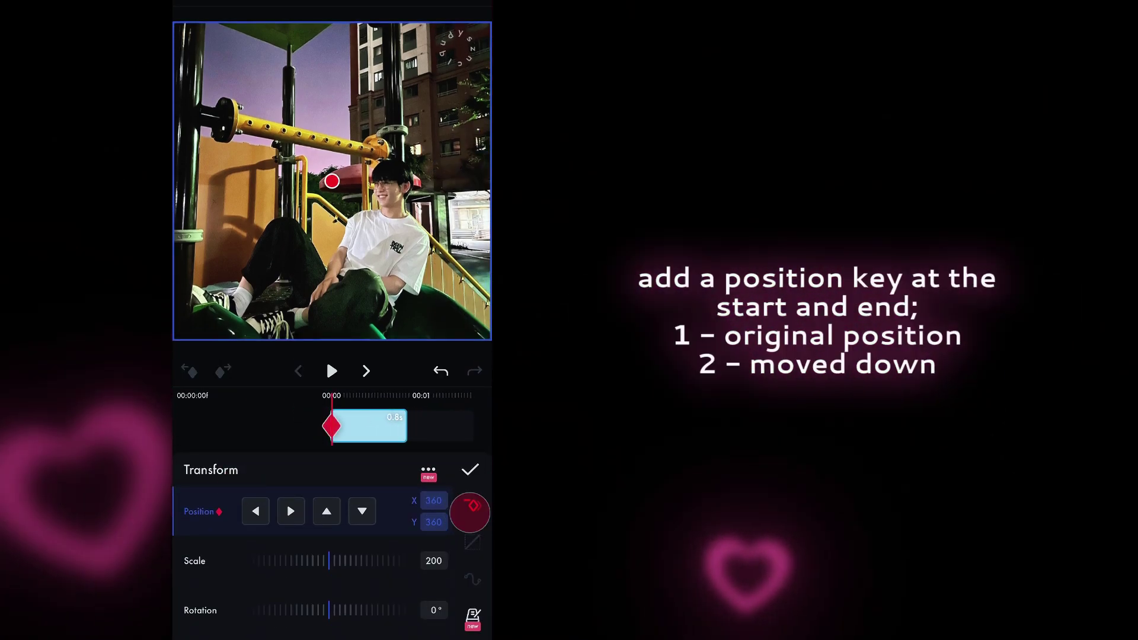
drag(436, 302, 445, 450)
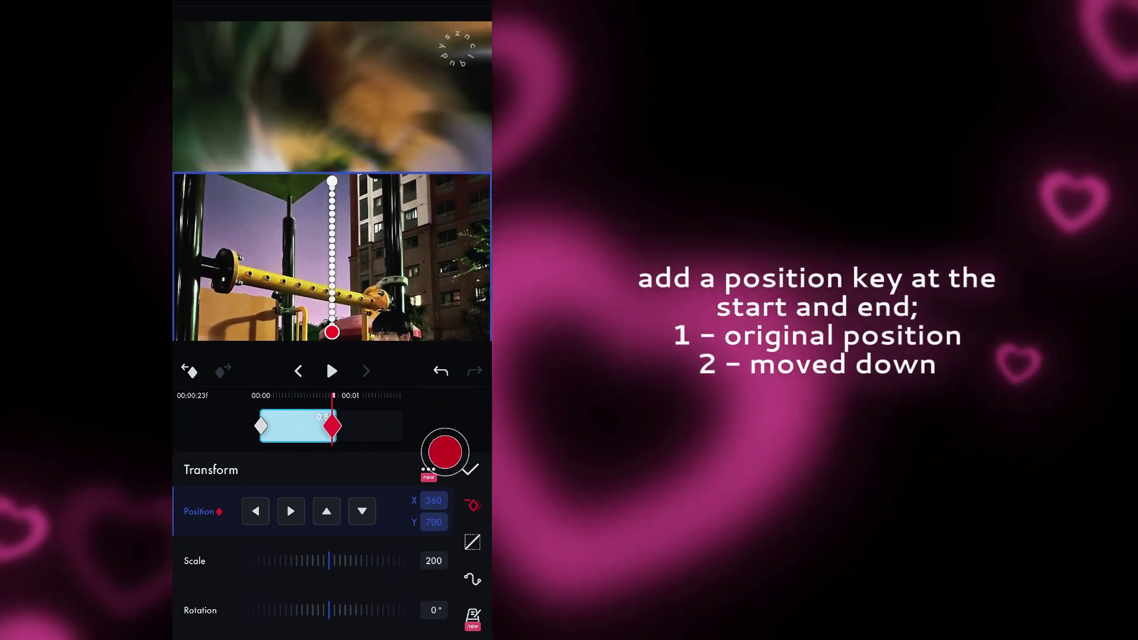
drag(400, 420, 441, 422)
Paste the copied ease curve onto the slide, add an overshoot, and preview it
click(469, 545)
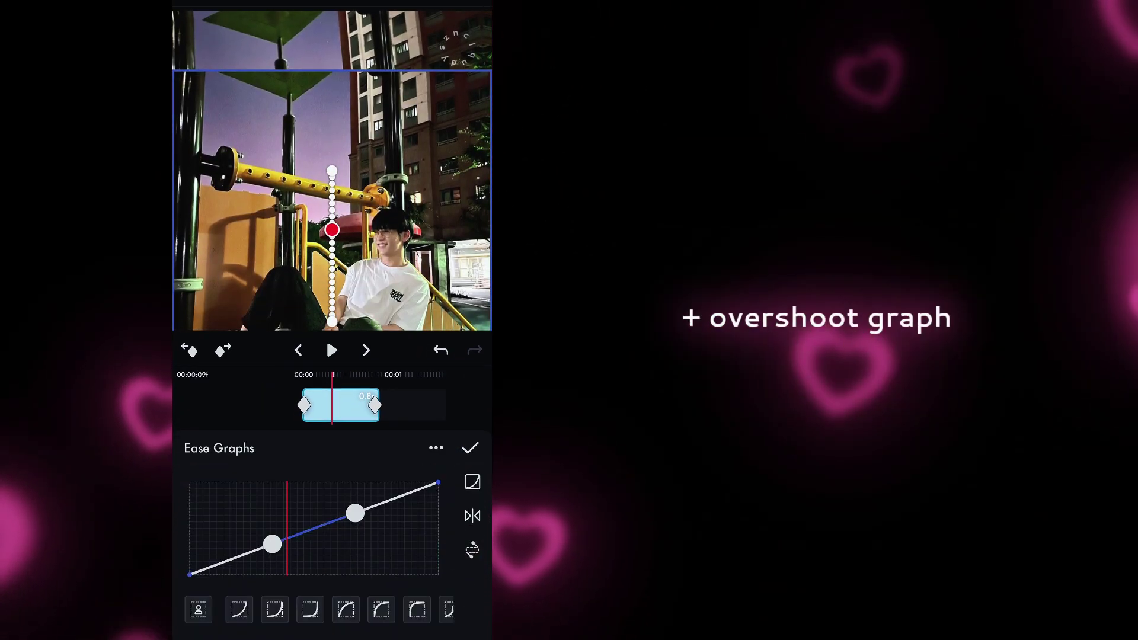
click(417, 370)
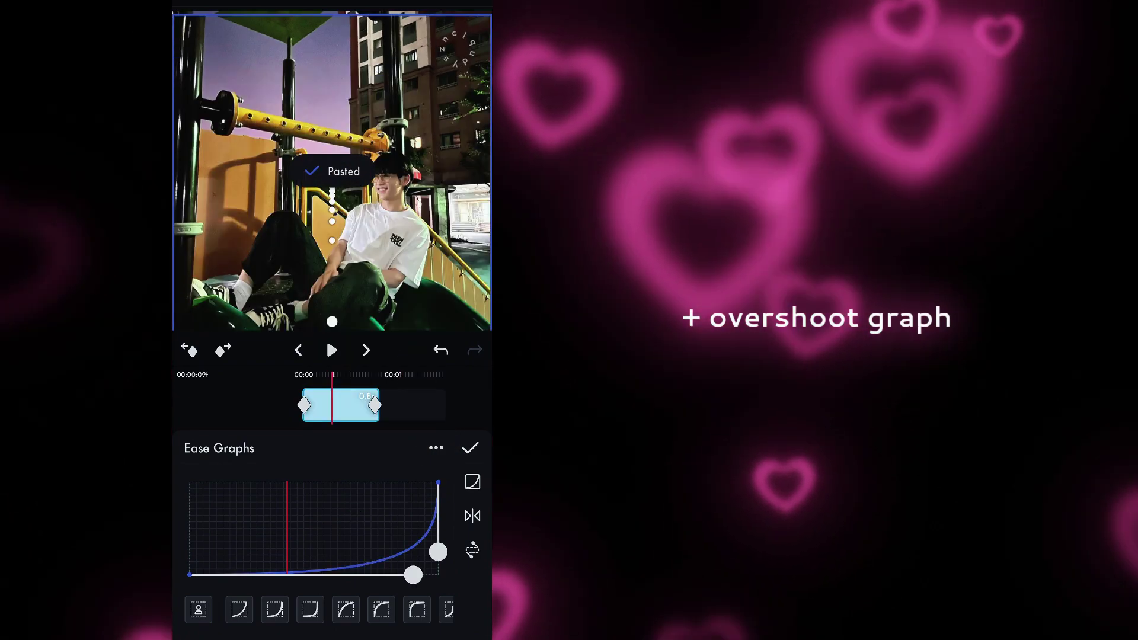
click(472, 550)
drag(417, 556, 417, 566)
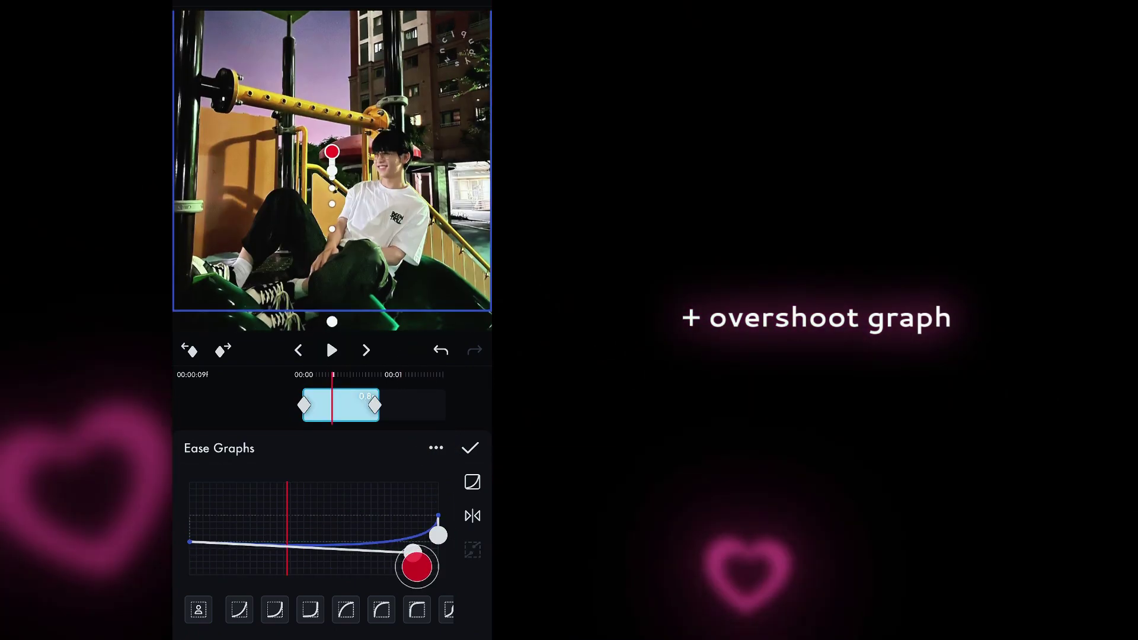
click(332, 351)
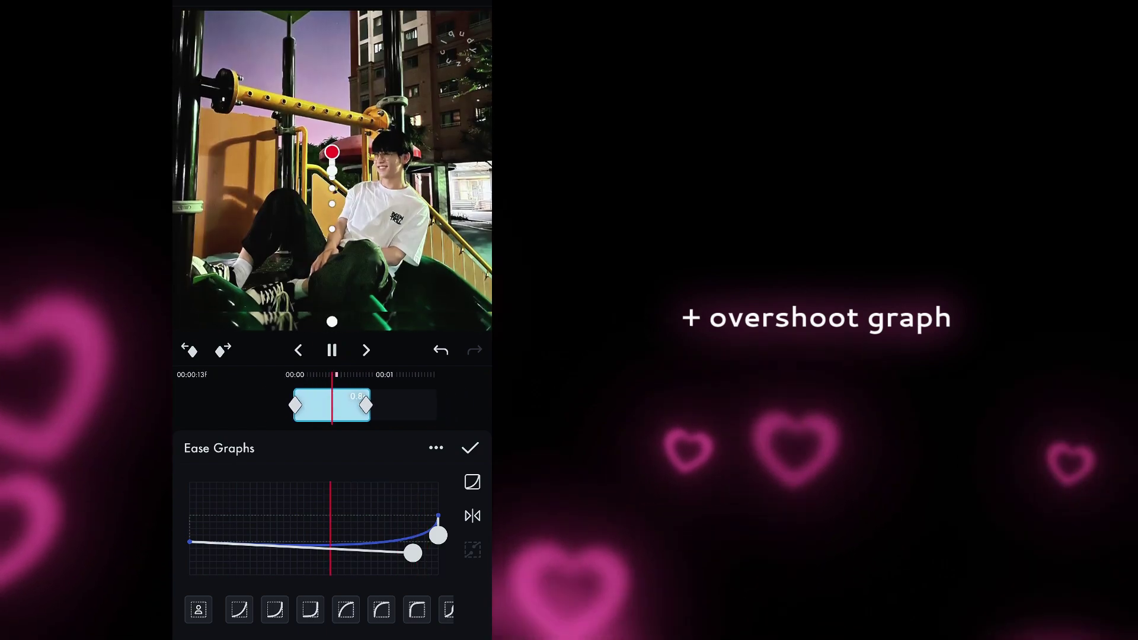
click(332, 350)
click(470, 447)
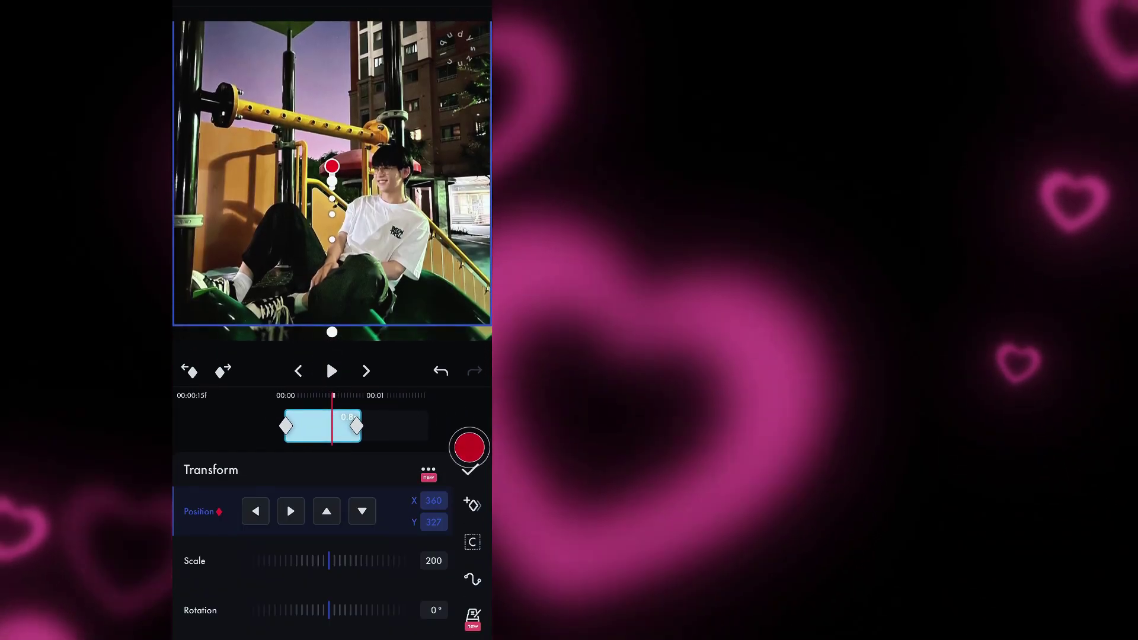
scroll(406, 554, down, 5)
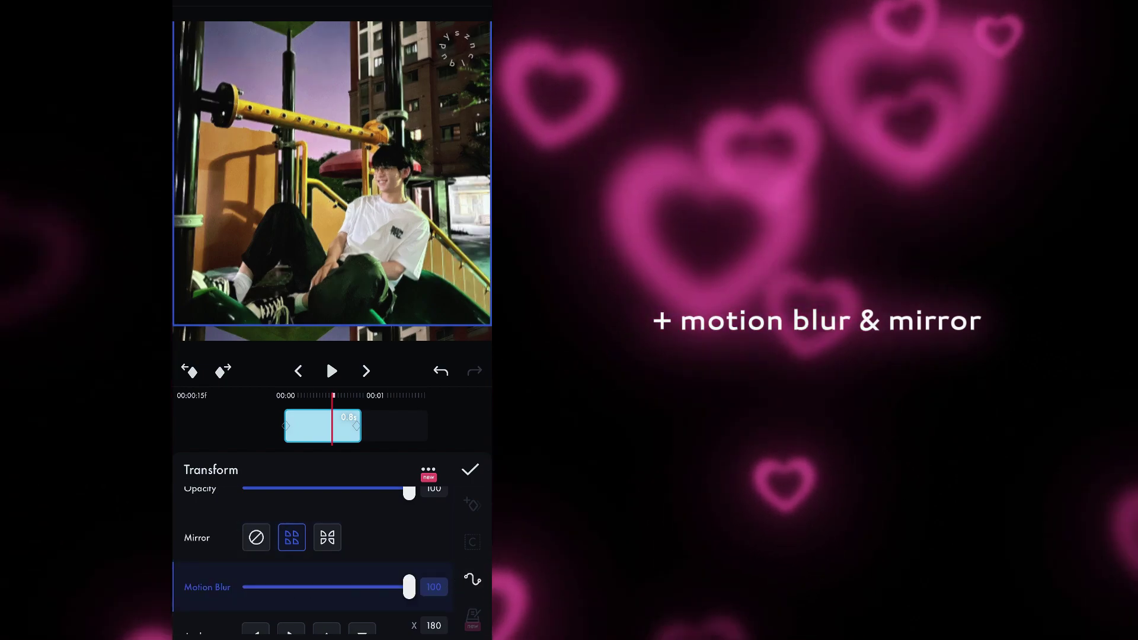
click(470, 467)
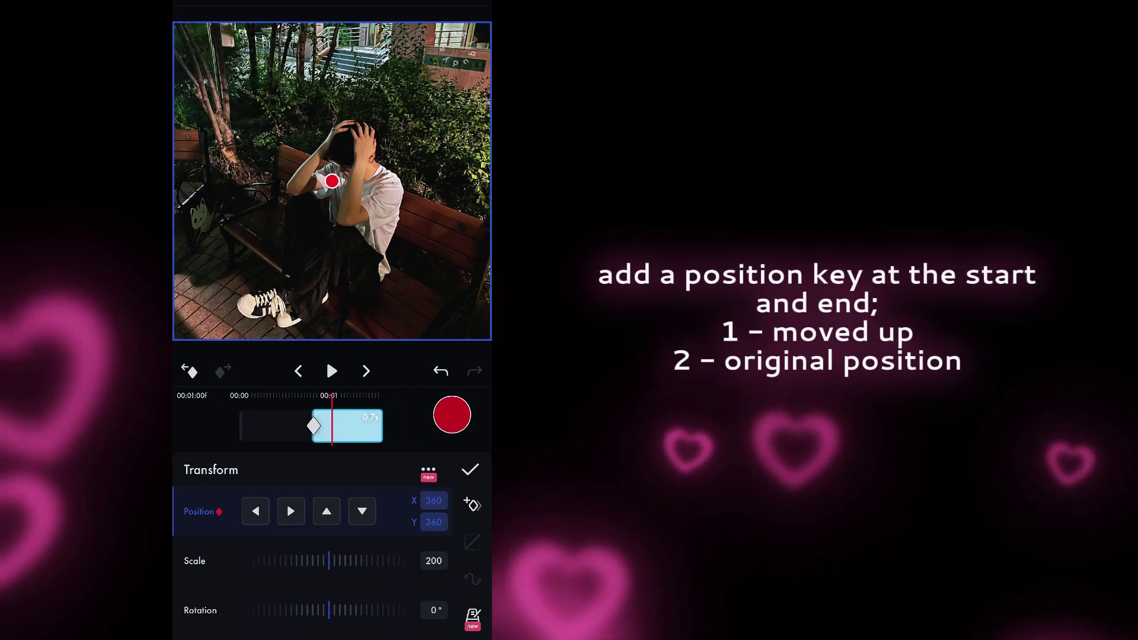
Keyframe the bench copy's Position to drop from above the frame, Y 138 to 360
click(473, 504)
drag(382, 426, 447, 424)
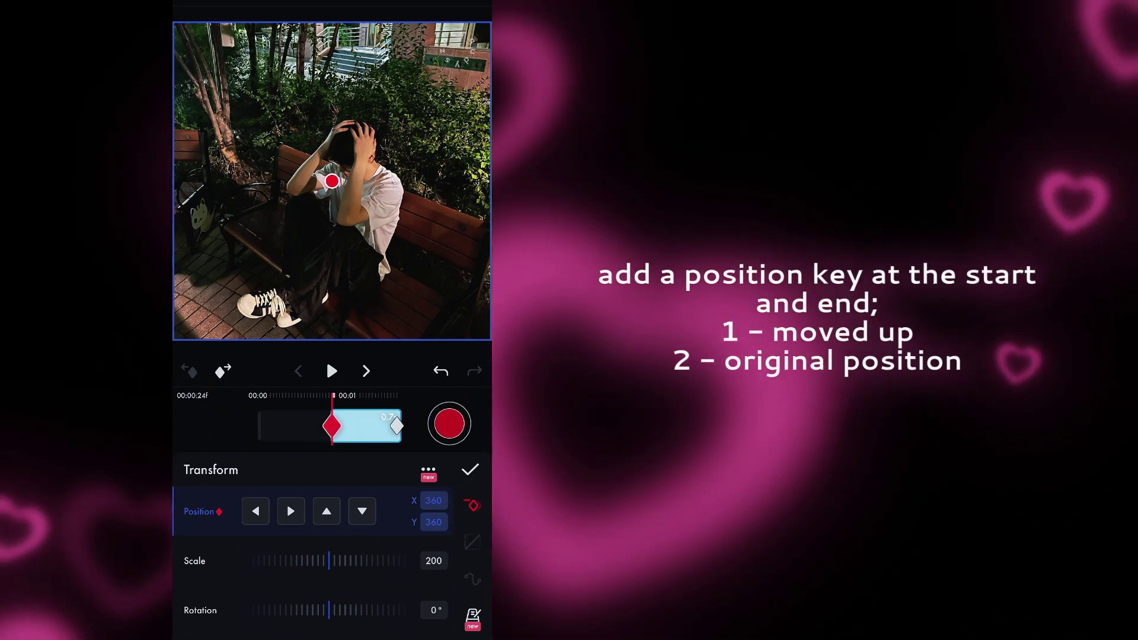
drag(431, 306, 431, 233)
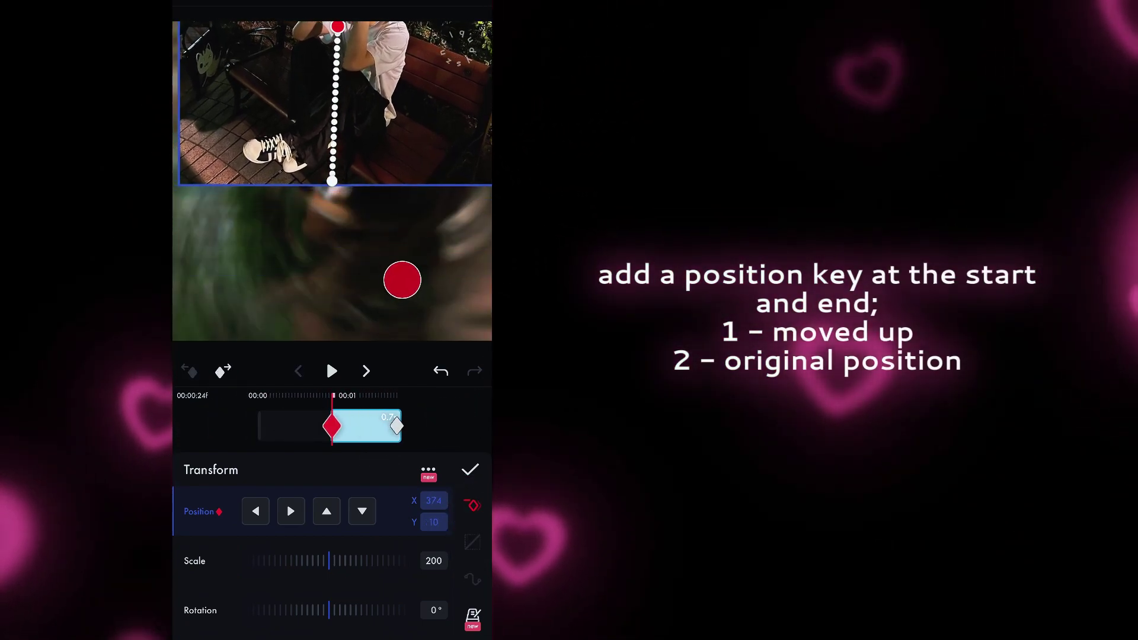
click(470, 472)
drag(407, 413, 434, 409)
click(225, 483)
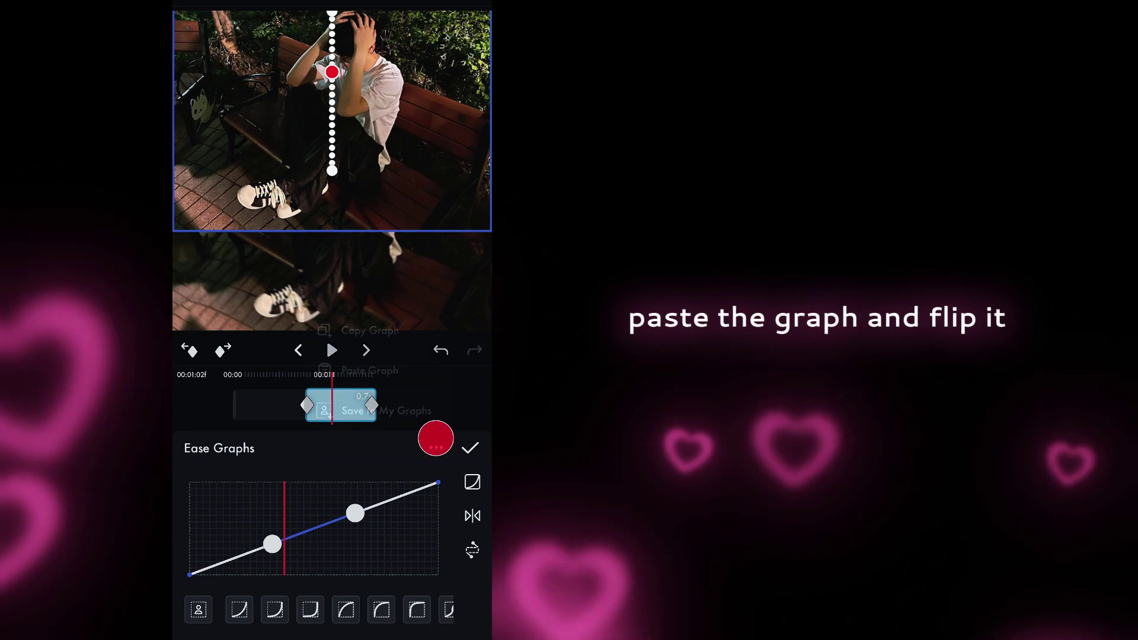
Paste and flip the ease curve on the bench copy's move, then preview
click(353, 373)
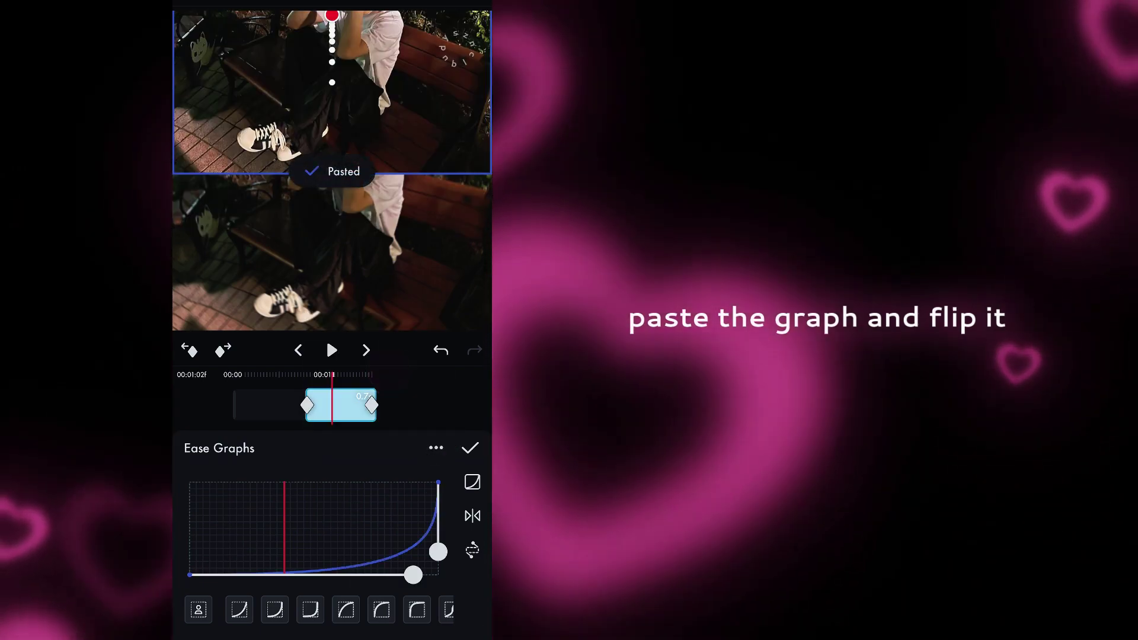
click(468, 526)
click(332, 350)
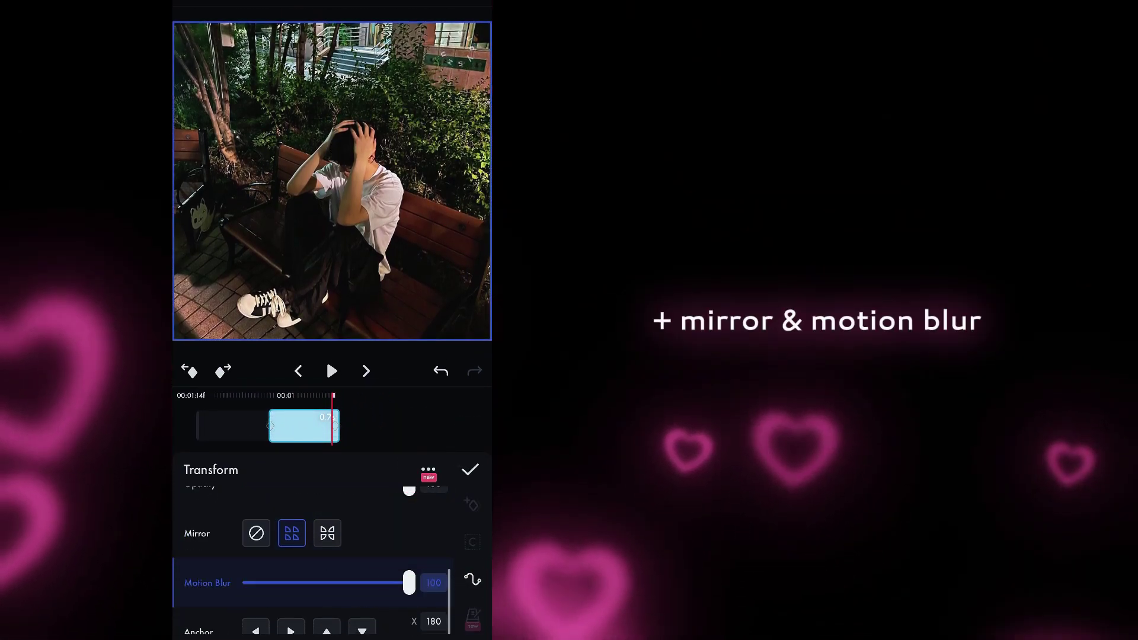
click(471, 469)
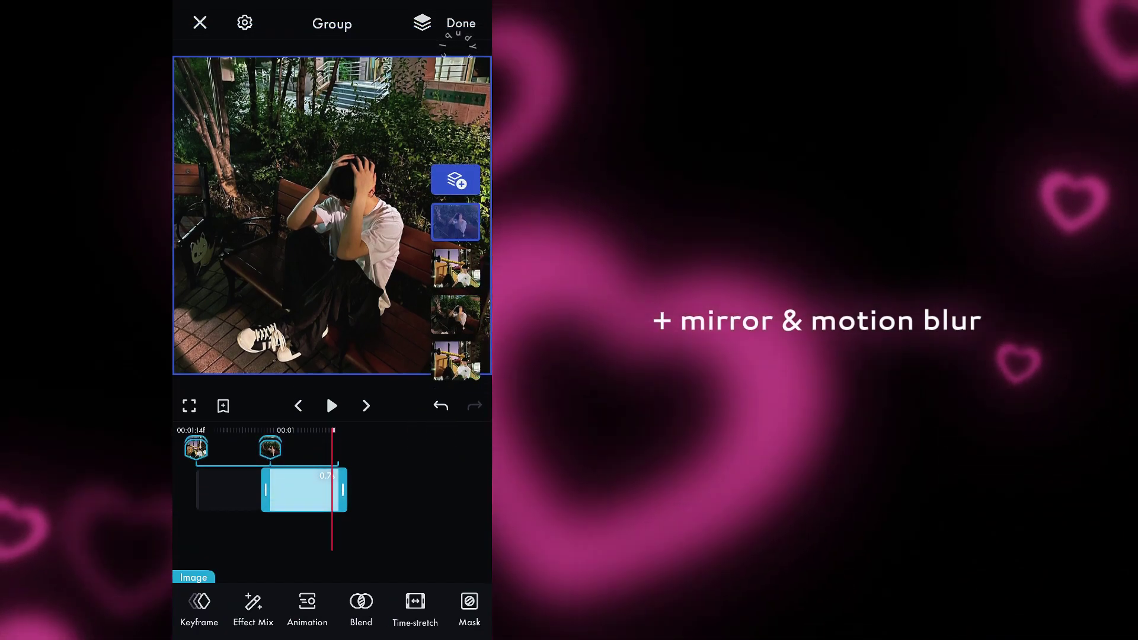
Group the two new clips and give the group a square Shape Mask scaled to 25
drag(341, 544, 383, 544)
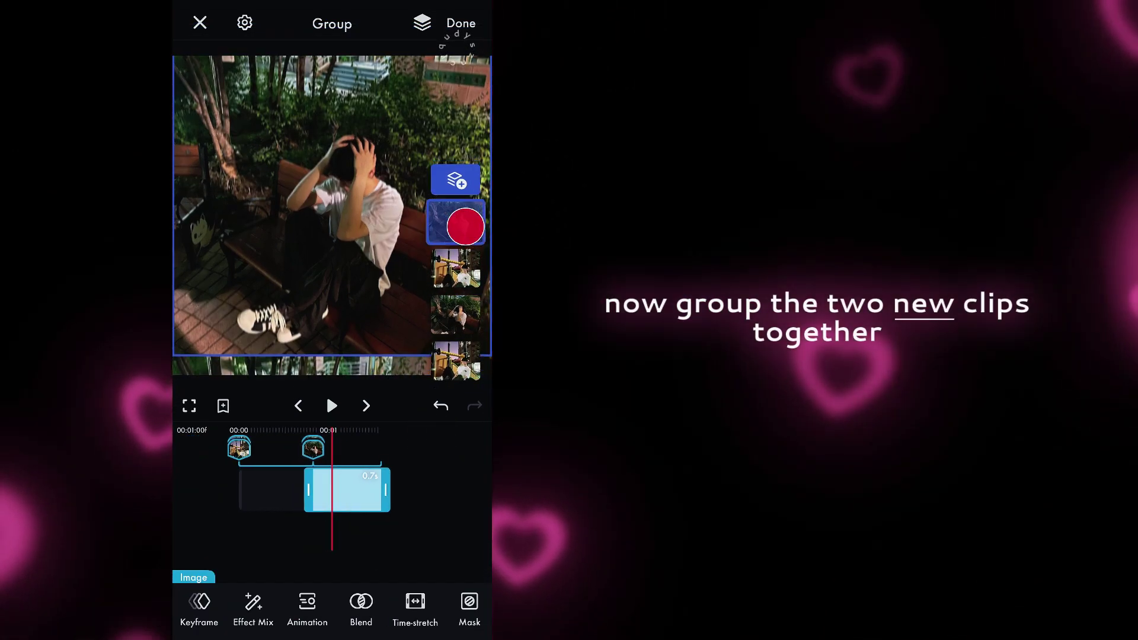
drag(465, 270, 355, 270)
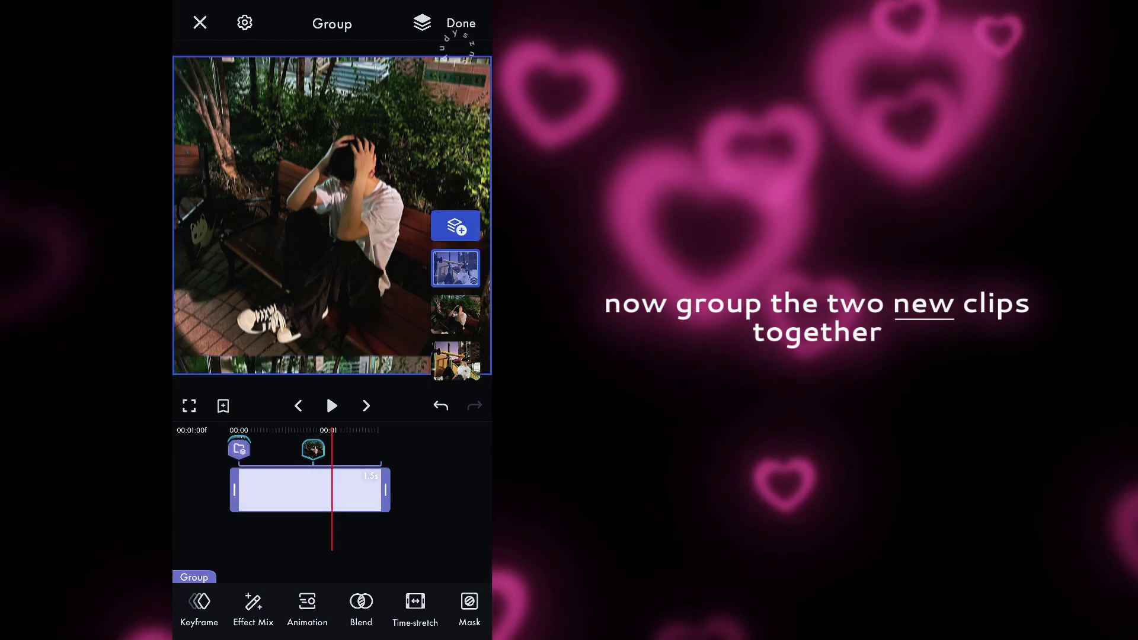
click(203, 617)
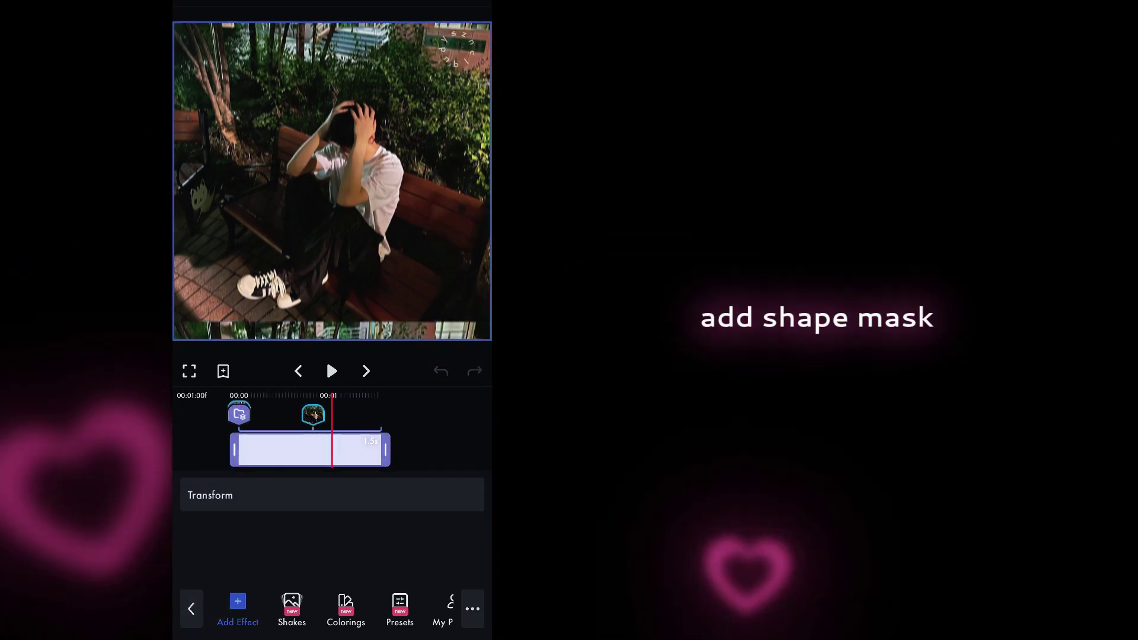
click(240, 617)
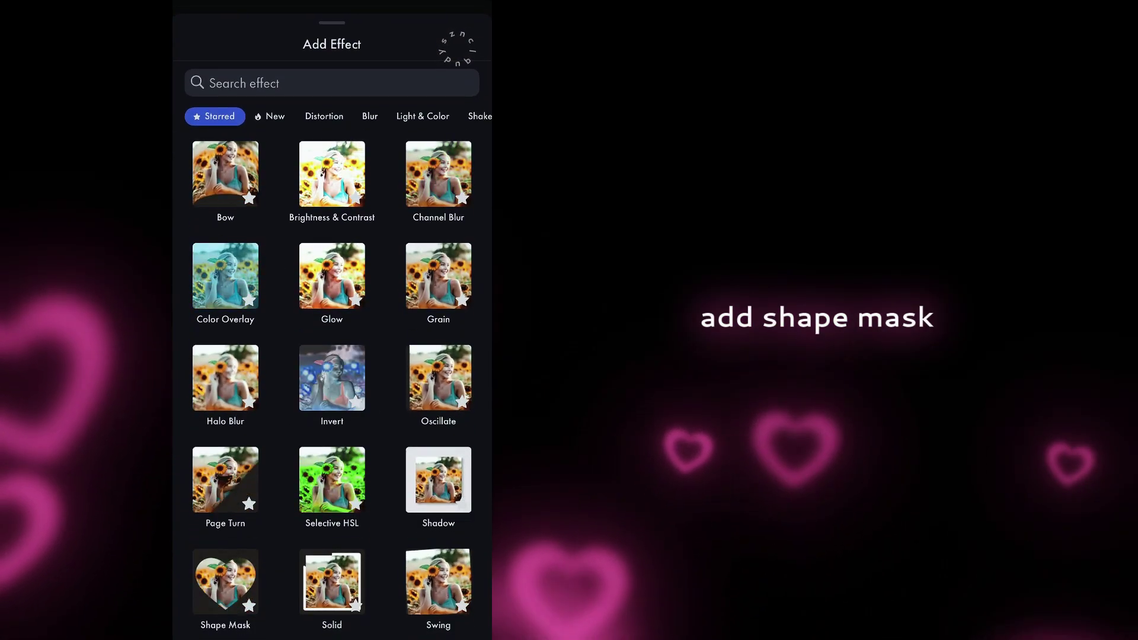
click(225, 581)
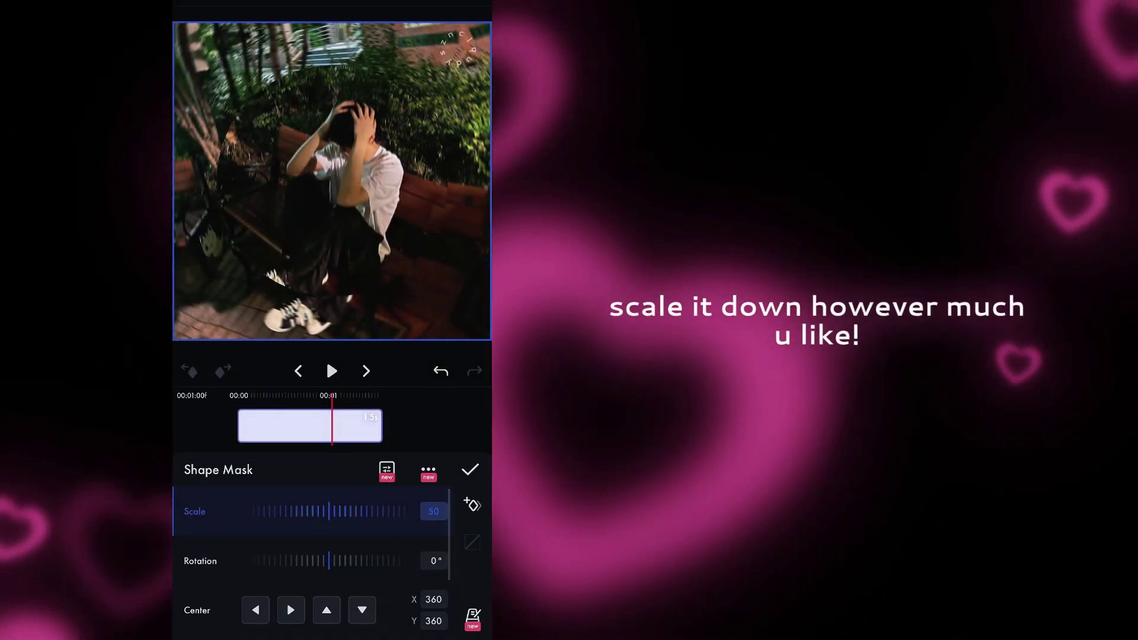
click(434, 511)
click(450, 591)
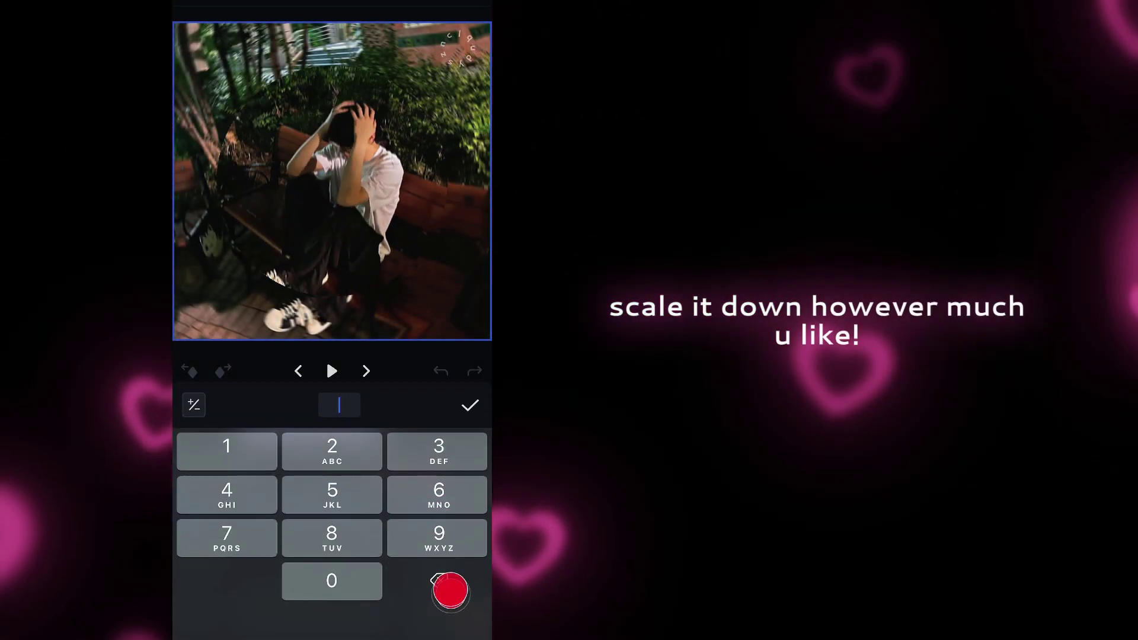
text(25)
click(470, 404)
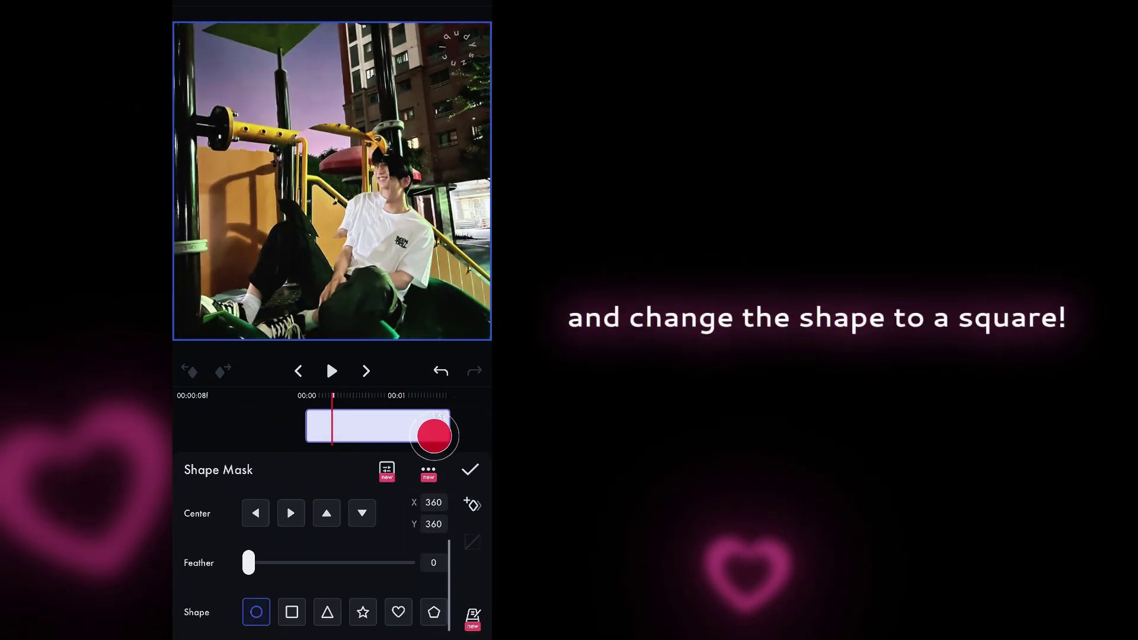
click(191, 609)
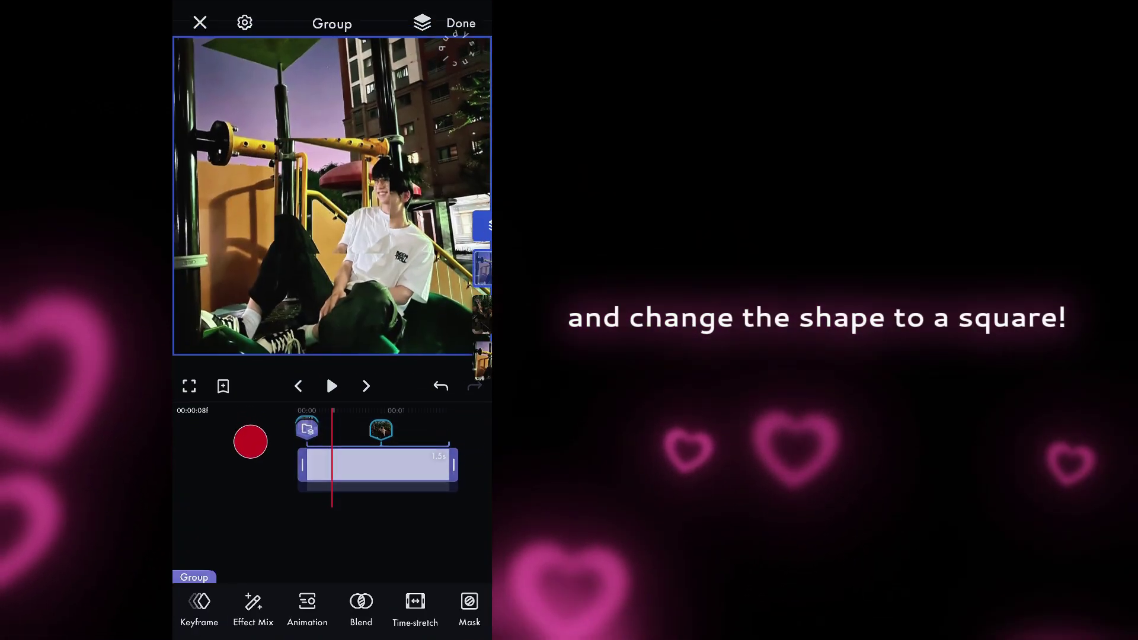
click(422, 22)
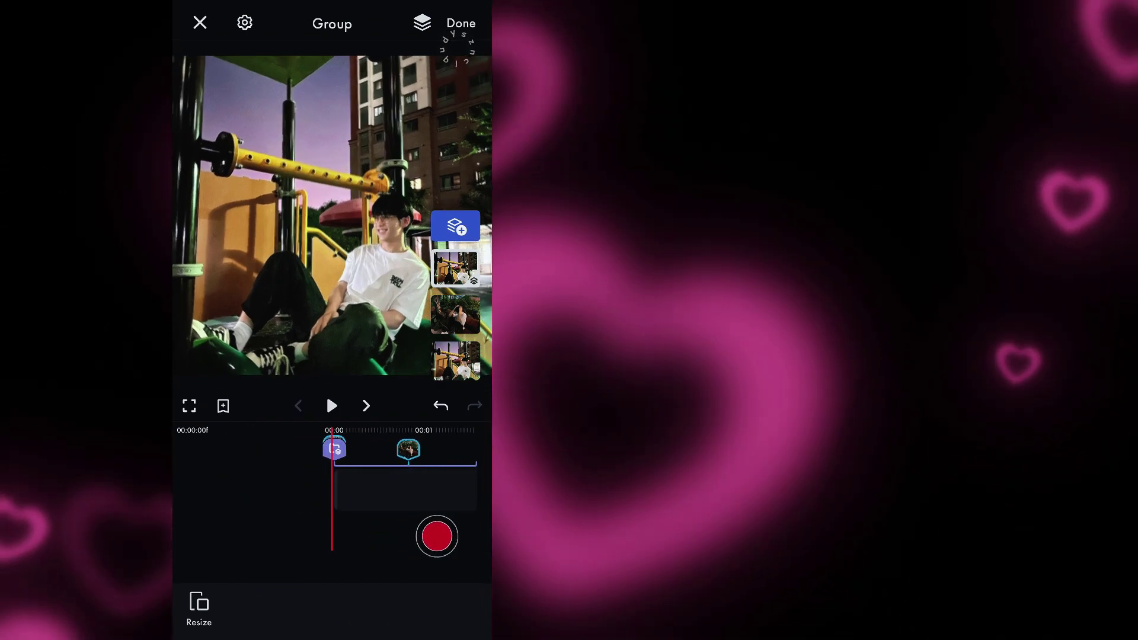
Preview the masked transition and return to the start of the clip
click(332, 406)
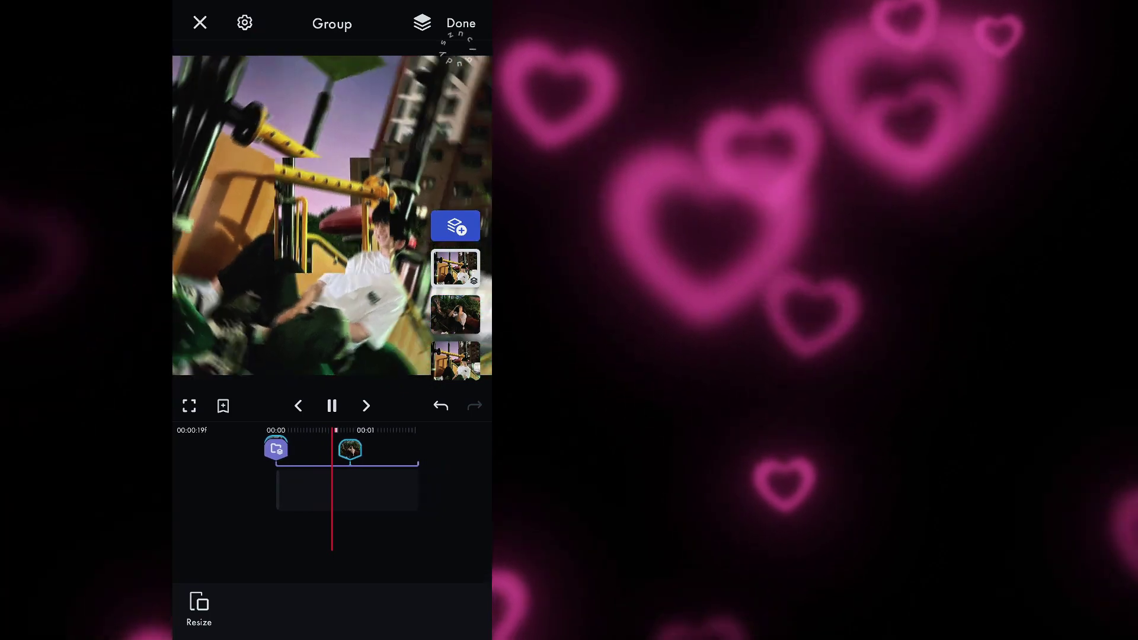
click(389, 488)
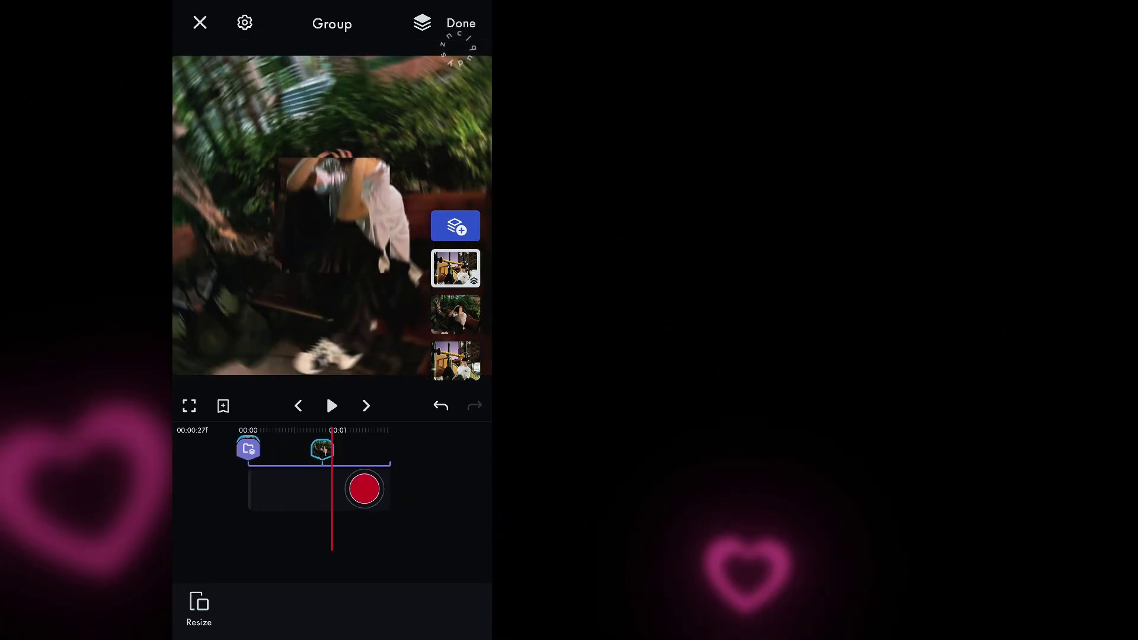
drag(389, 488, 415, 490)
Back in the main edit, make all layers into one group and open it
click(459, 23)
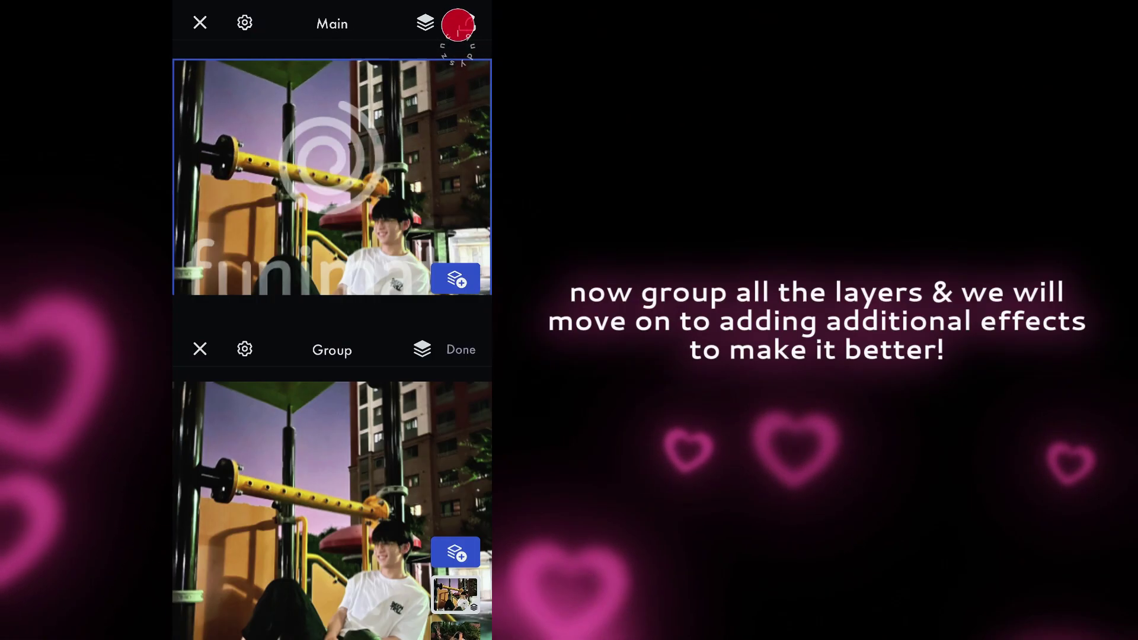
click(454, 323)
click(326, 402)
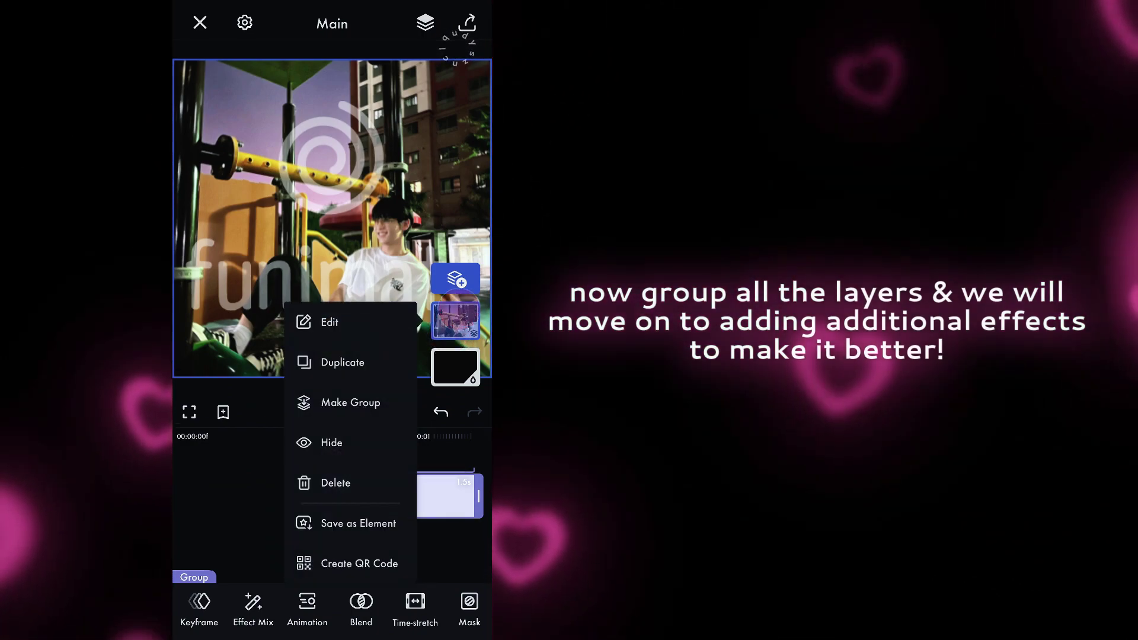
click(329, 322)
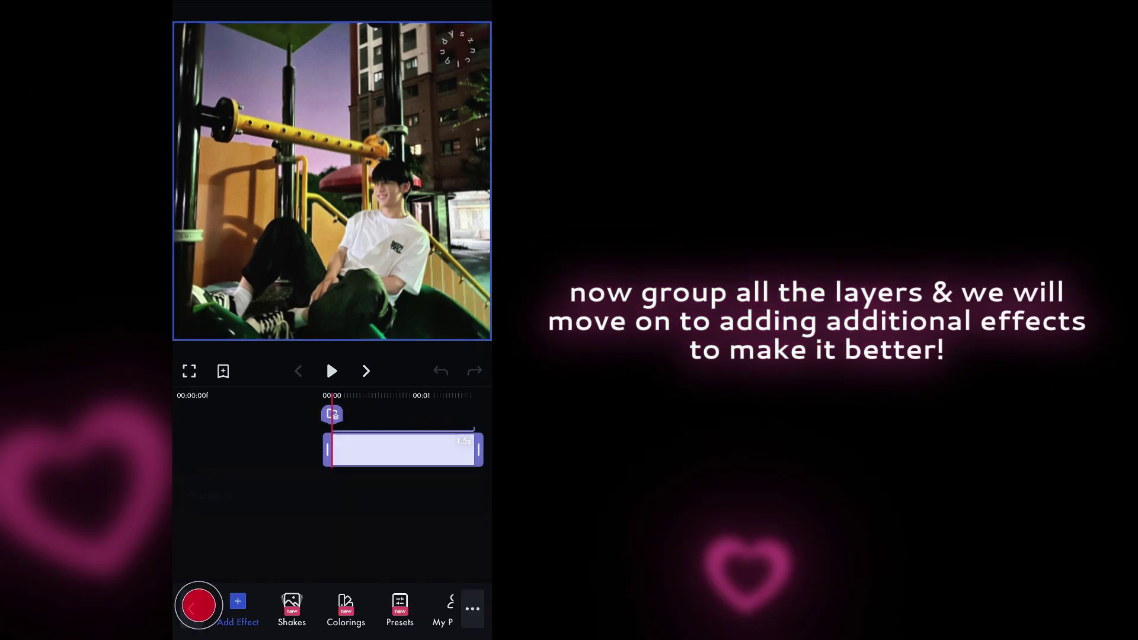
Add an Oscillate effect and keyframe its Angle from 90° at the start to about 218° at the end
click(238, 604)
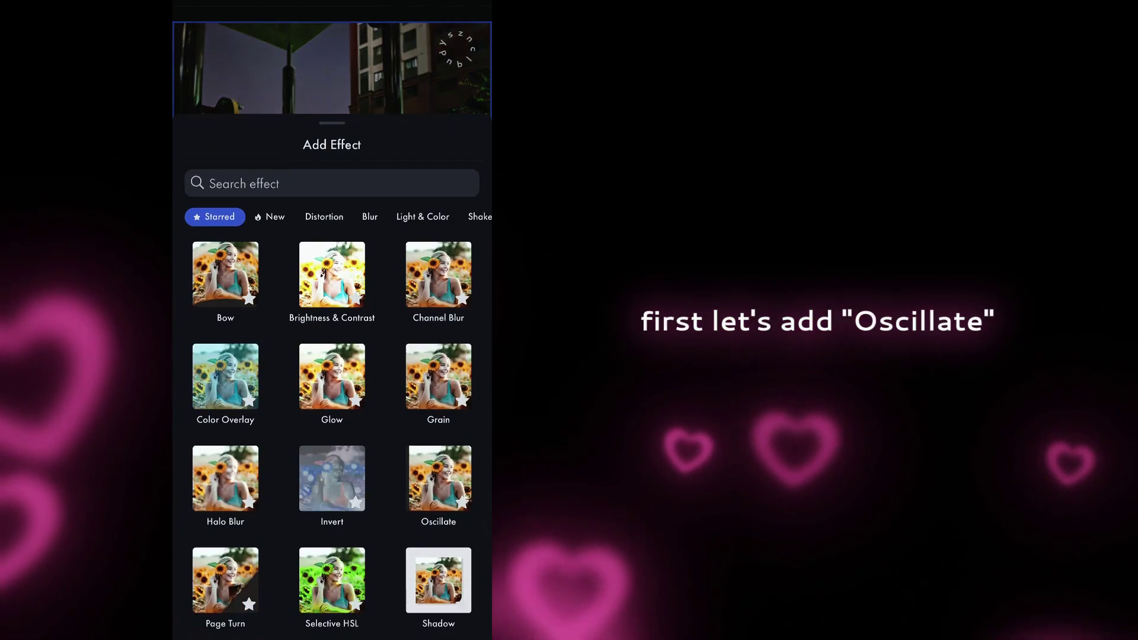
click(438, 362)
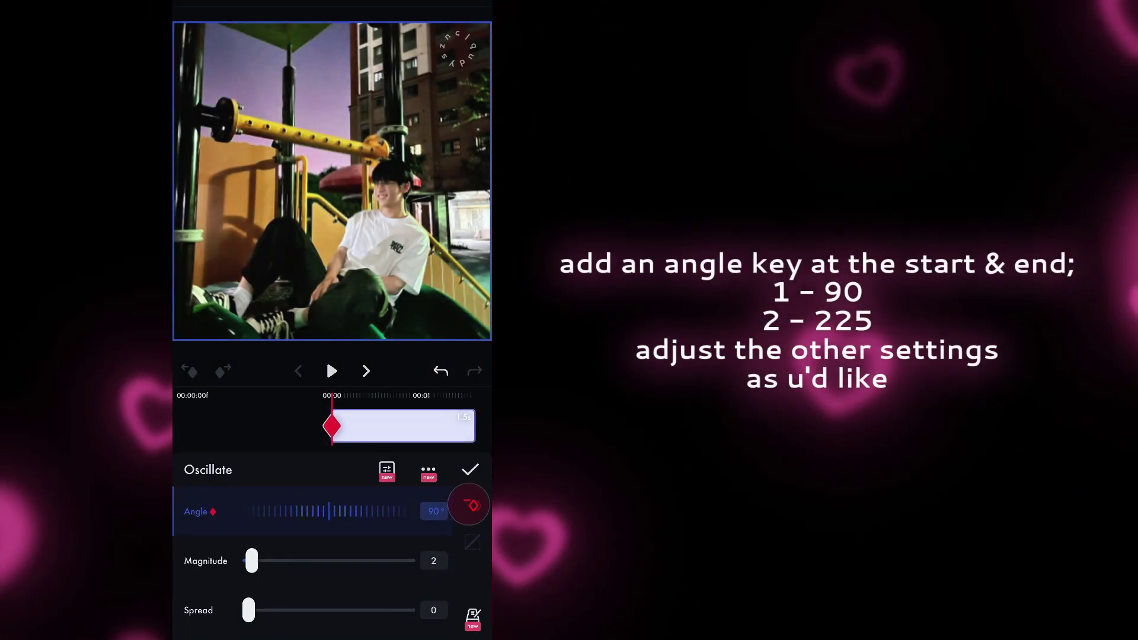
drag(437, 450, 295, 450)
drag(297, 525, 367, 505)
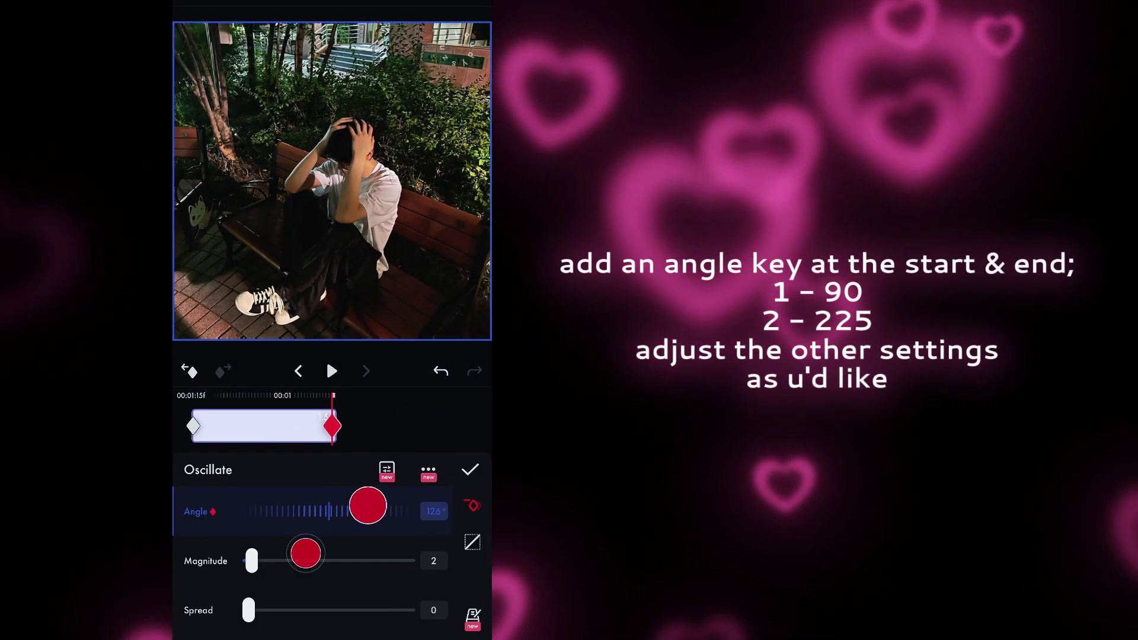
drag(302, 536, 331, 521)
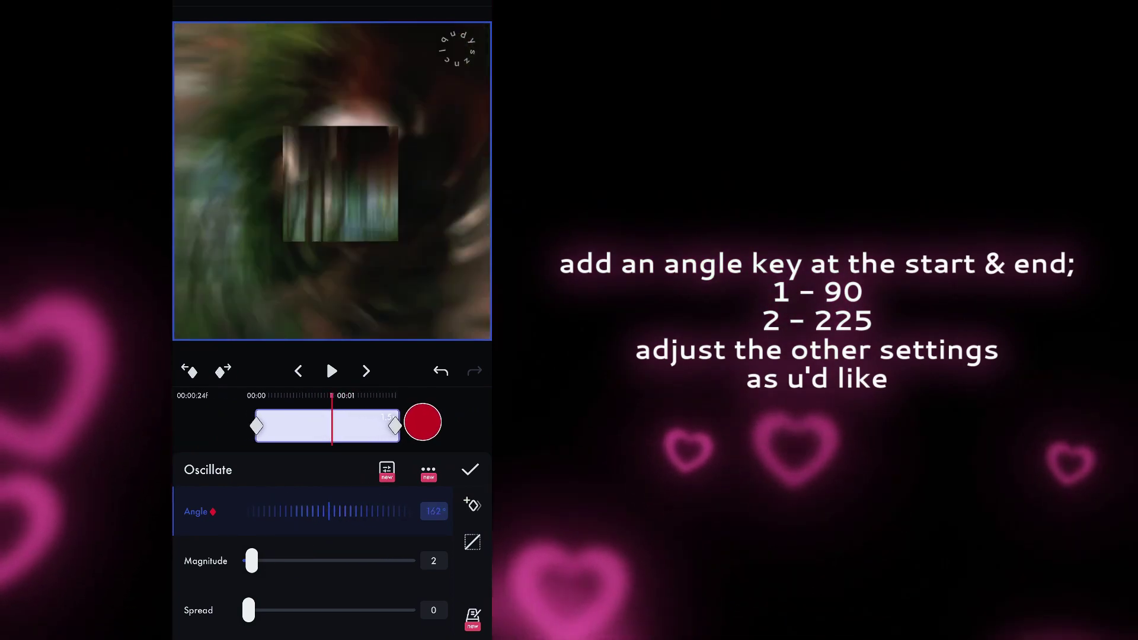
drag(423, 423, 465, 414)
drag(389, 568, 392, 499)
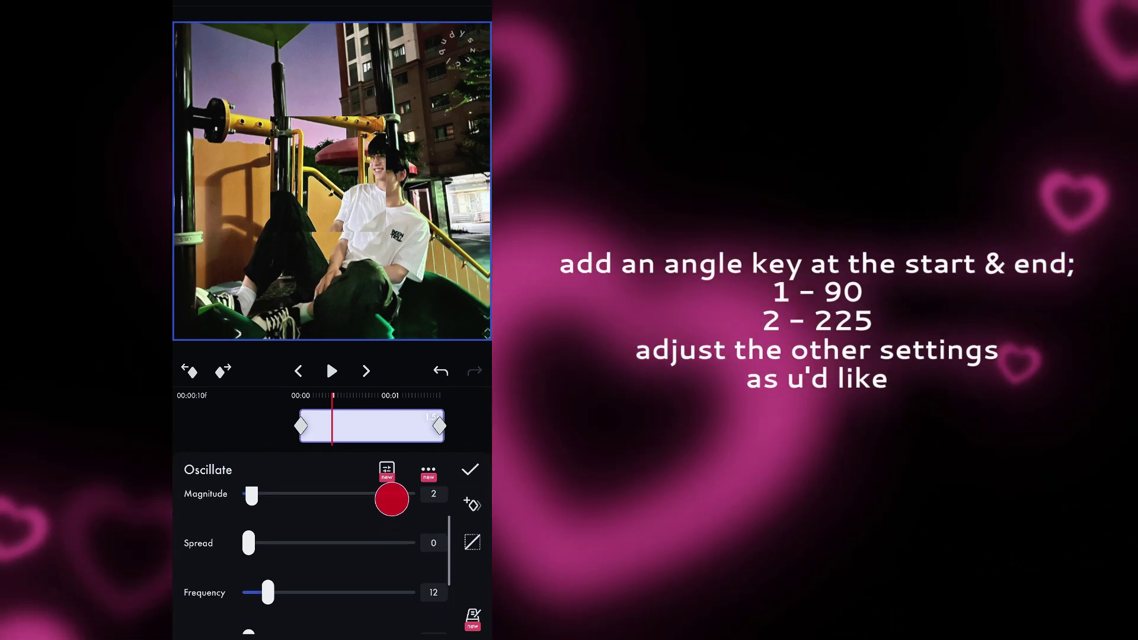
Settle the oscillation Frequency at 5 after previewing, and confirm Oscillate
drag(268, 593, 256, 592)
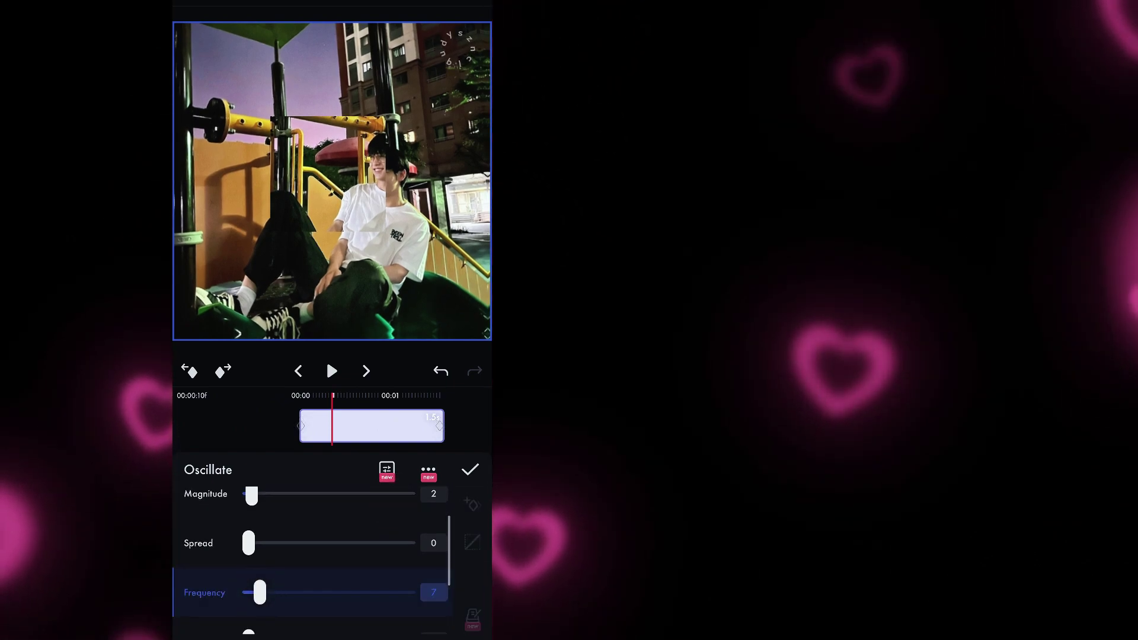
drag(250, 593, 258, 592)
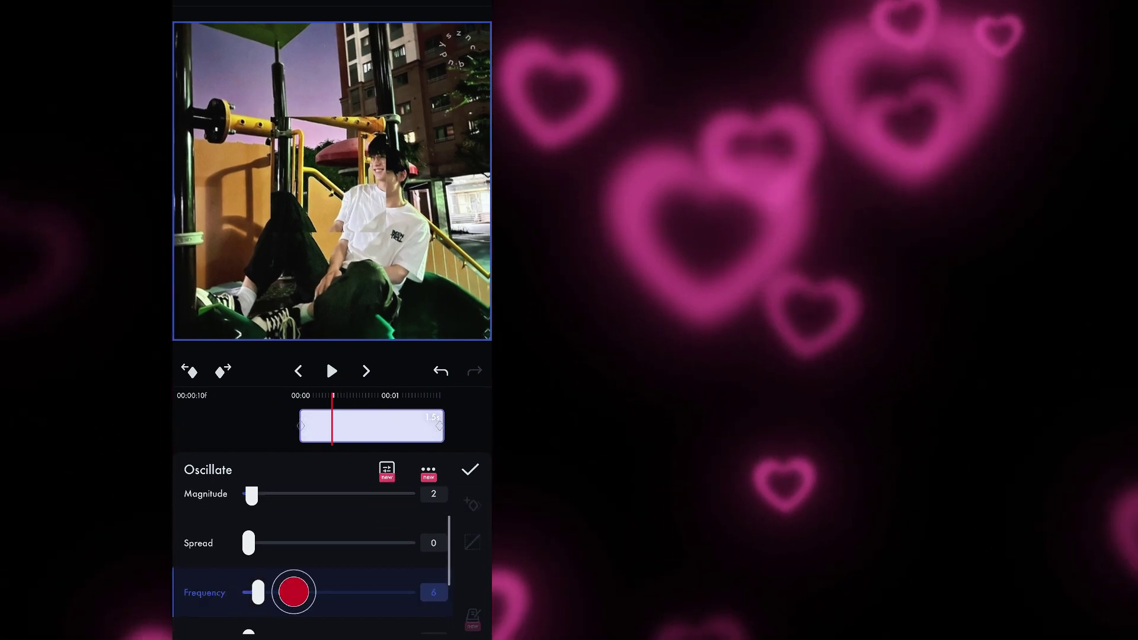
drag(320, 391, 333, 383)
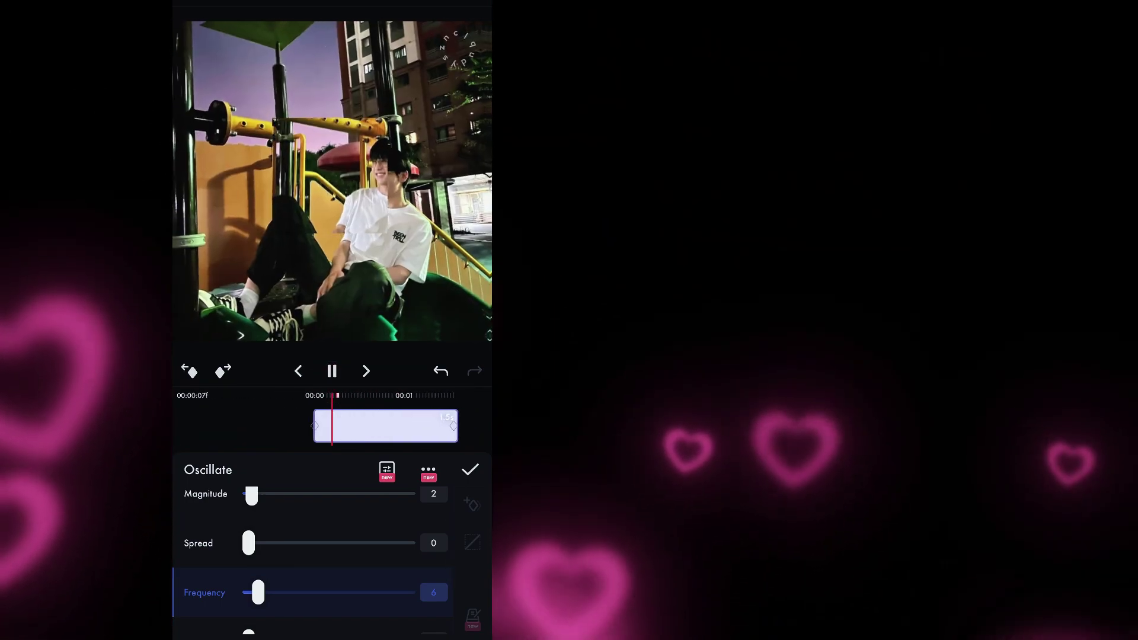
click(332, 371)
drag(257, 592, 251, 589)
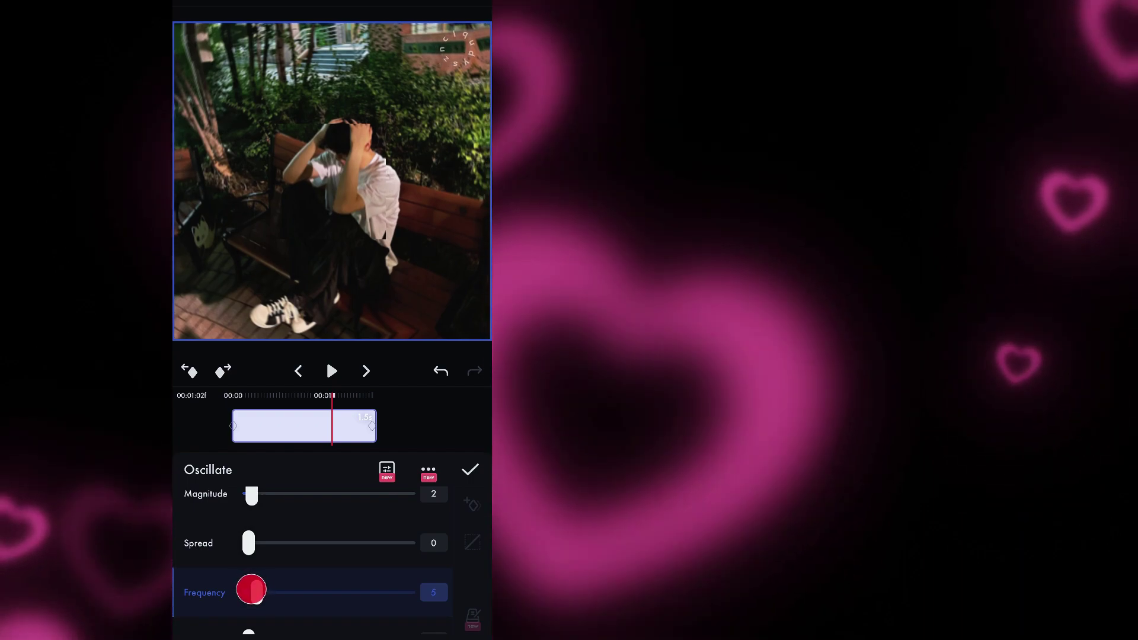
drag(369, 414, 422, 414)
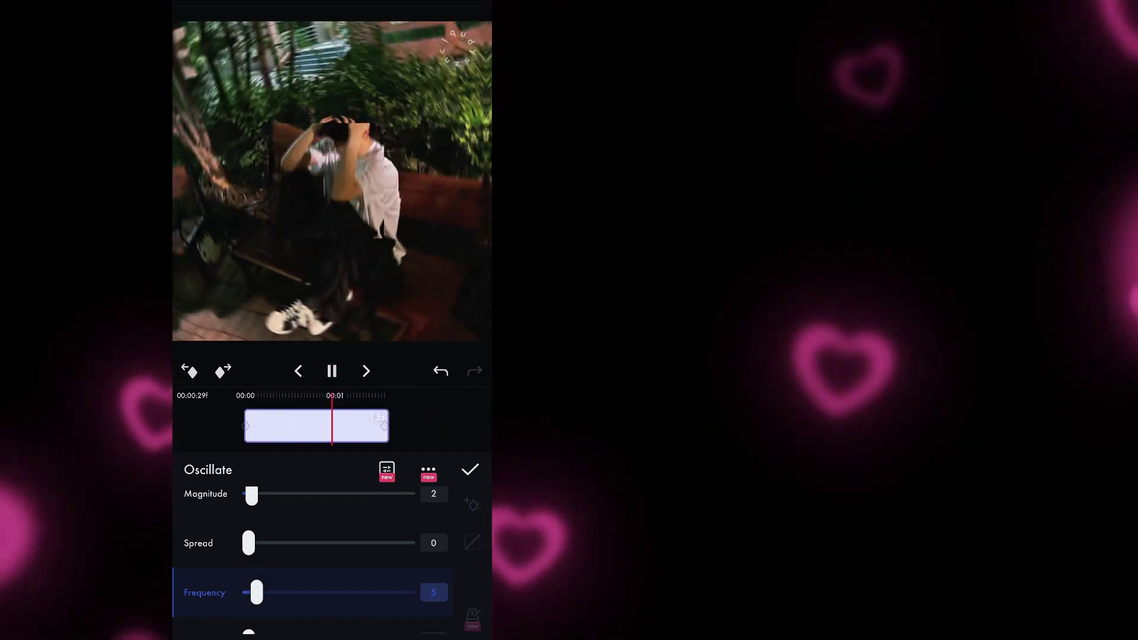
click(332, 371)
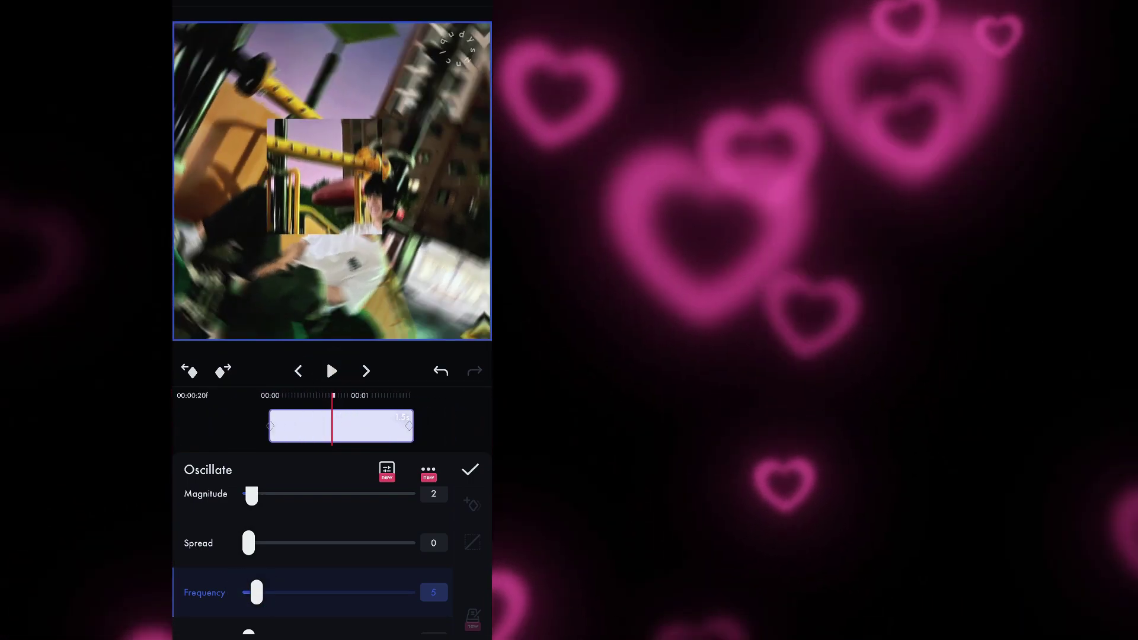
drag(417, 526, 416, 599)
click(471, 468)
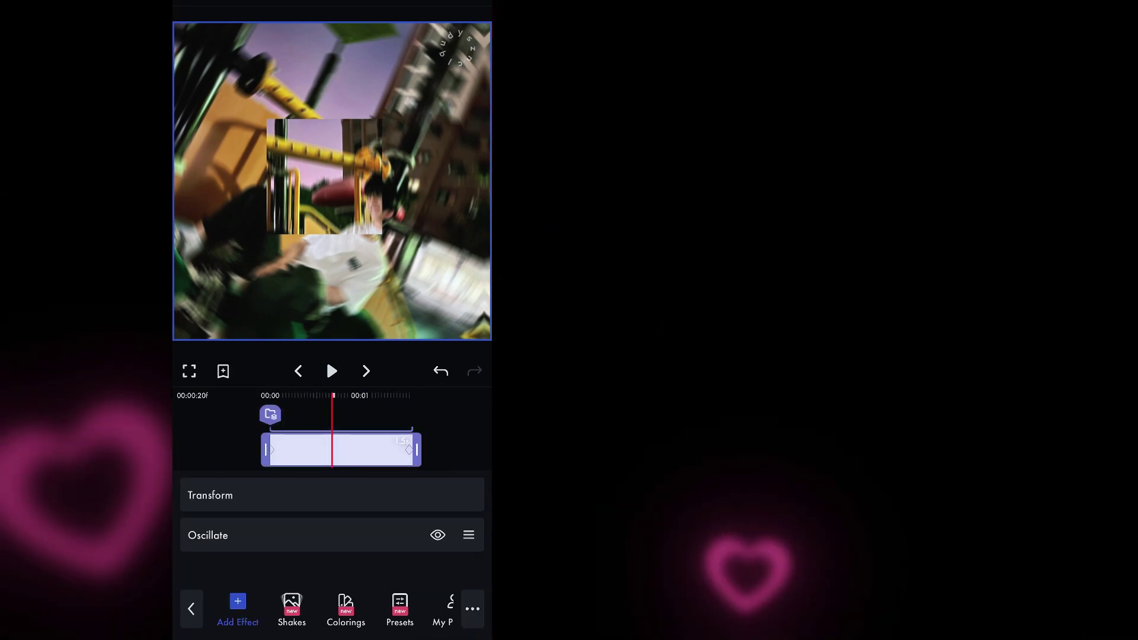
Add a Swing effect with a -1° start angle, preview it and confirm
click(241, 605)
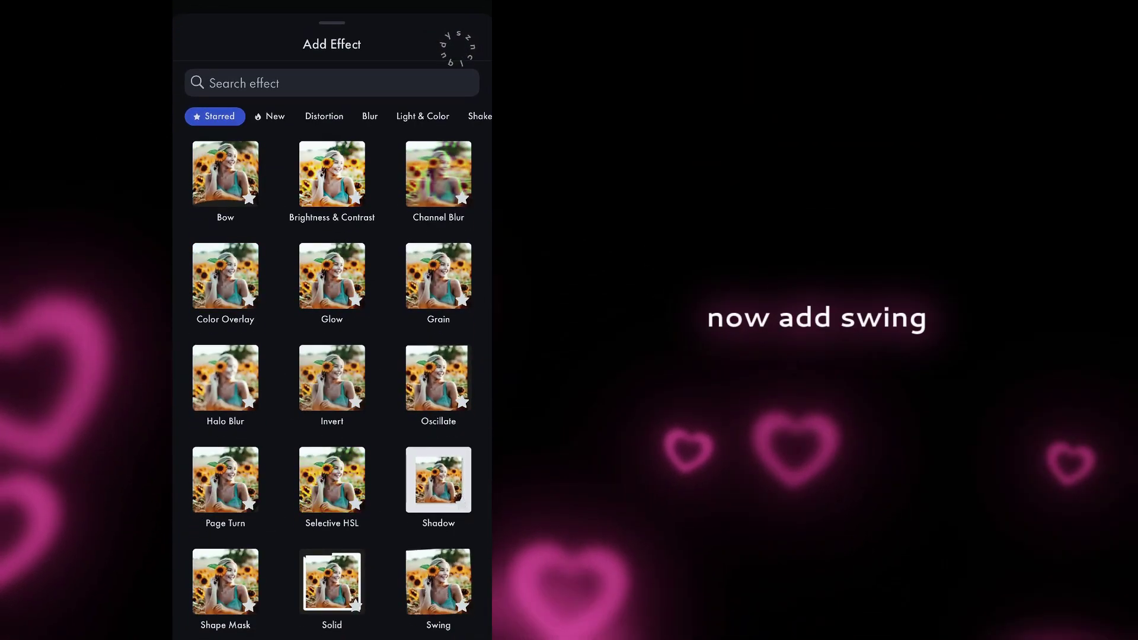
click(438, 569)
drag(236, 508, 394, 510)
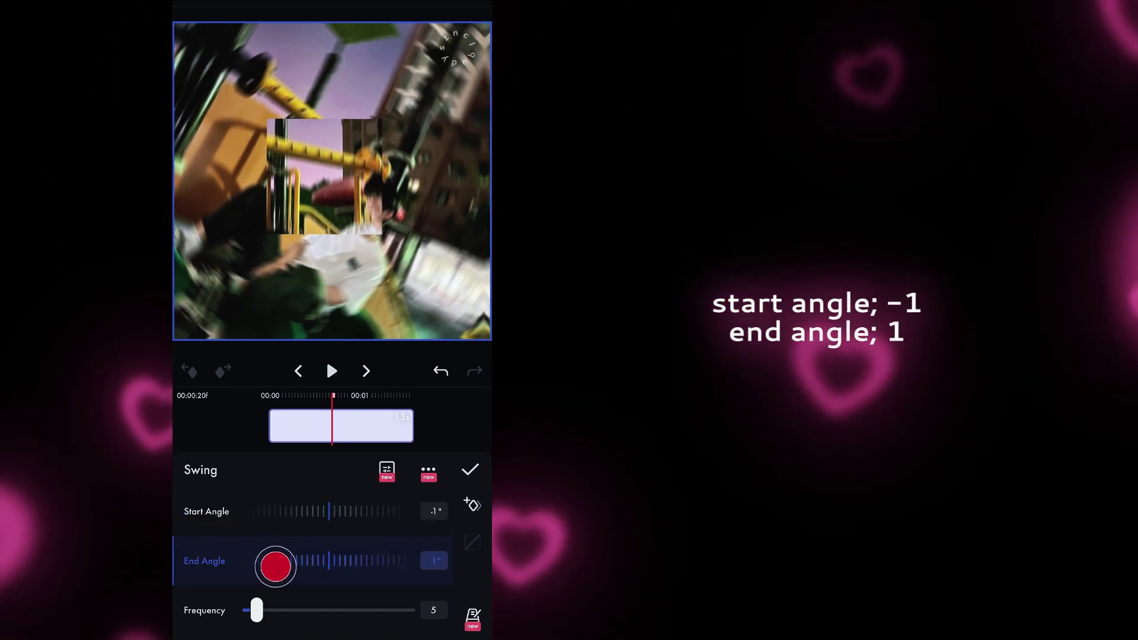
drag(382, 425, 439, 425)
click(332, 370)
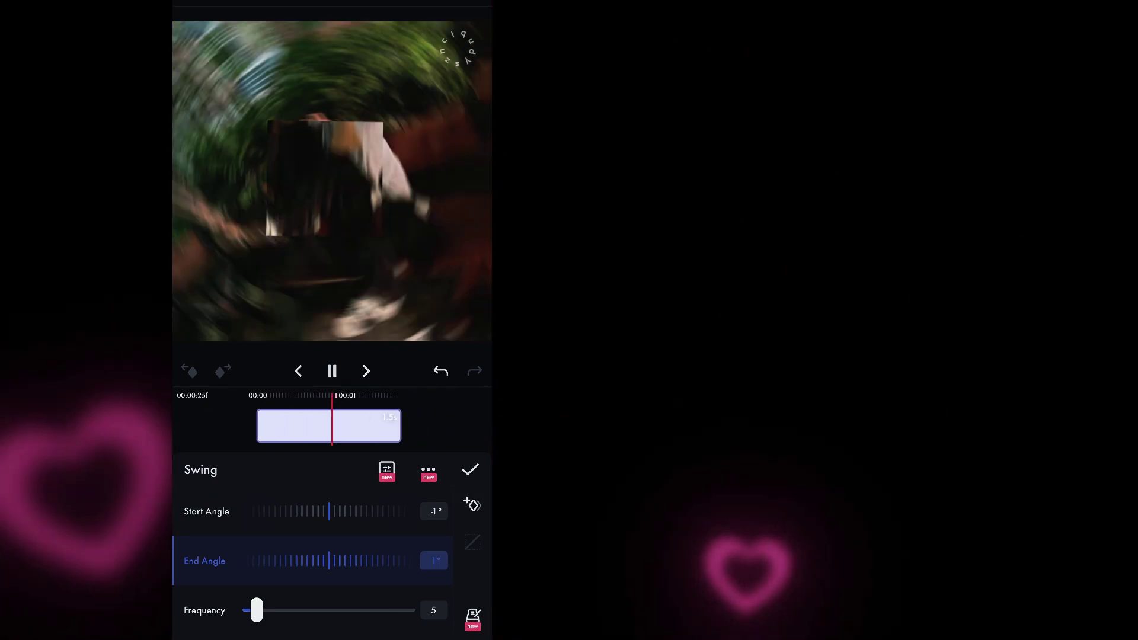
click(470, 469)
Add a Whirl effect with Bend keyed 5 at the clip end and -4 at the start
drag(430, 413, 468, 408)
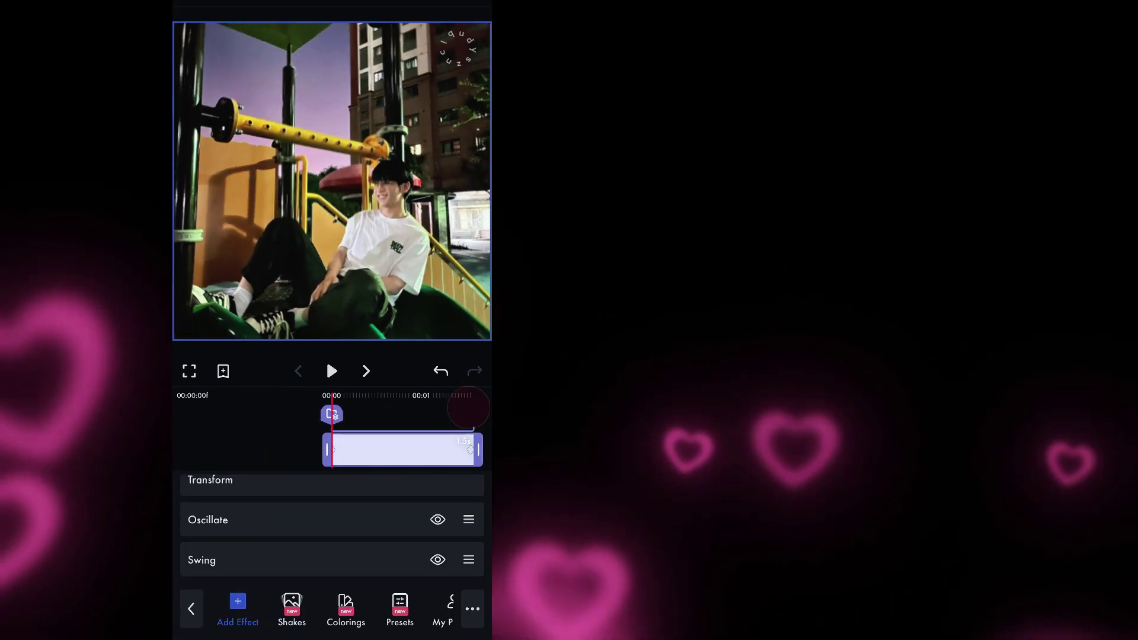
click(238, 608)
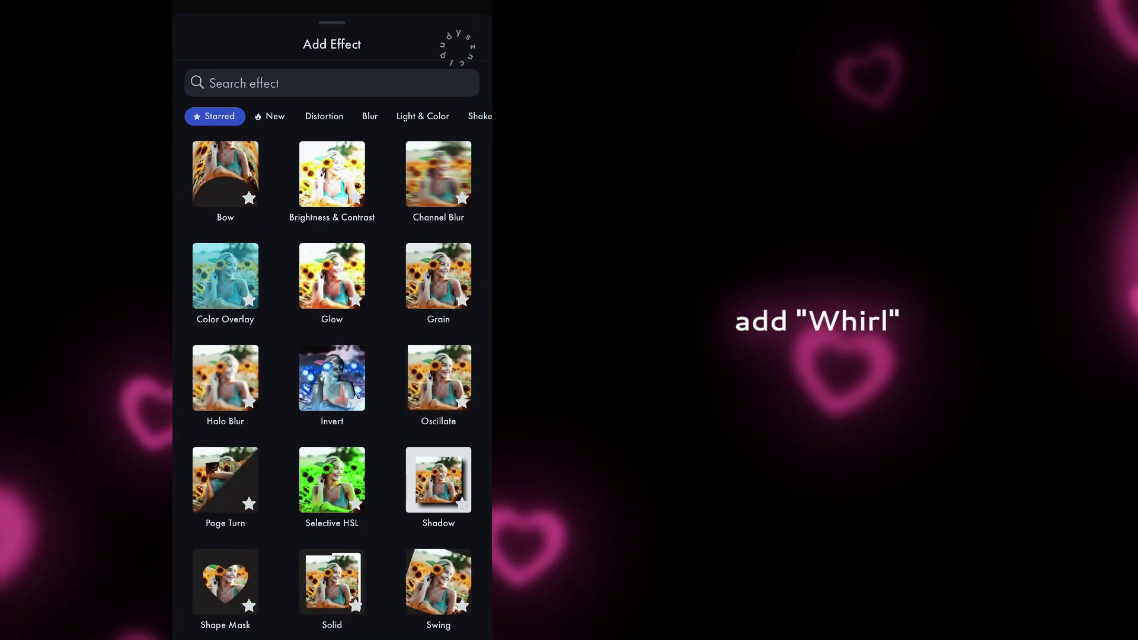
drag(353, 427, 386, 304)
click(424, 494)
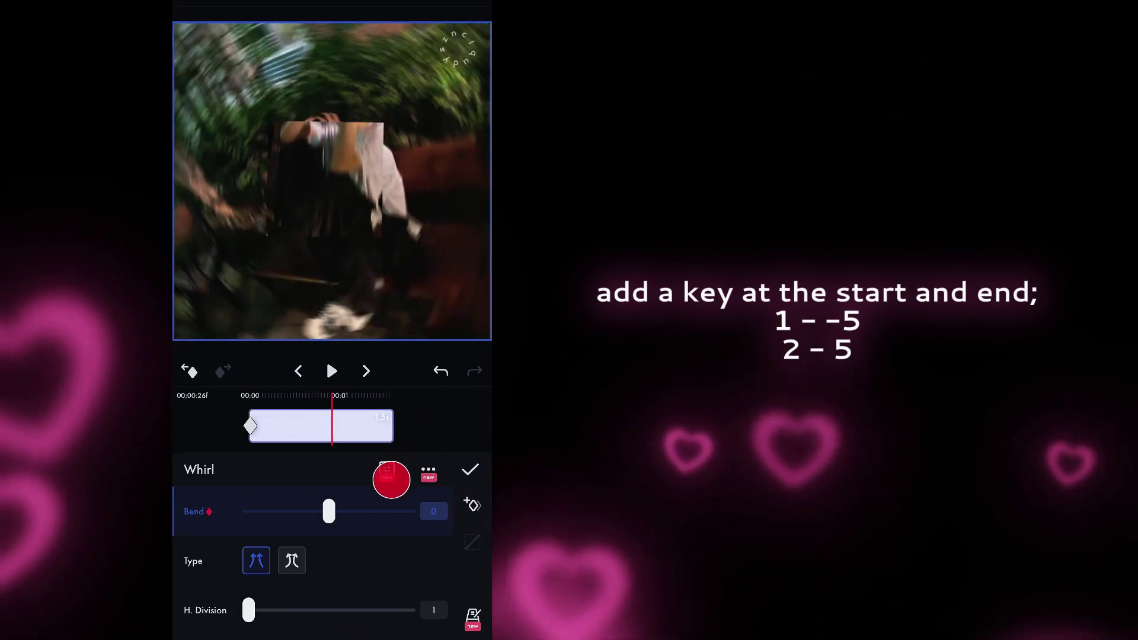
drag(356, 425, 300, 425)
click(473, 505)
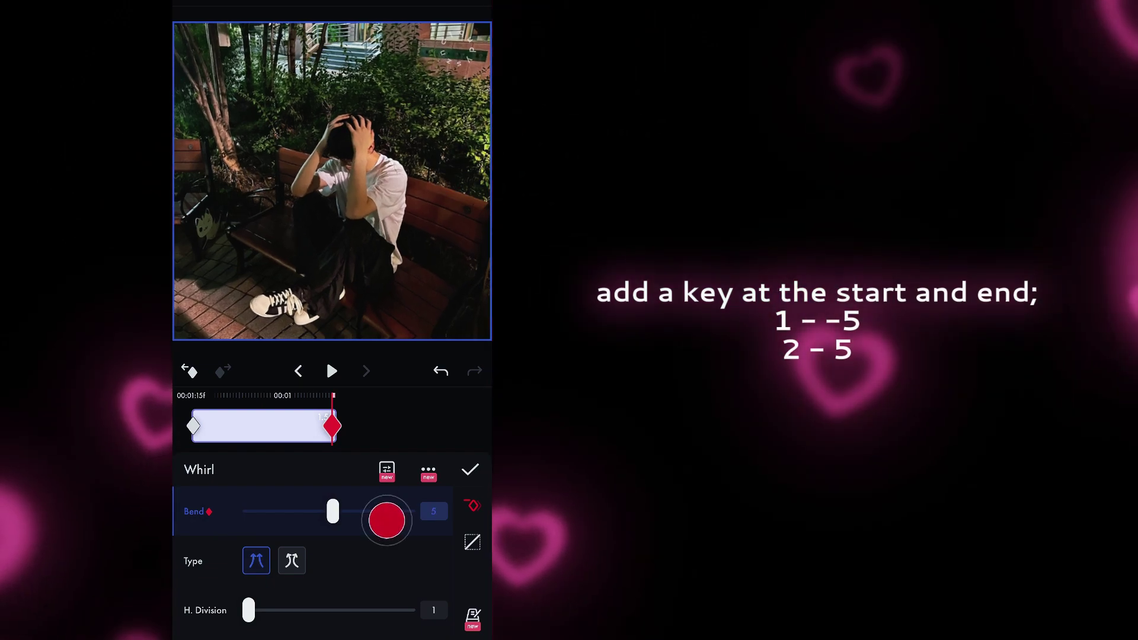
drag(320, 432, 464, 437)
drag(269, 510, 267, 512)
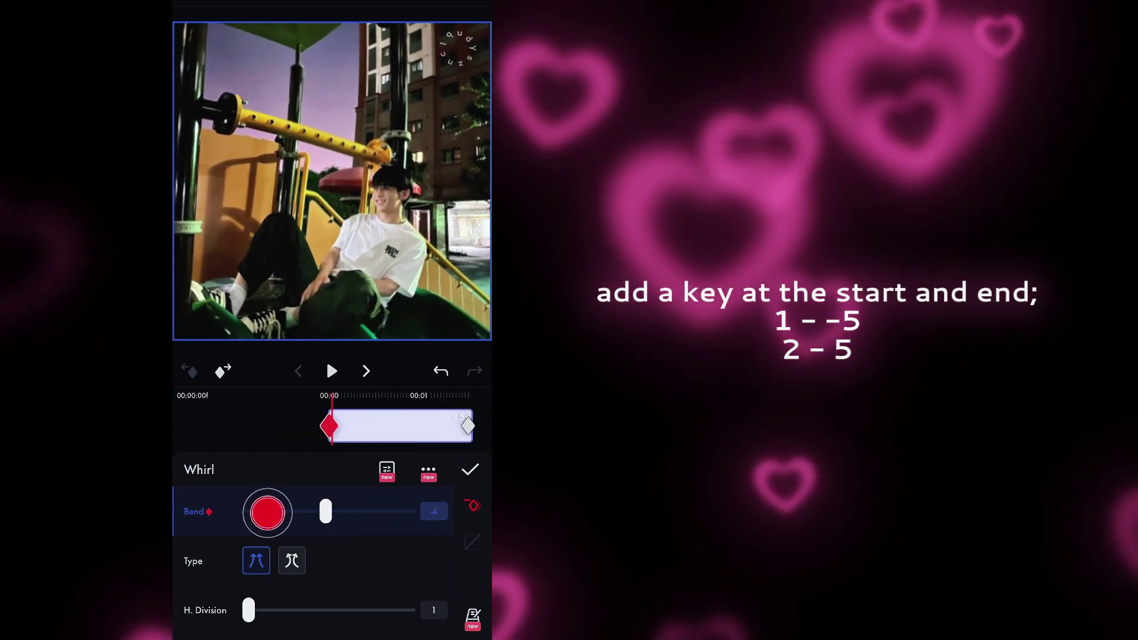
click(332, 371)
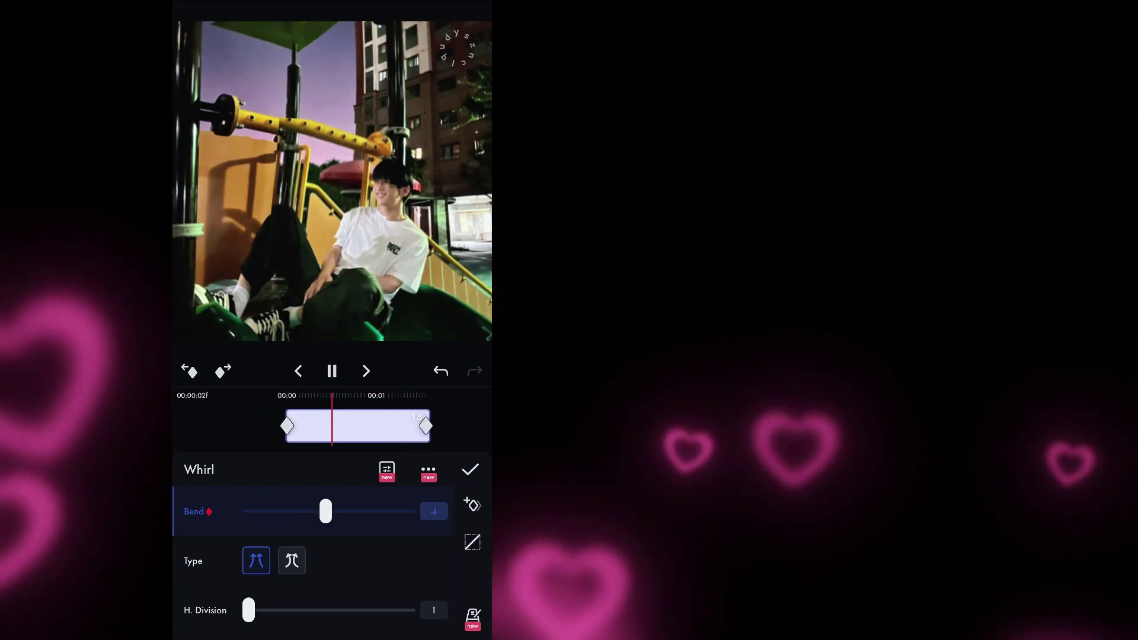
click(465, 478)
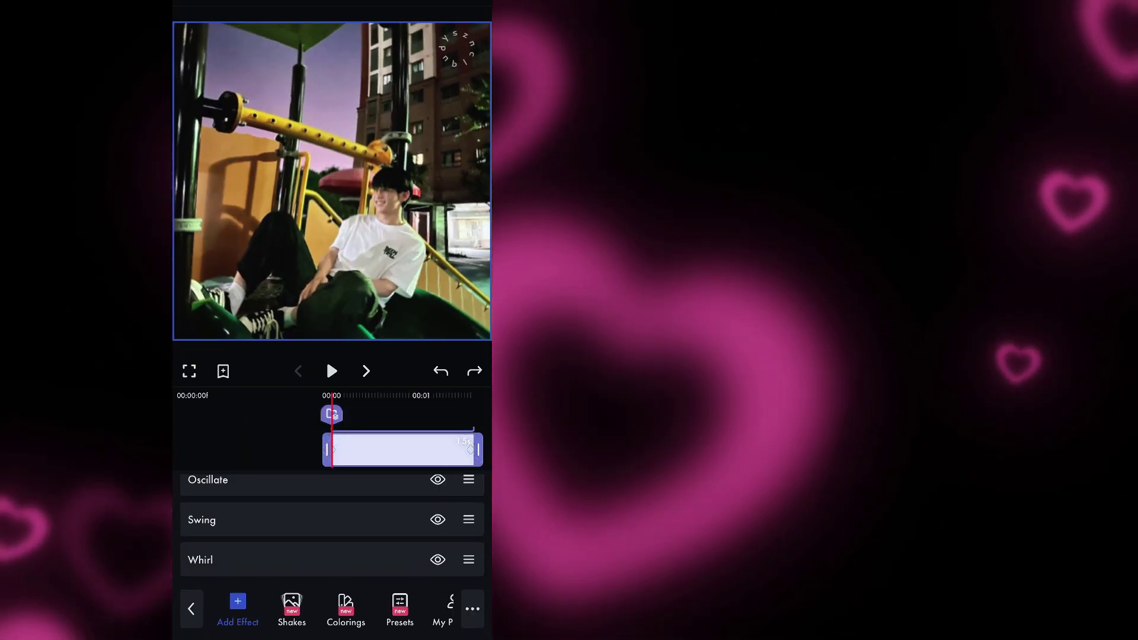
Search the effects for 'Tu' and add Turbulence to the group, Size 100
click(235, 608)
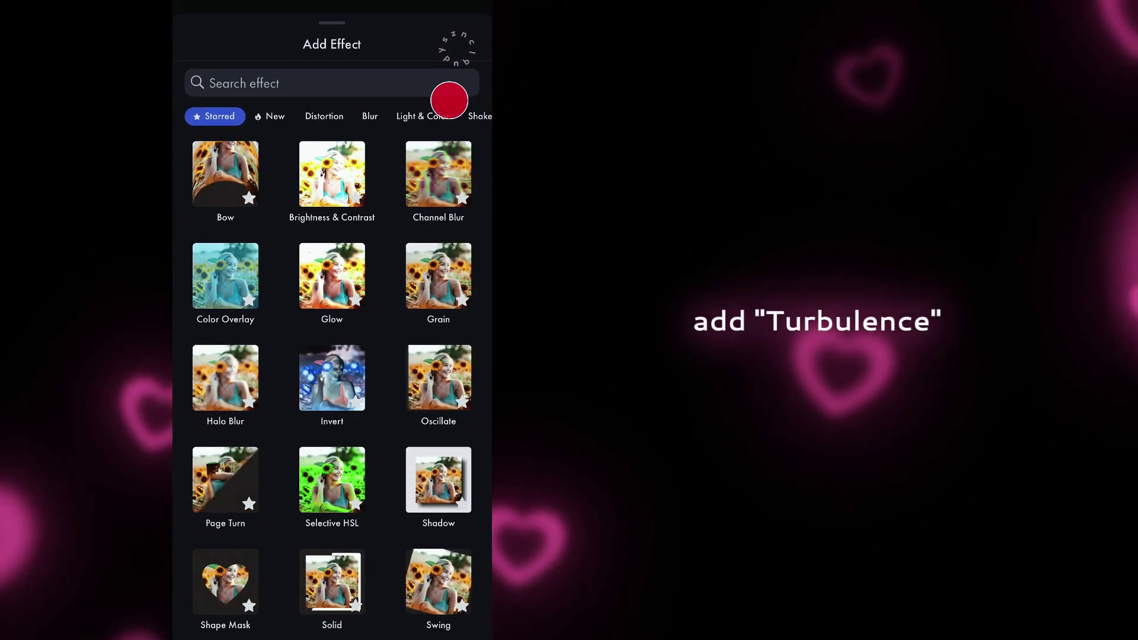
click(449, 100)
click(447, 82)
text(Tu)
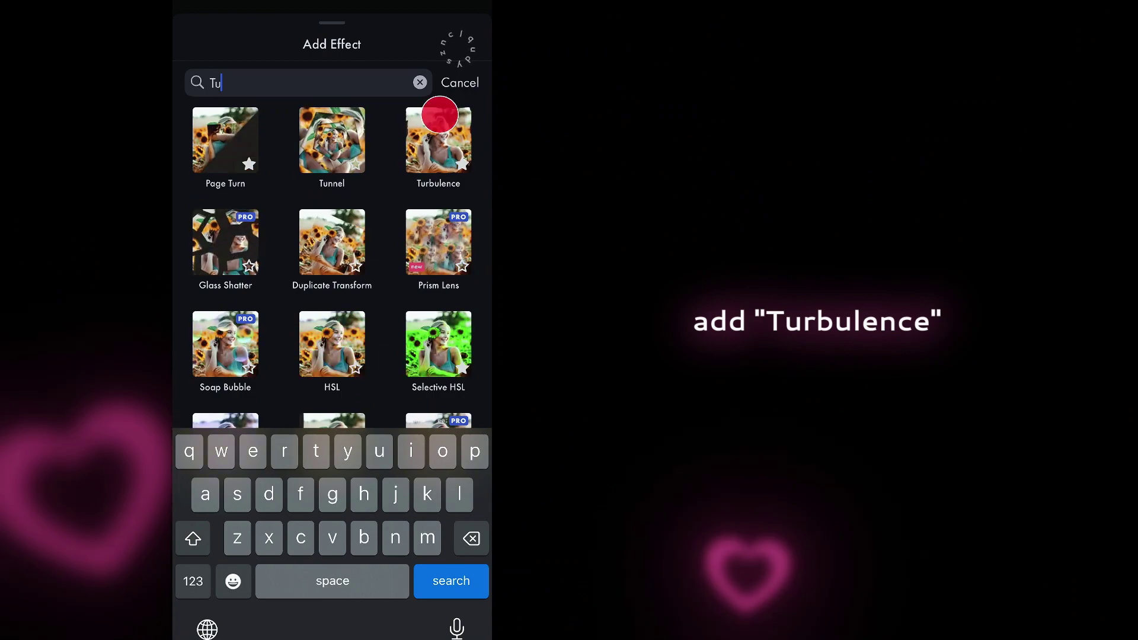
click(440, 115)
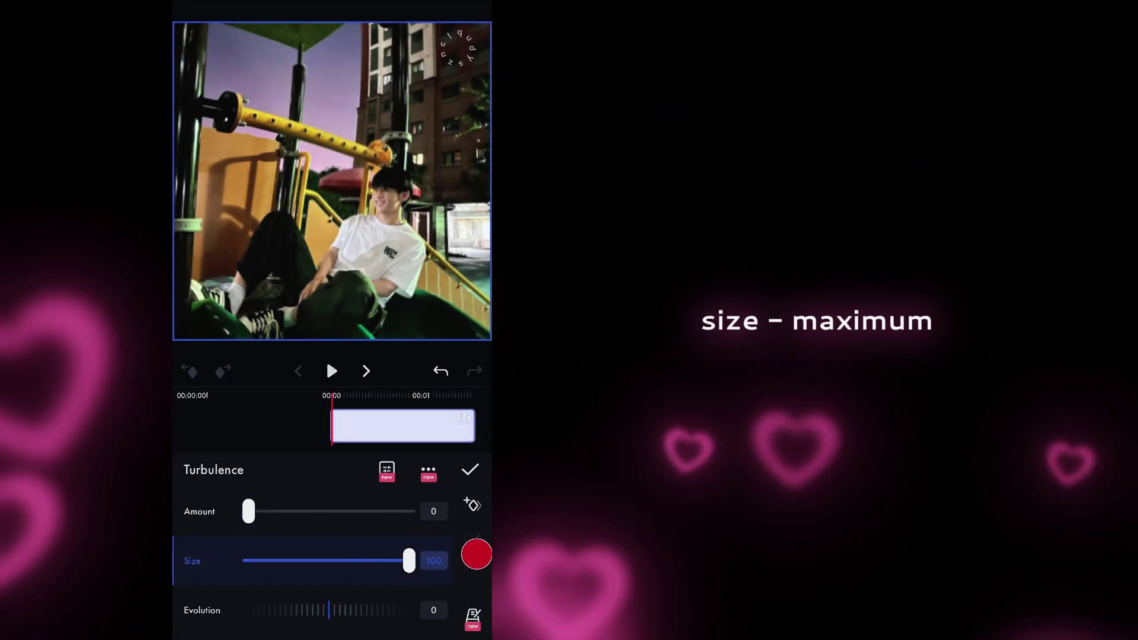
Give Turbulence Amount 6 with Evolution keyed 0 at start and 10 at end, and confirm
drag(396, 513, 392, 515)
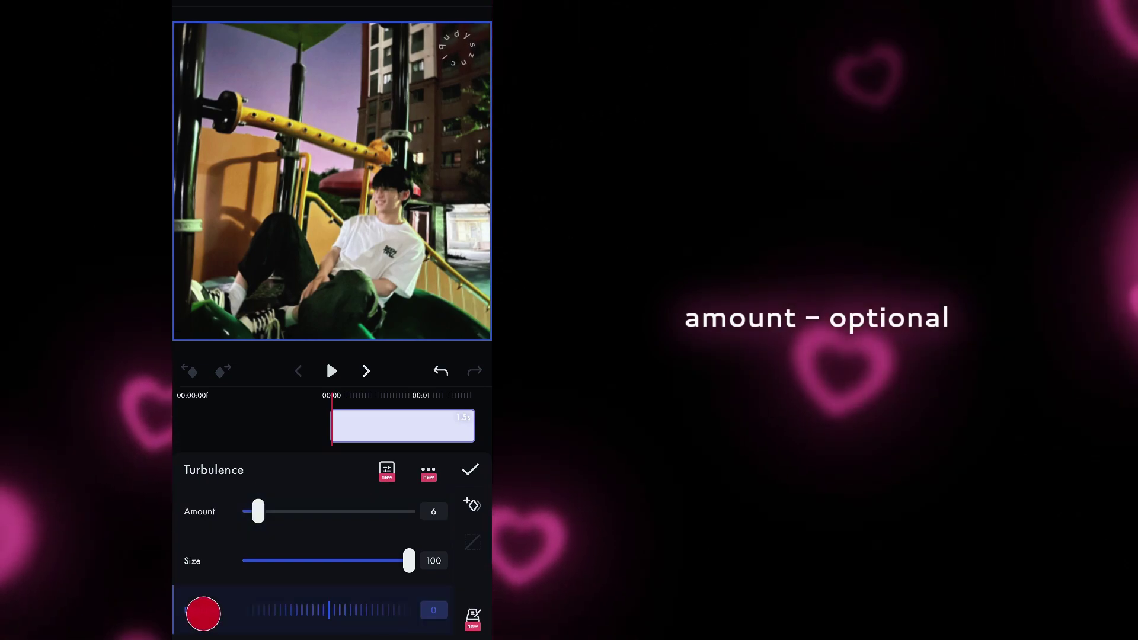
drag(478, 423, 311, 511)
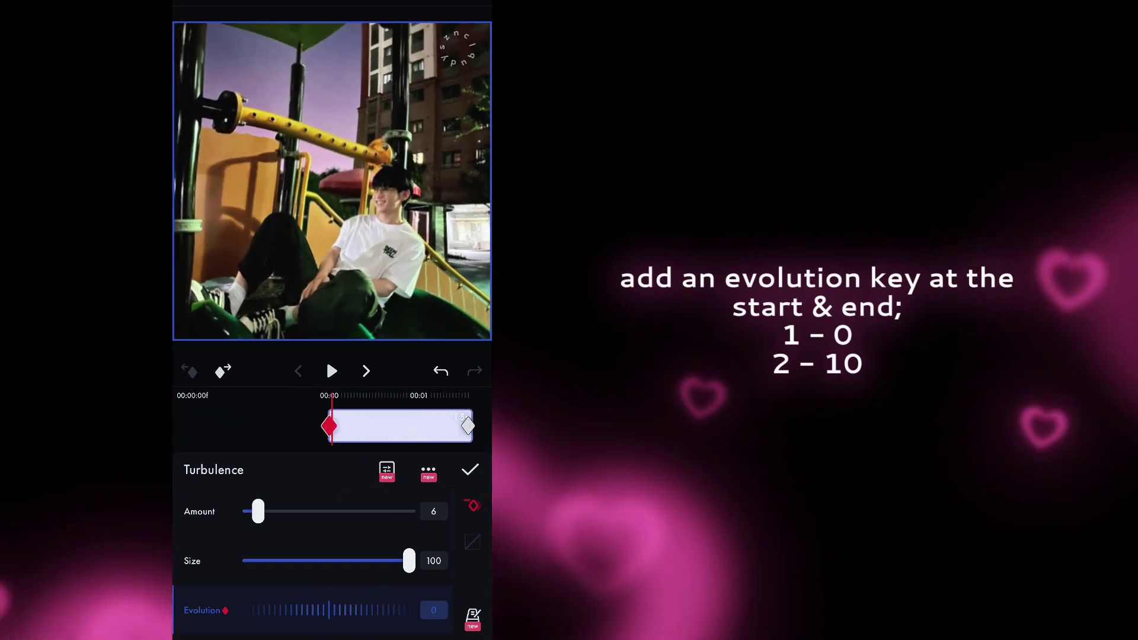
click(467, 473)
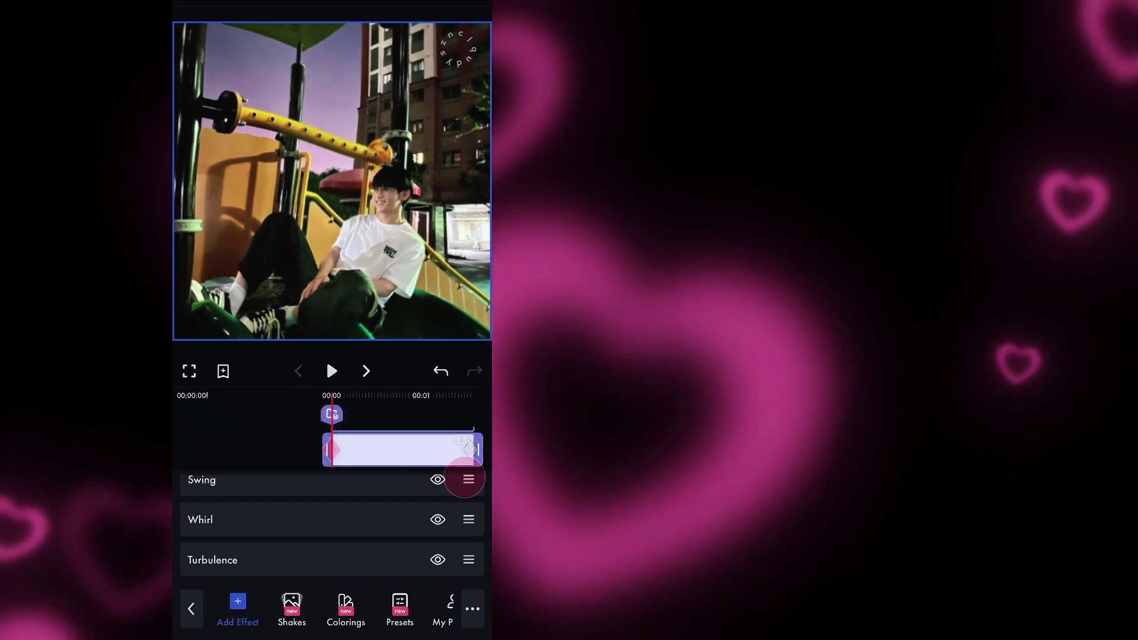
Keyframe the Transform Scale zoomed in at the clip start and 100 near mid-clip
click(332, 371)
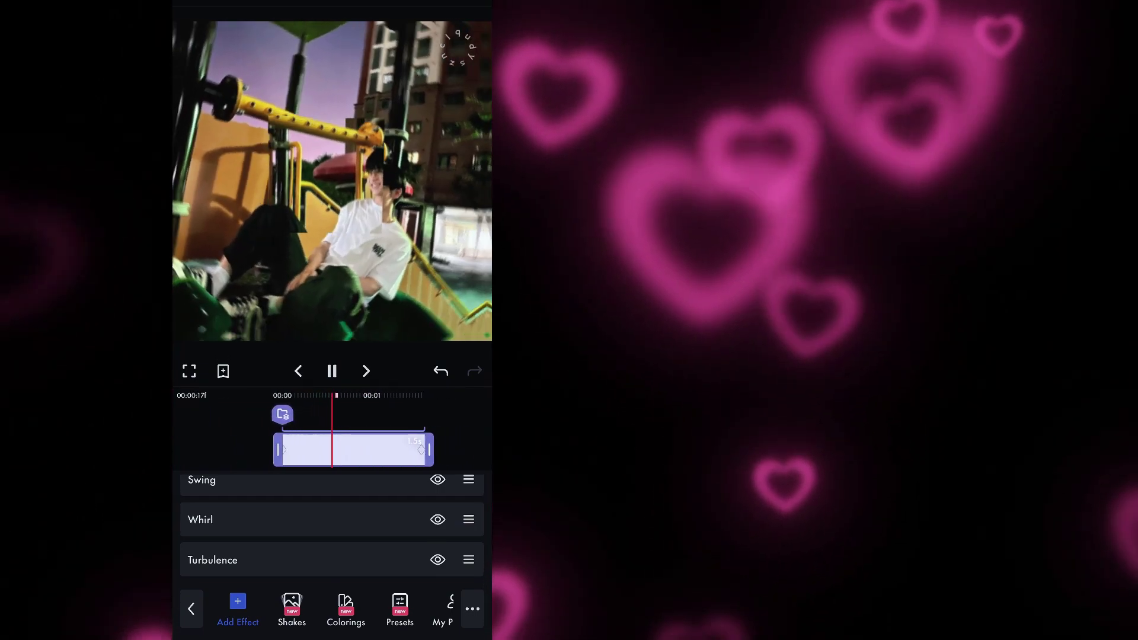
click(429, 419)
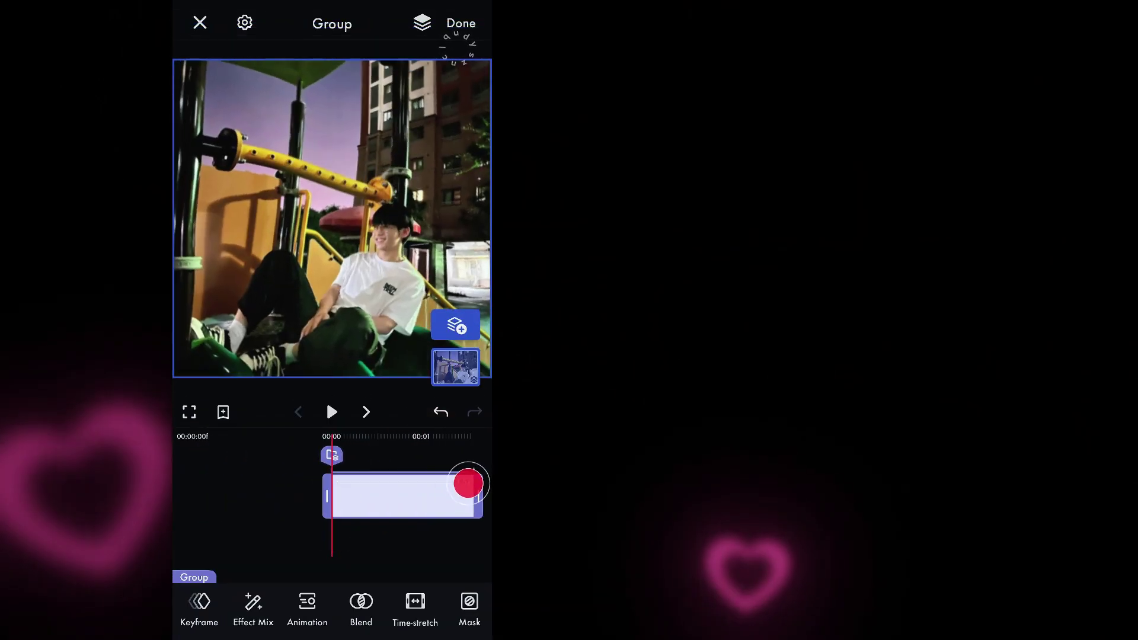
click(199, 619)
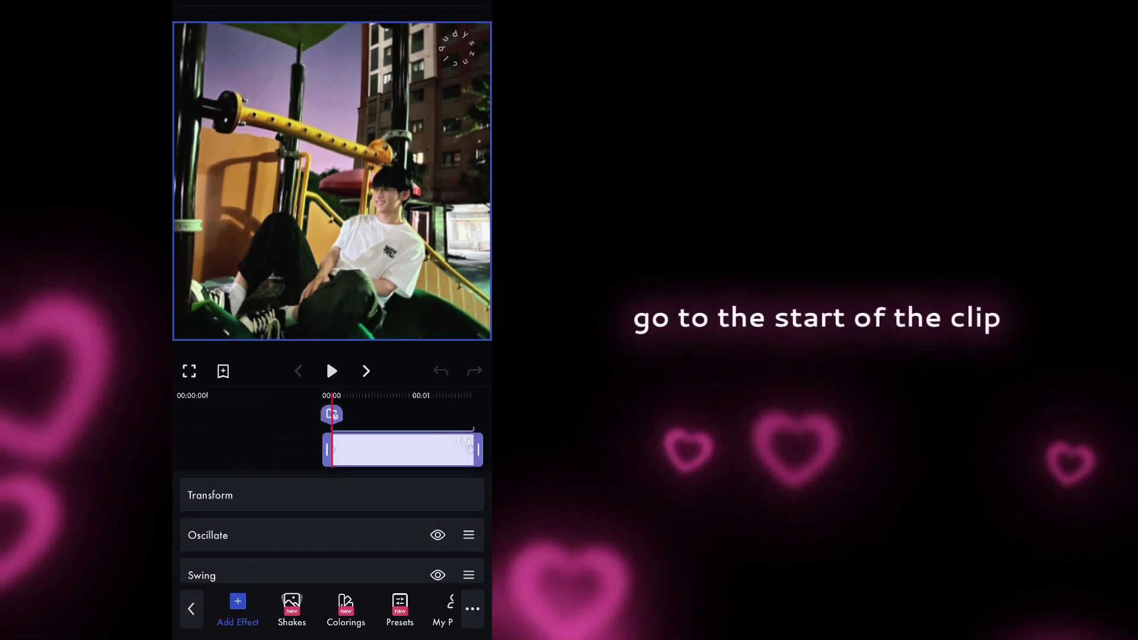
click(225, 487)
click(199, 560)
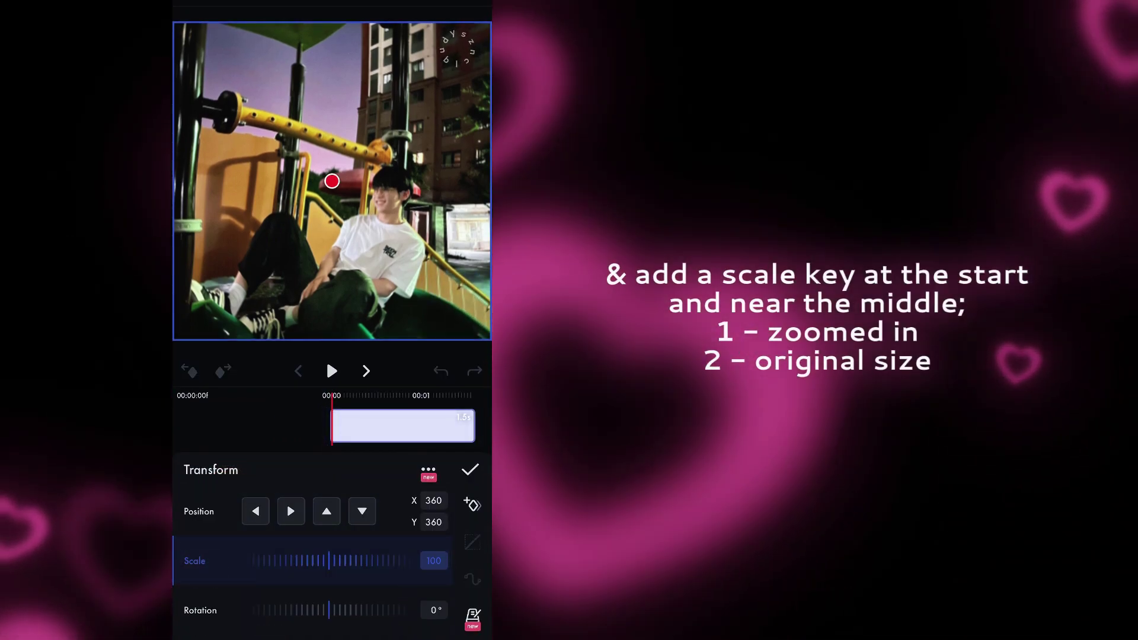
click(467, 506)
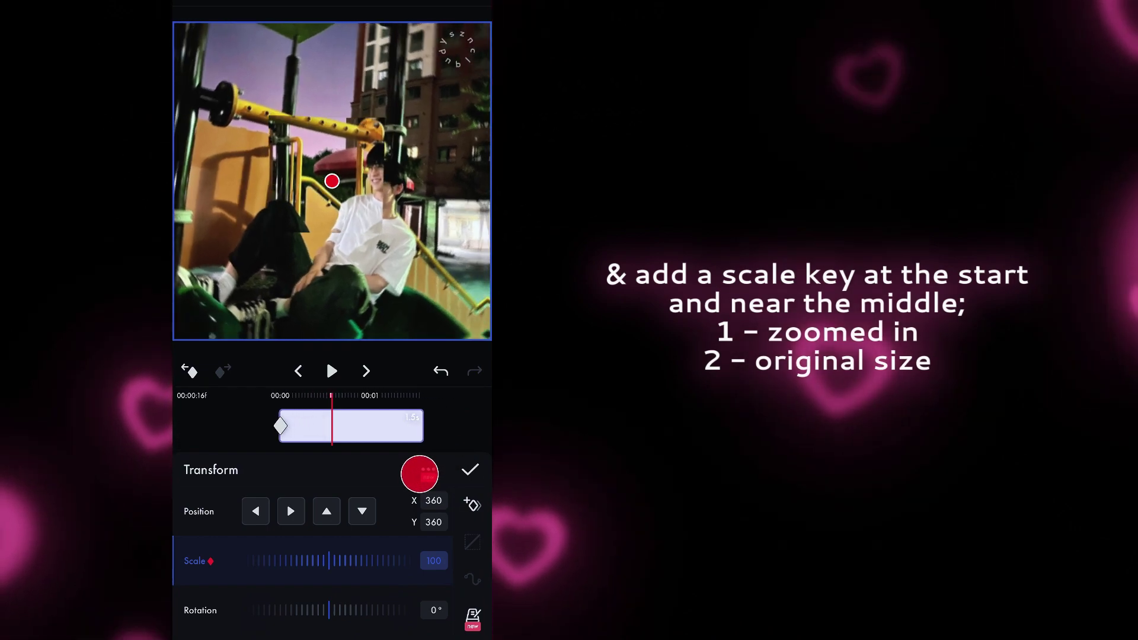
click(472, 505)
click(266, 425)
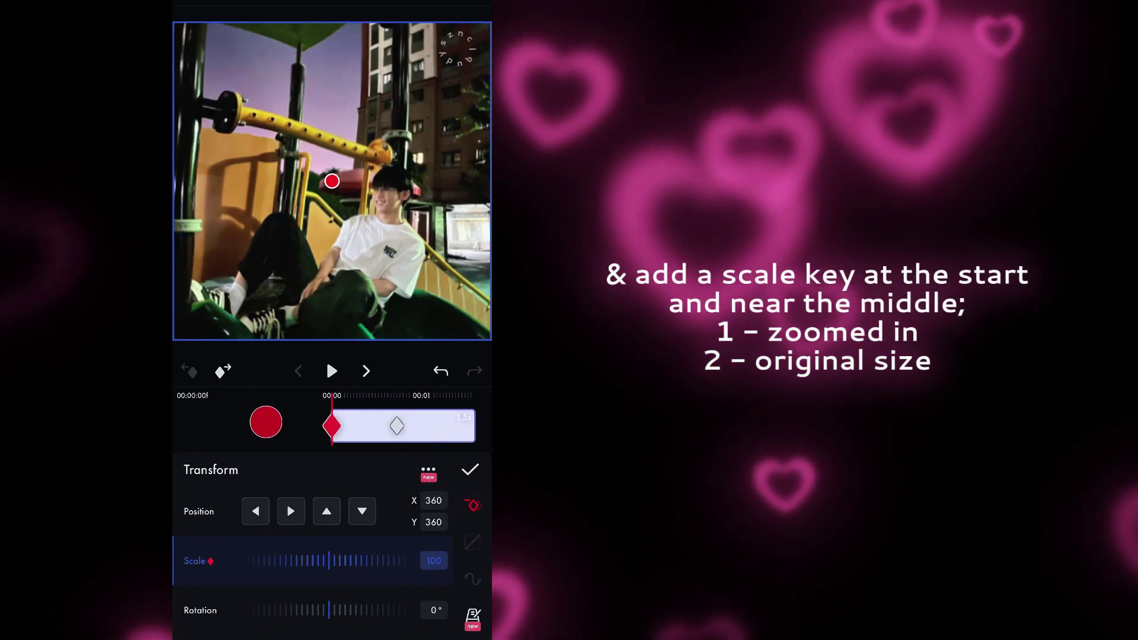
drag(356, 568, 309, 565)
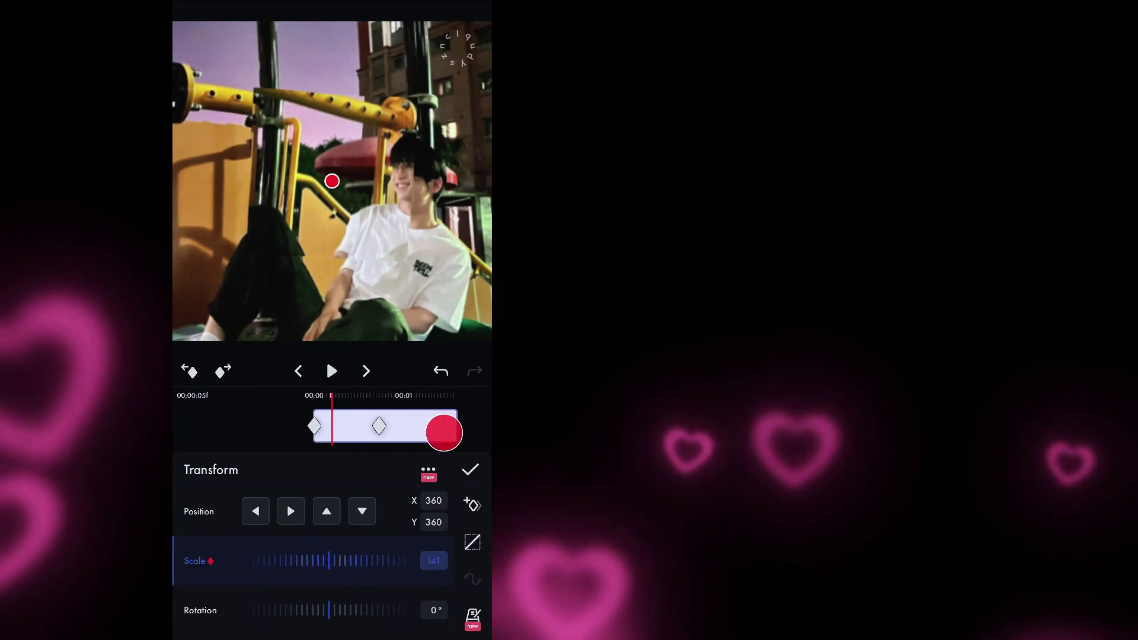
Paste the copied ease curve onto the zoom, mirror it to an ease-out, and confirm with Motion Blur 100
drag(445, 432, 439, 425)
click(472, 580)
click(437, 447)
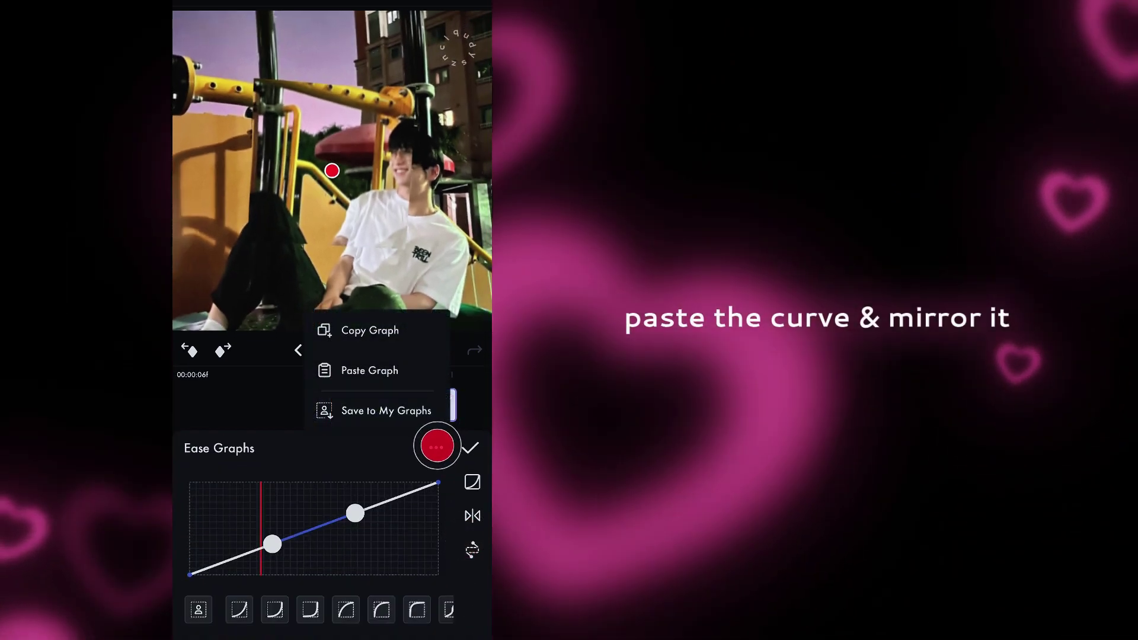
click(391, 368)
click(472, 516)
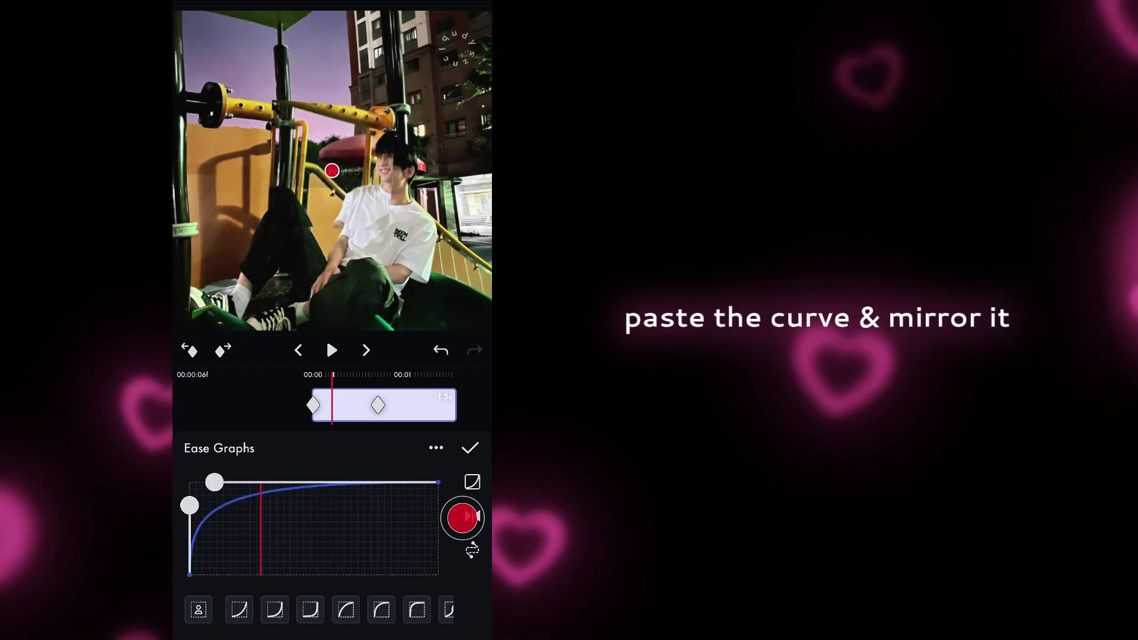
click(332, 350)
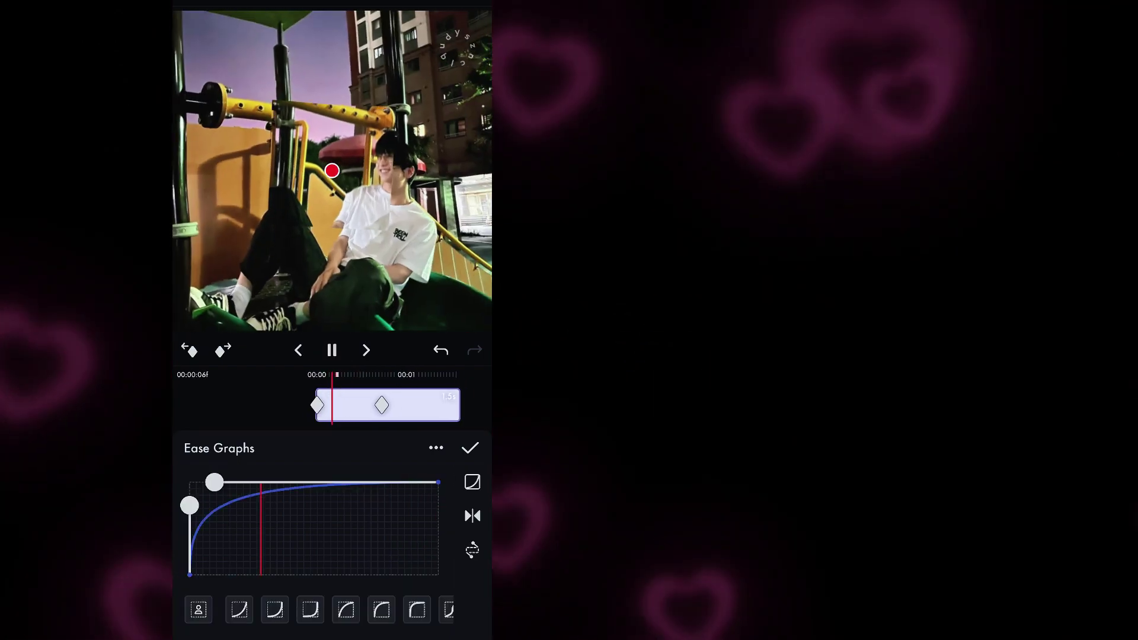
click(460, 399)
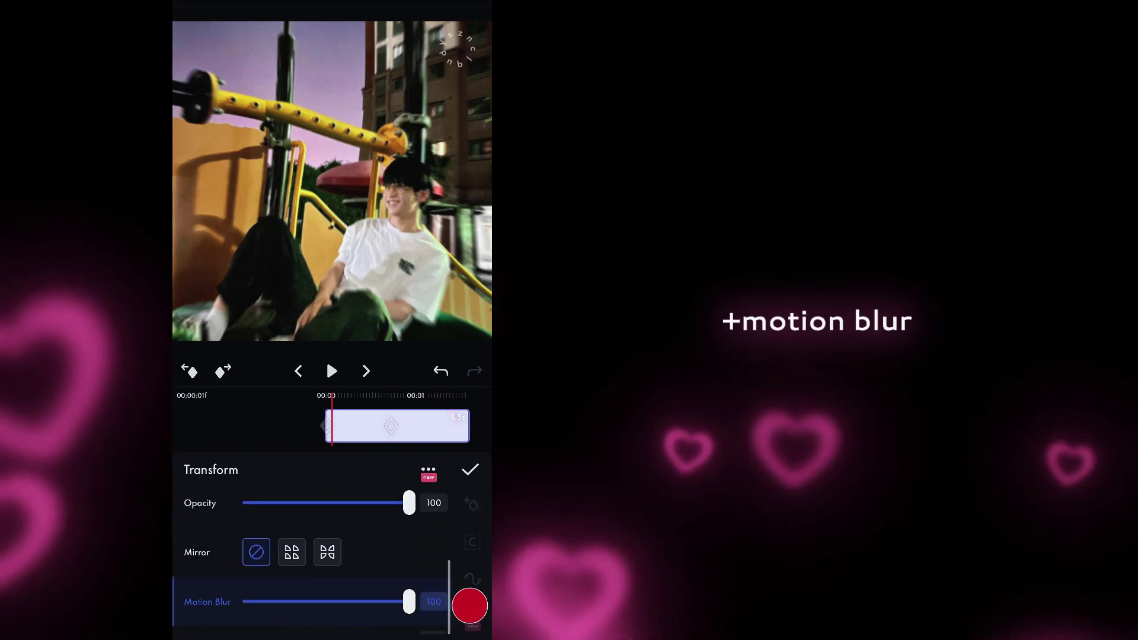
drag(475, 424, 409, 427)
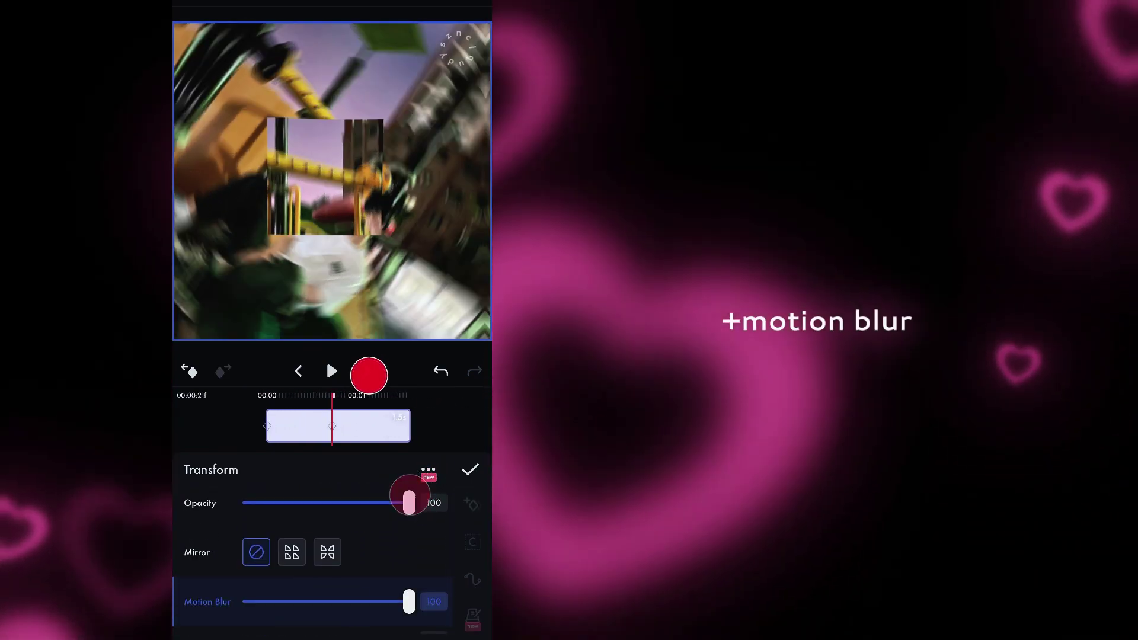
click(372, 371)
click(465, 464)
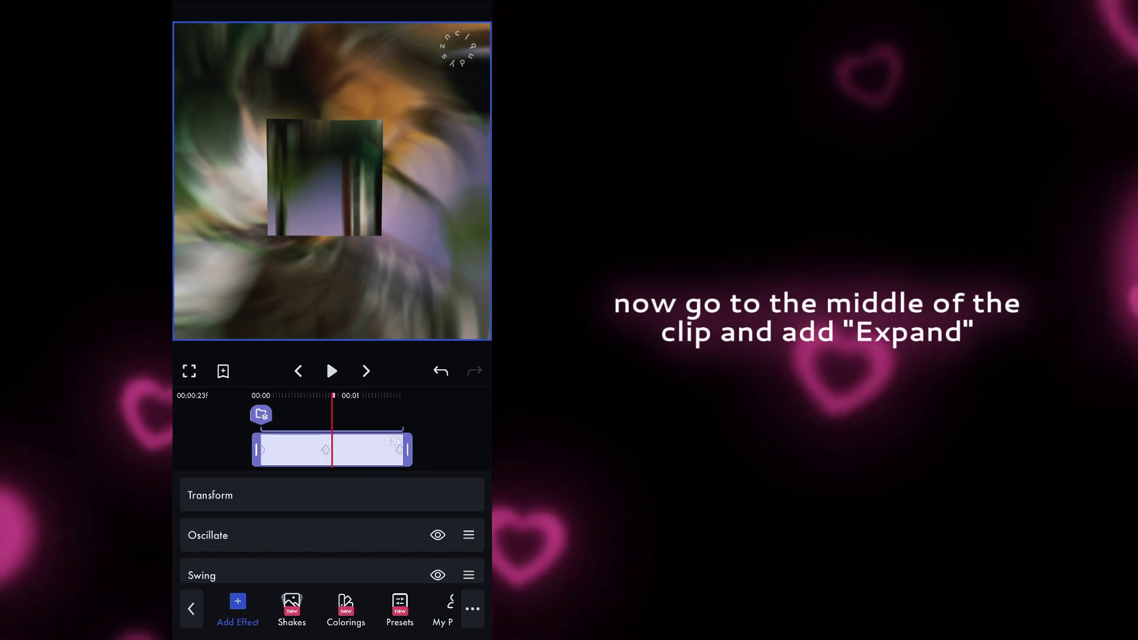
Search 'Exp' to add an Expand effect and set its Bend to -100 at the clip end
click(238, 608)
click(461, 85)
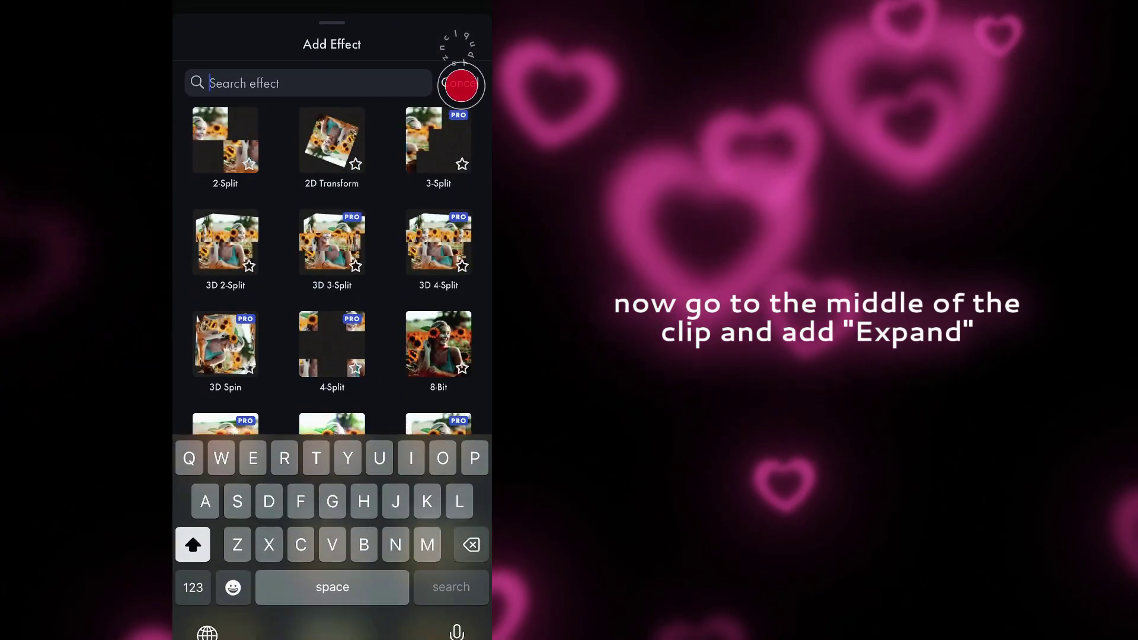
text(Exp)
click(352, 114)
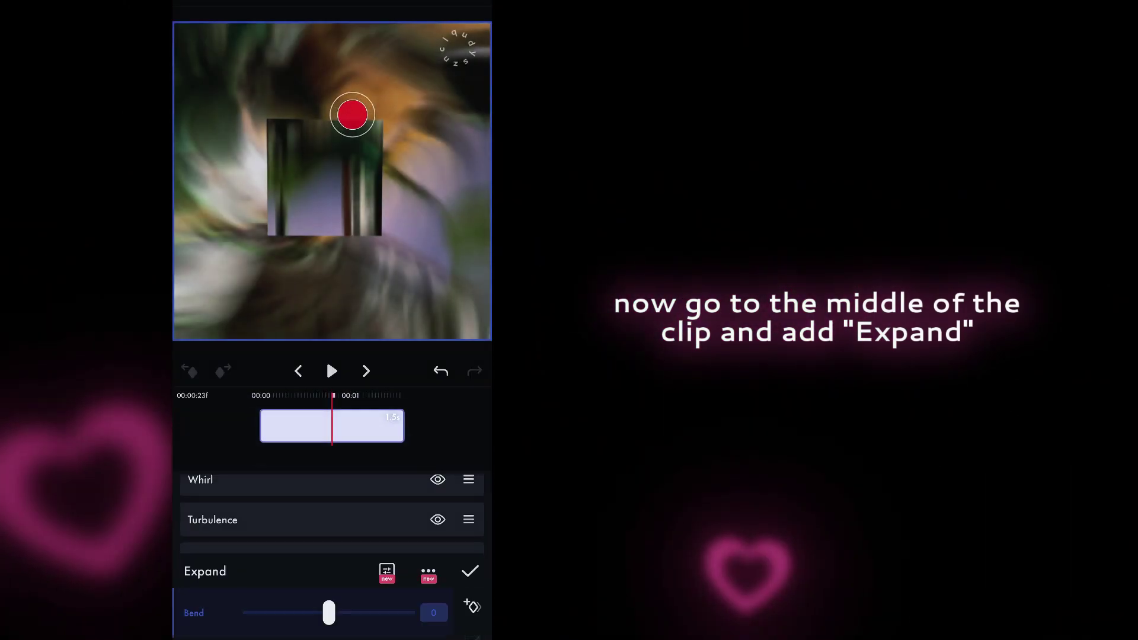
drag(469, 425, 335, 457)
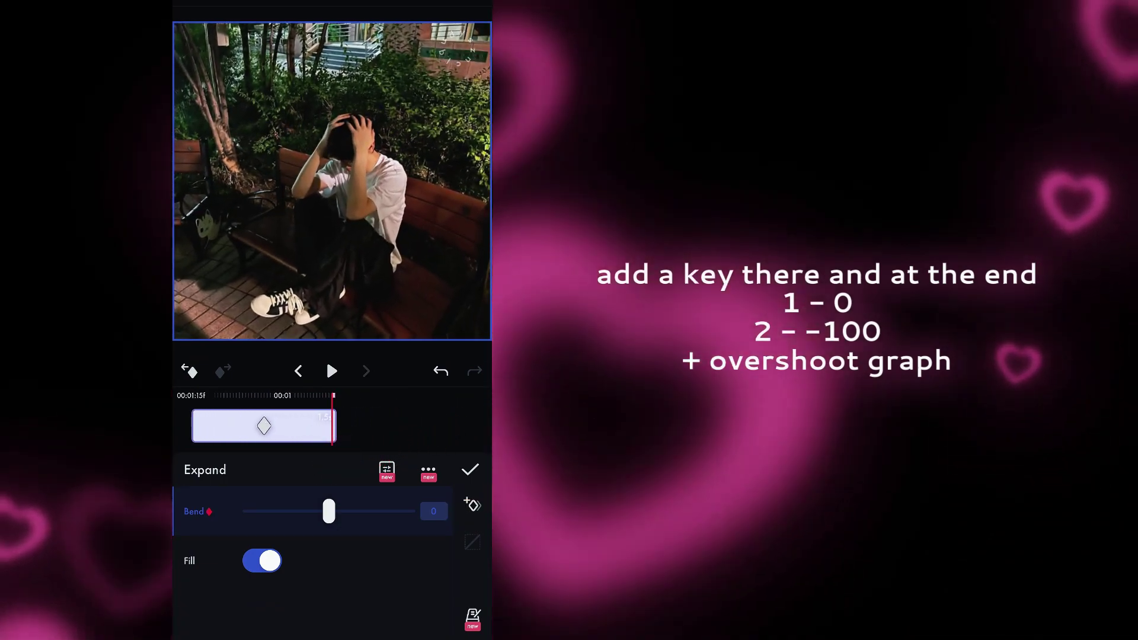
drag(329, 511, 204, 534)
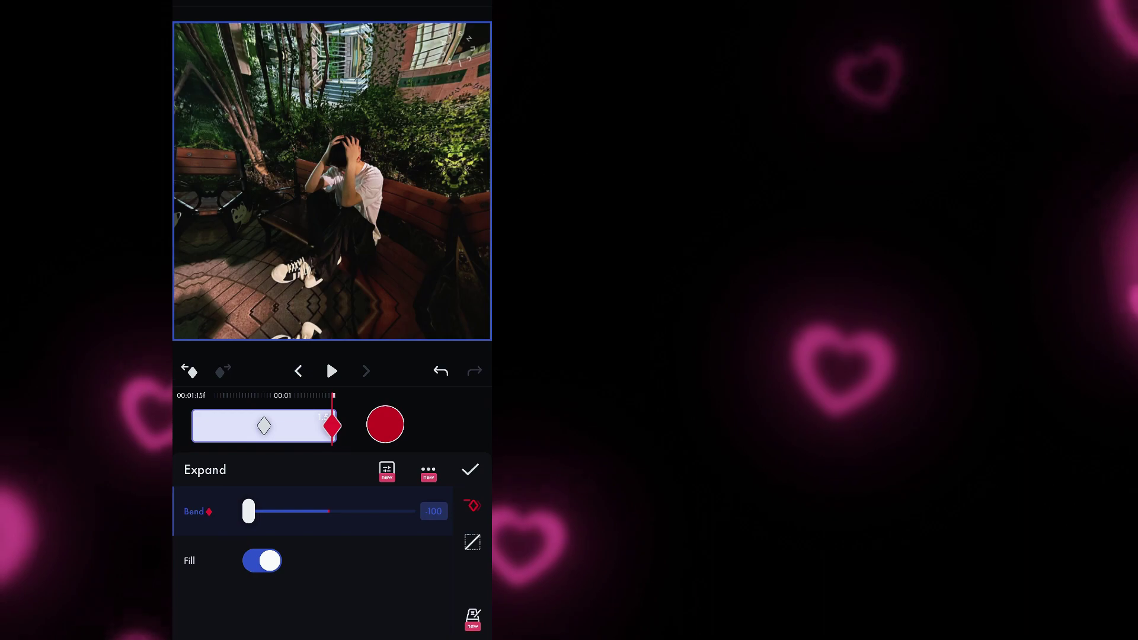
drag(267, 425, 291, 425)
Pull the Bend ease-curve handle down for an overshoot, checking it by scrubbing, and confirm
click(473, 542)
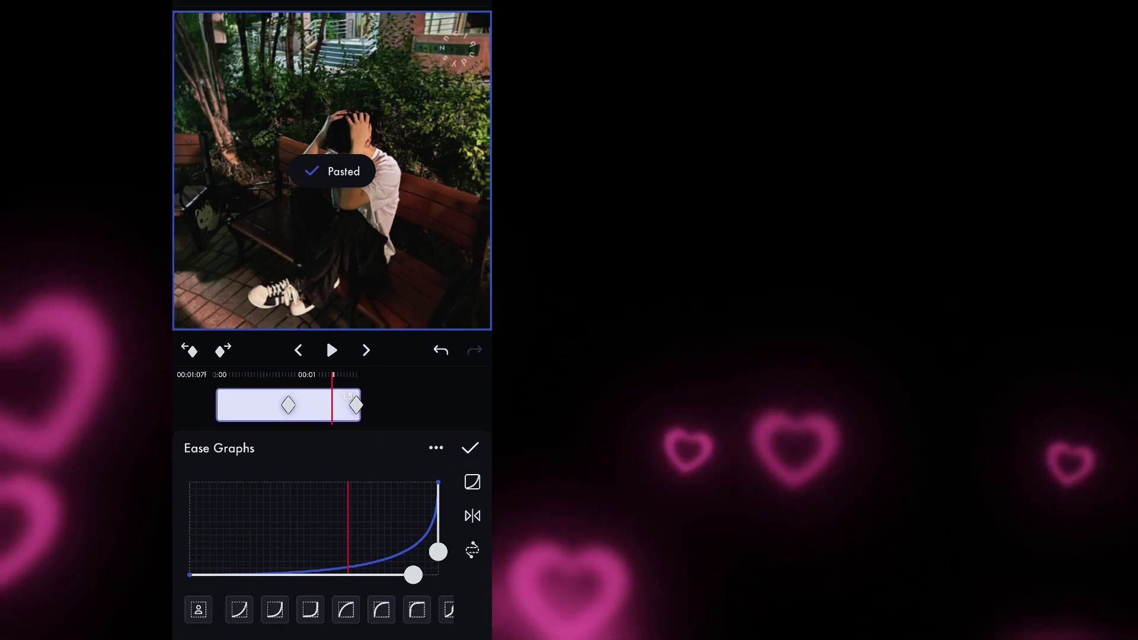
click(469, 545)
drag(411, 551, 413, 567)
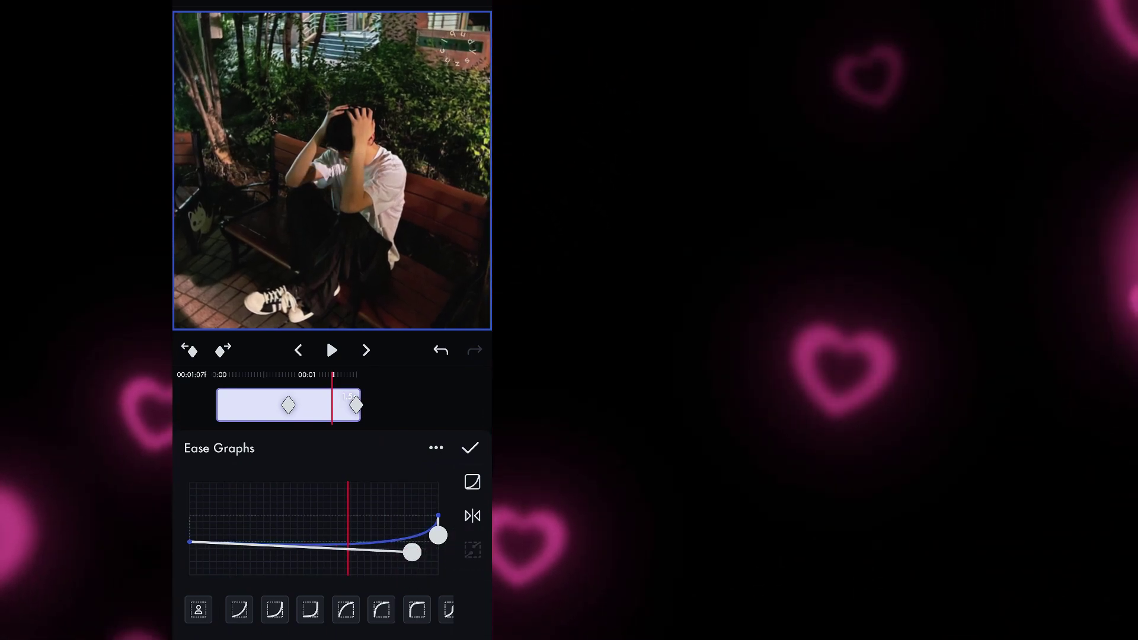
drag(396, 407, 404, 427)
click(414, 564)
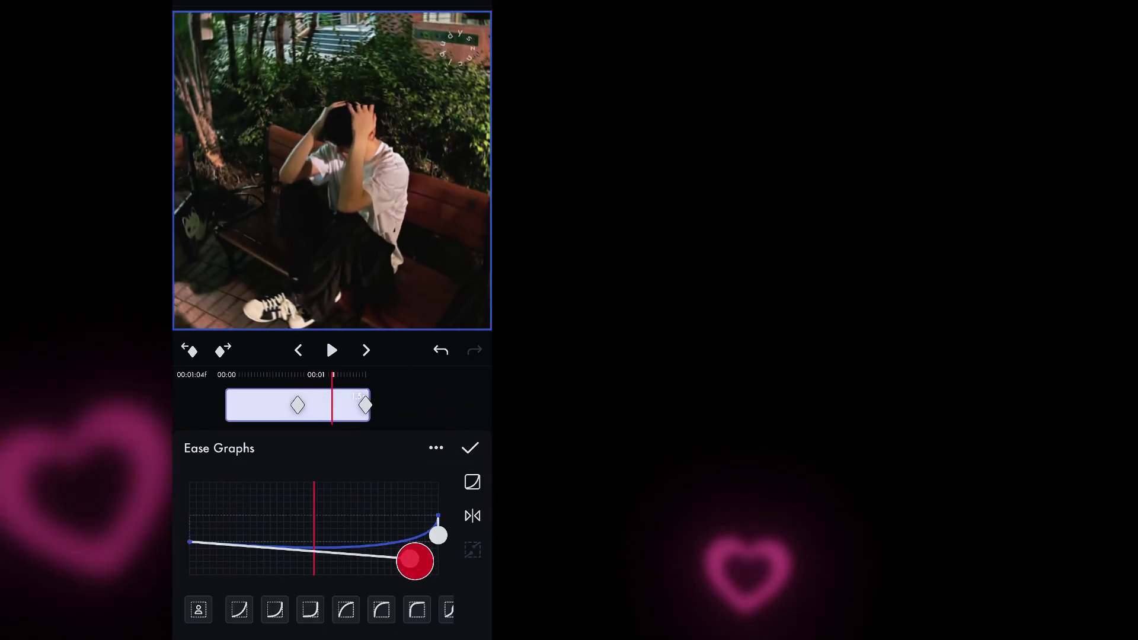
mouse_move(401, 408)
mouse_down()
mouse_move(404, 443)
mouse_move(393, 444)
mouse_up()
click(411, 561)
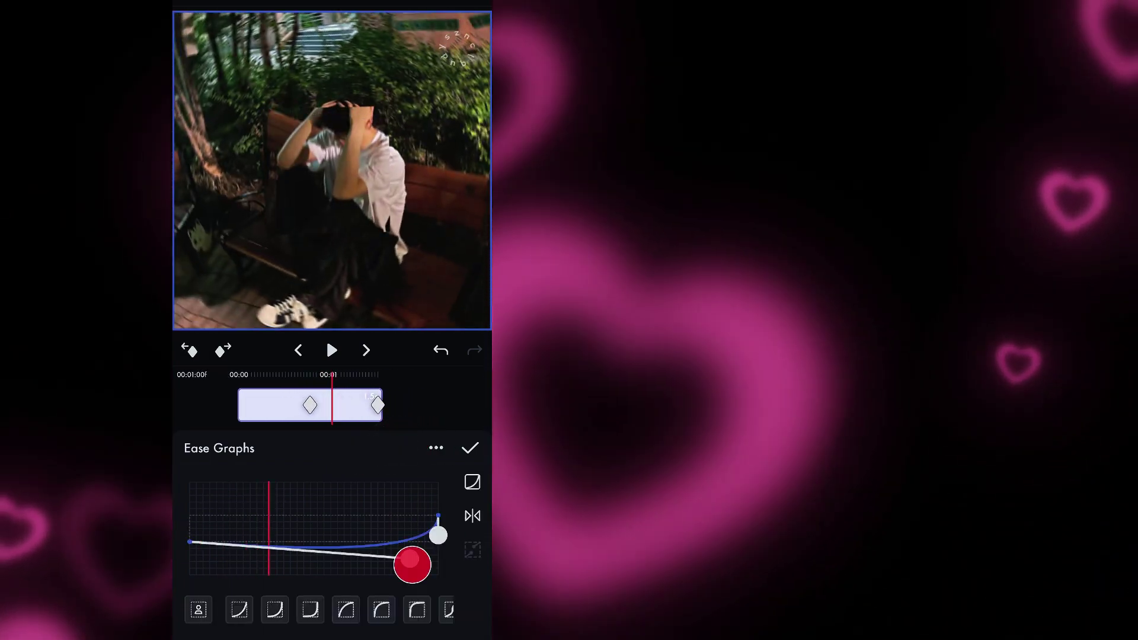
drag(412, 565, 409, 572)
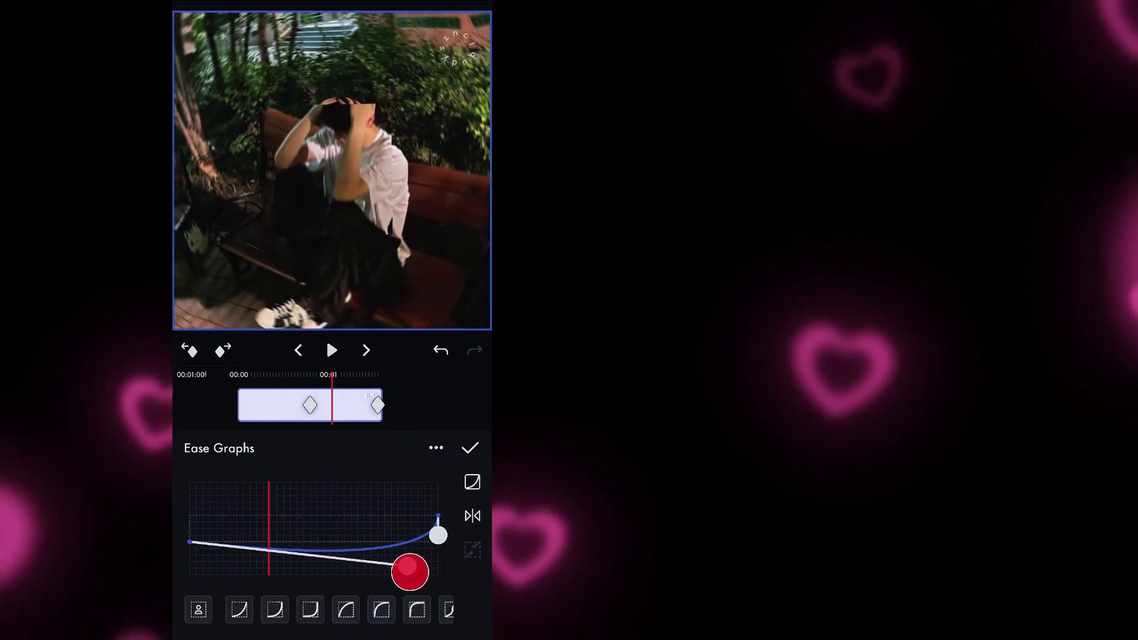
click(470, 448)
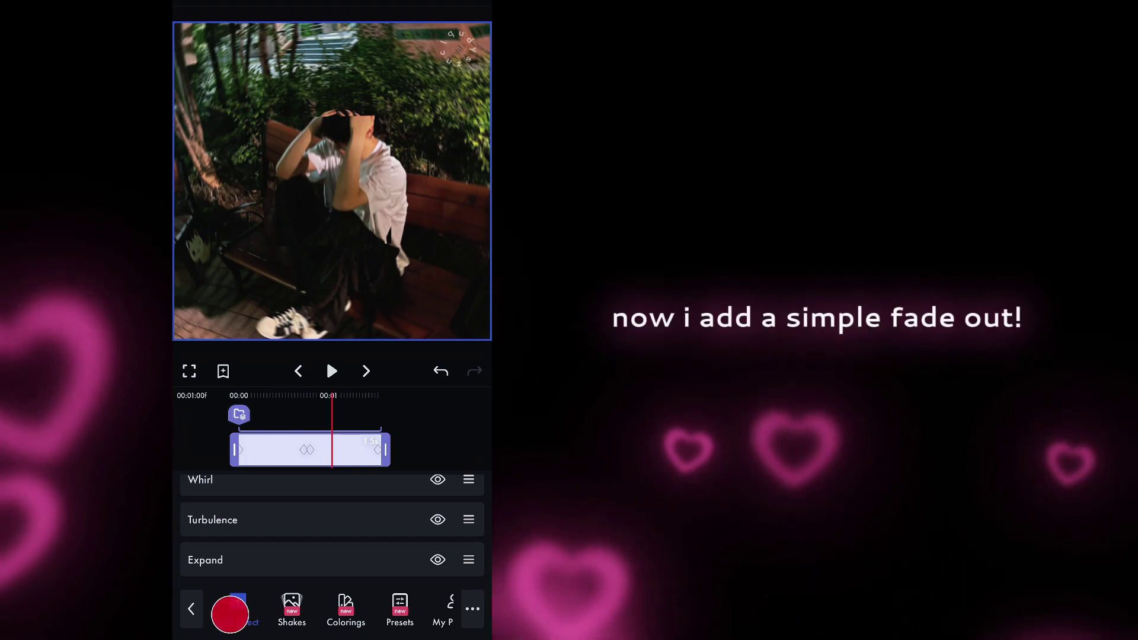
Add a black (000000) Color Overlay, Opacity nearly 0 at mid-clip and 55 at the end
click(230, 615)
click(216, 268)
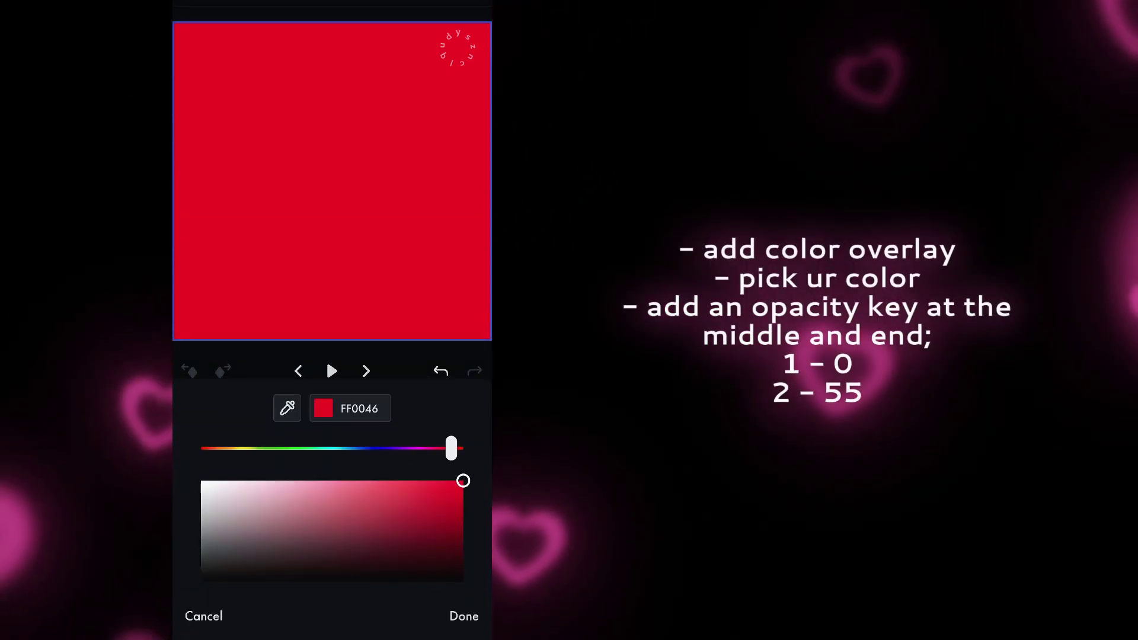
click(467, 591)
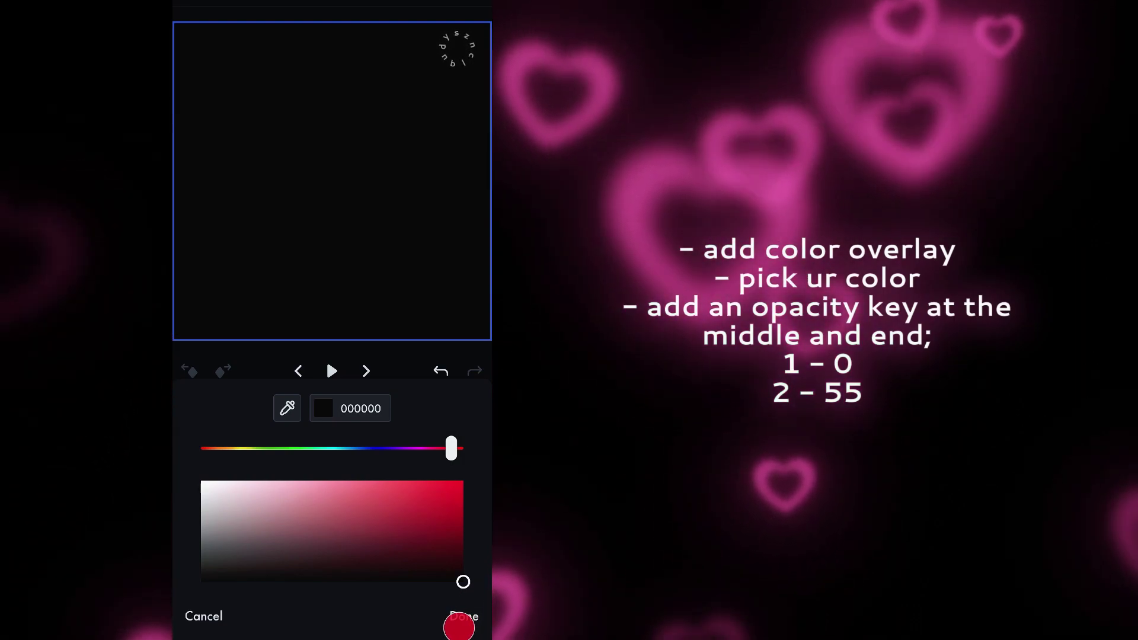
click(469, 615)
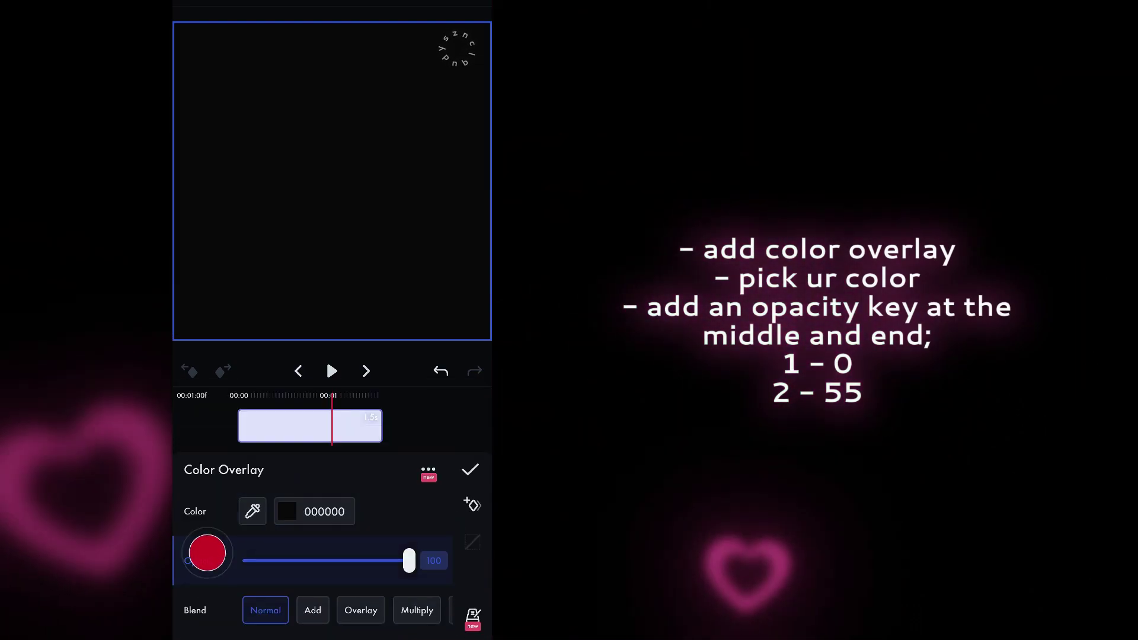
drag(416, 563, 252, 572)
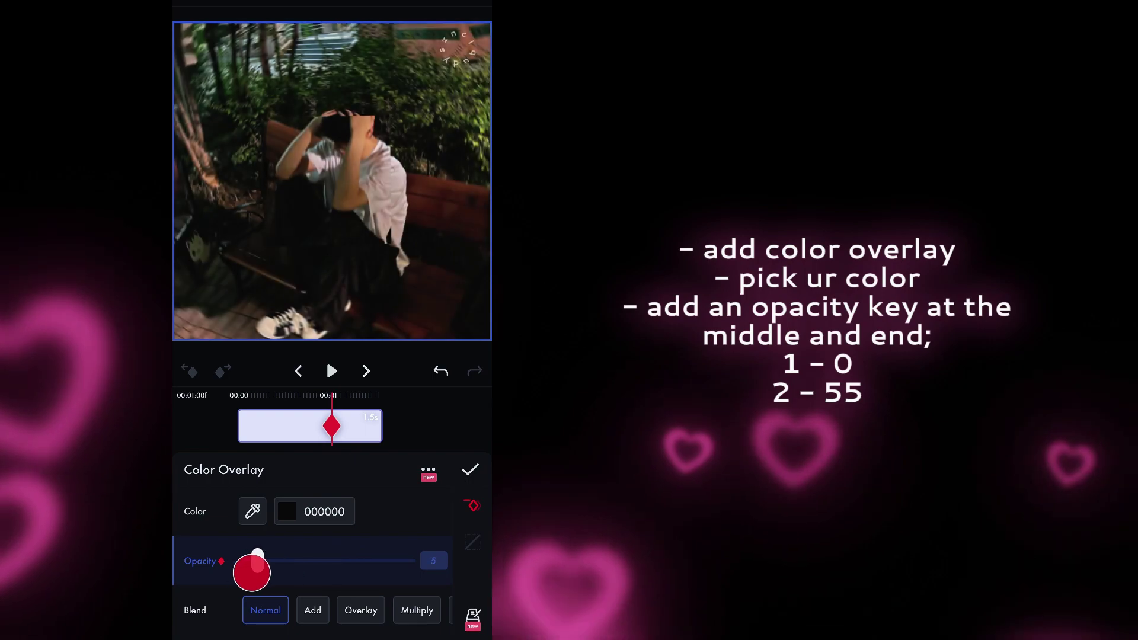
drag(436, 431, 342, 436)
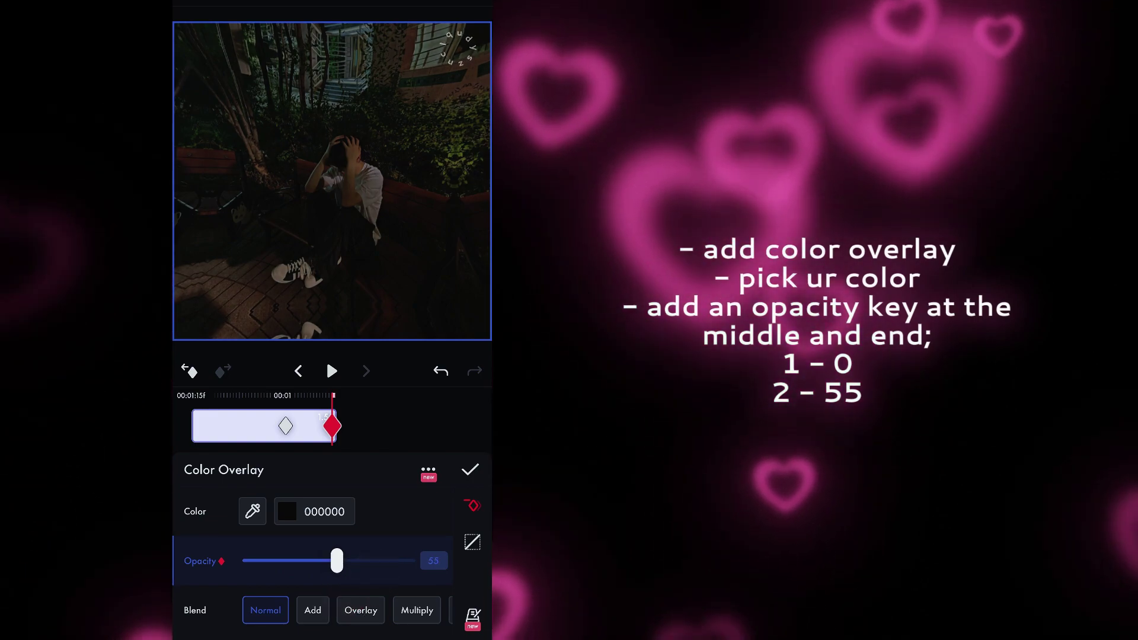
drag(420, 440, 442, 444)
Steepen the opacity ease curve so the fade ramps up sharply at the end
click(467, 547)
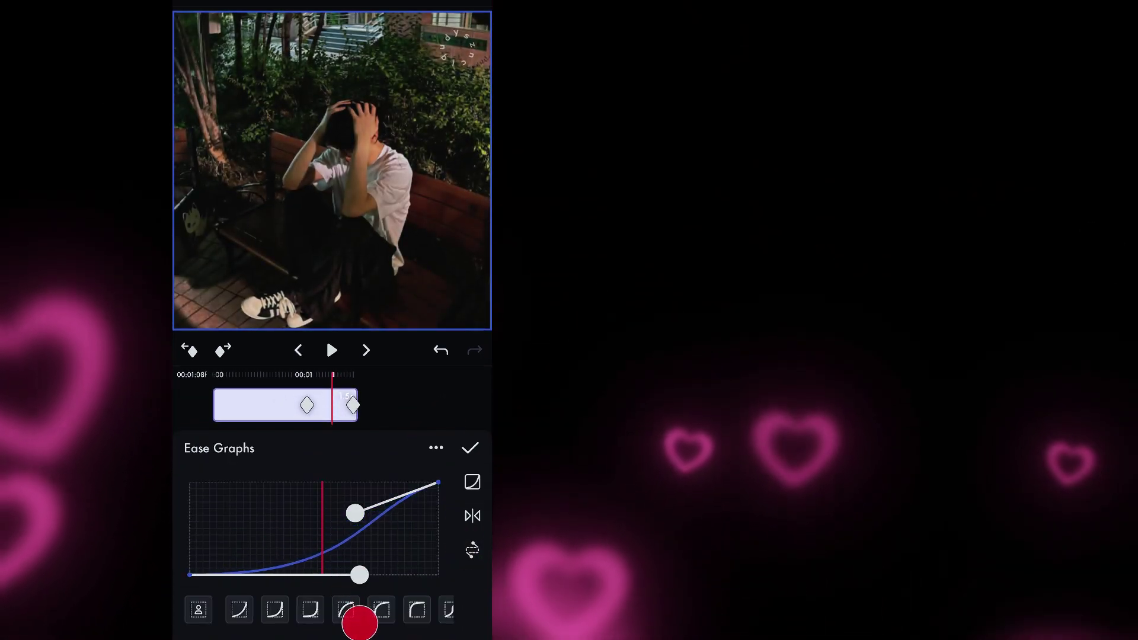
drag(424, 529, 438, 530)
drag(359, 575, 384, 575)
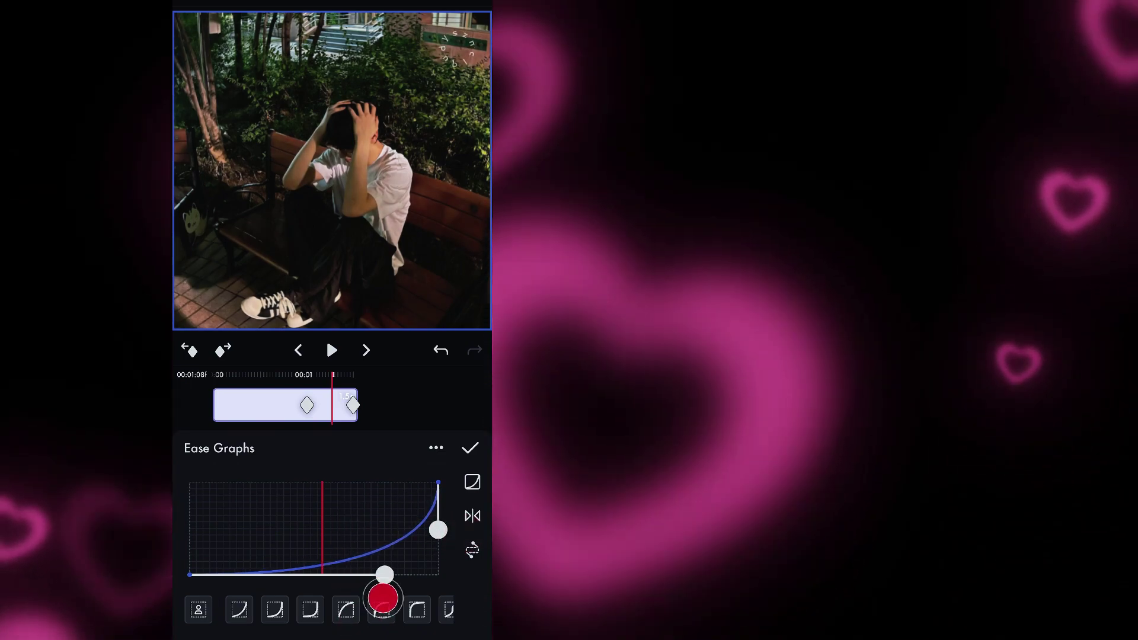
drag(472, 408, 456, 408)
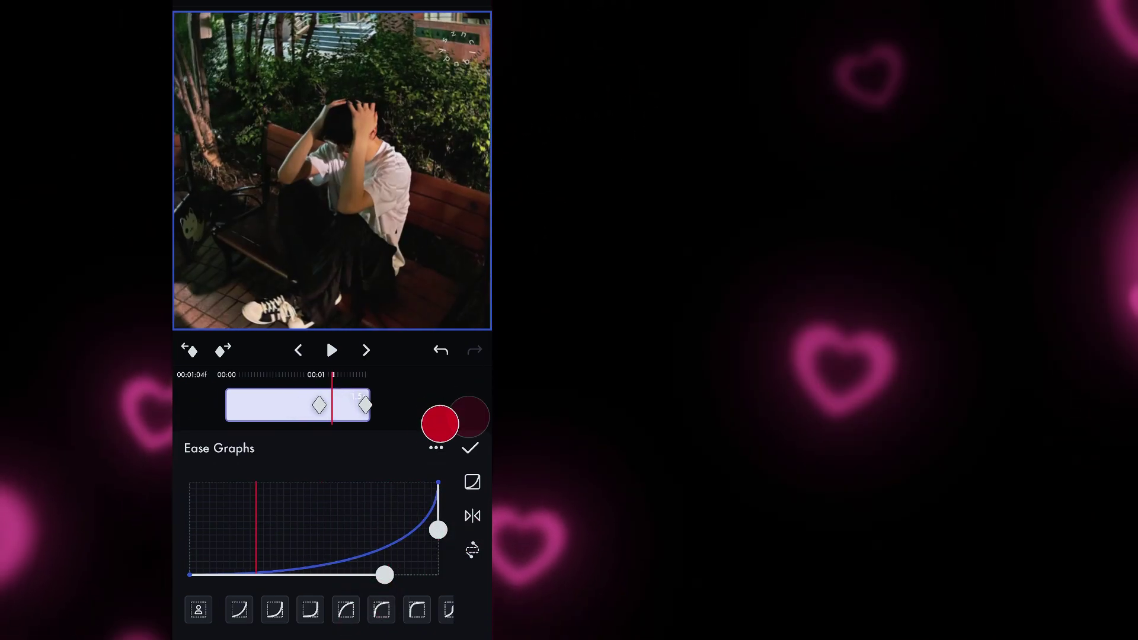
click(470, 447)
Close the Color Overlay settings
click(470, 470)
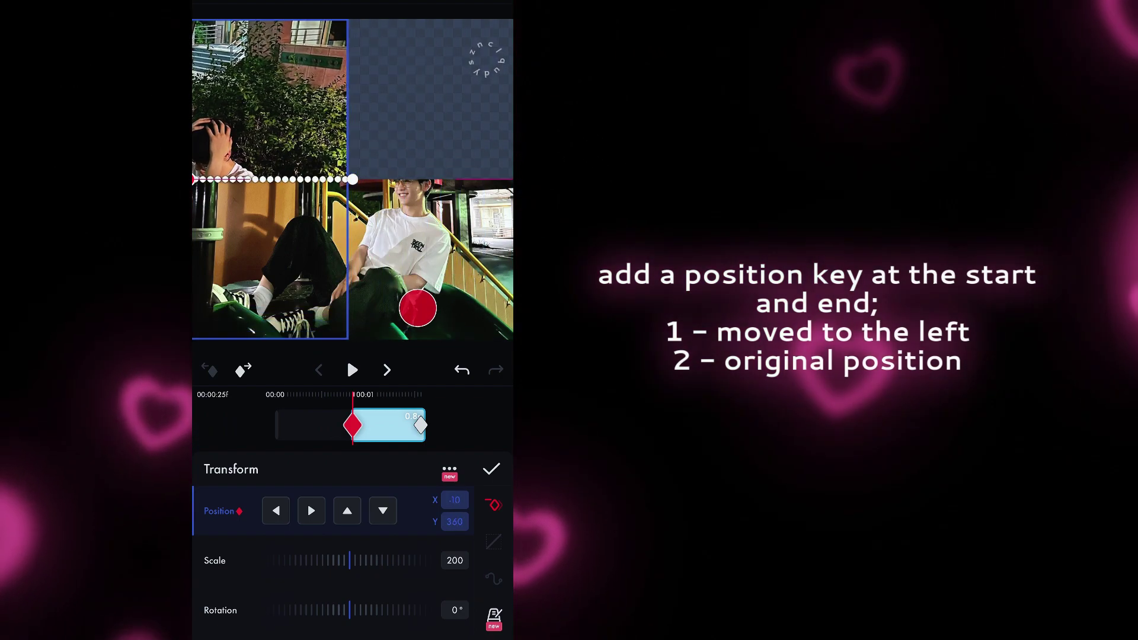
Ease the slide between the position keys to start fast and settle slowly, preview it, and set Motion Blur to 100
drag(453, 425, 439, 425)
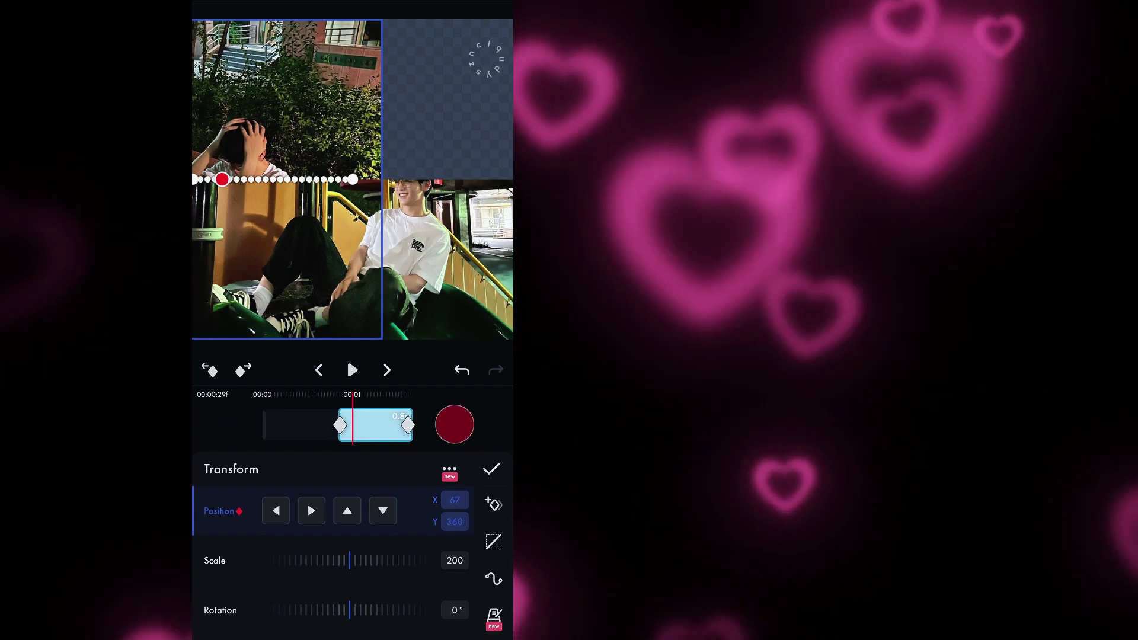
click(491, 540)
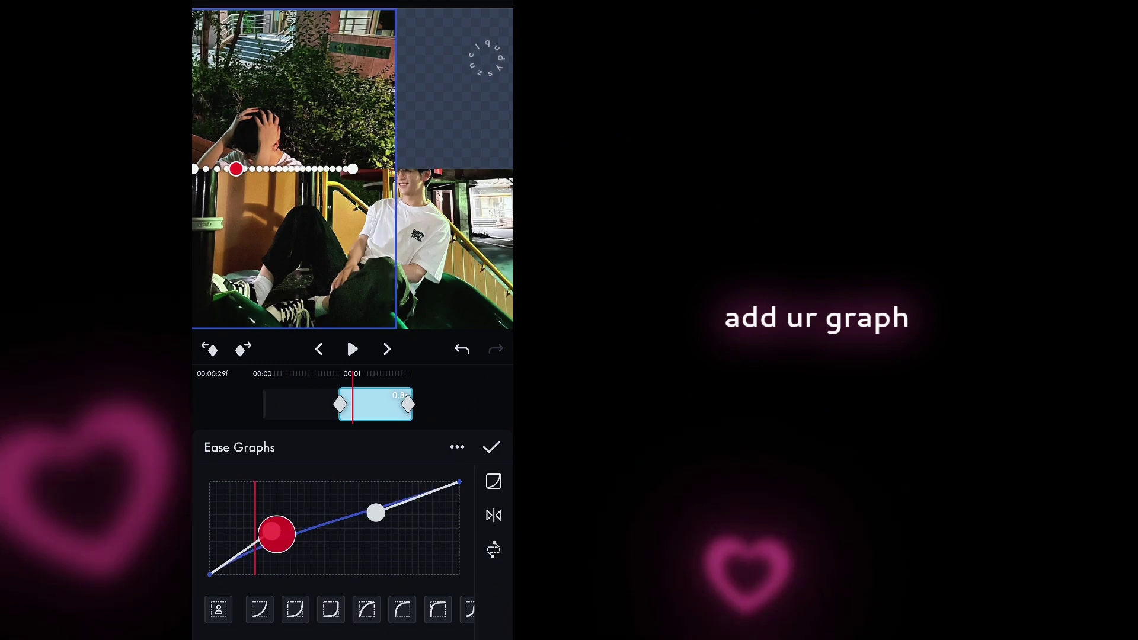
drag(264, 424, 223, 394)
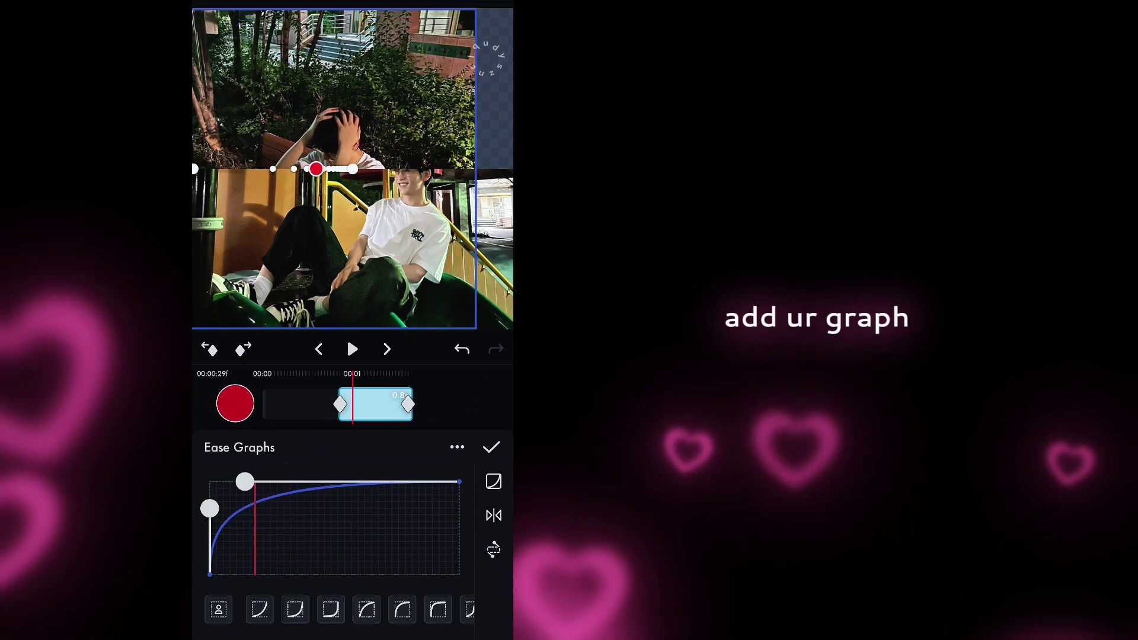
click(453, 401)
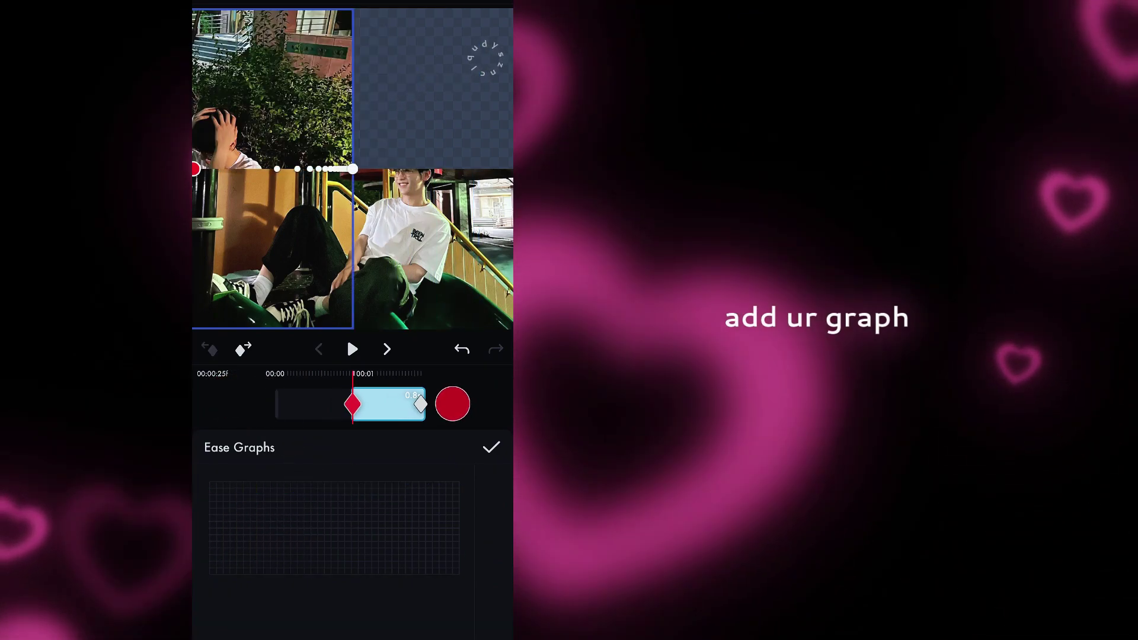
click(350, 349)
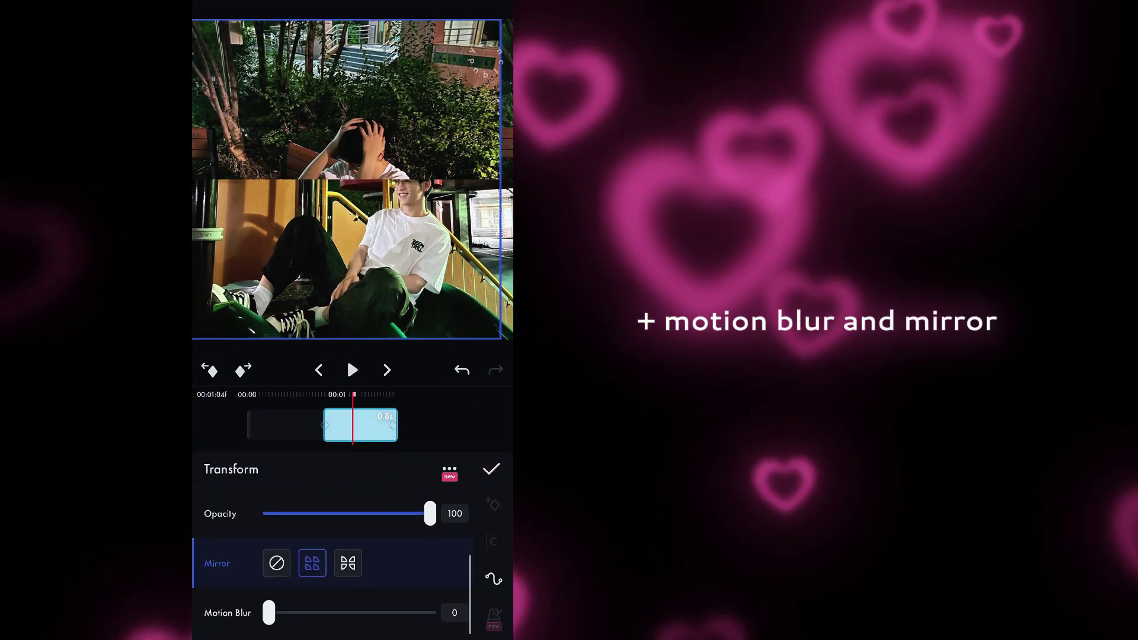
drag(269, 613, 495, 609)
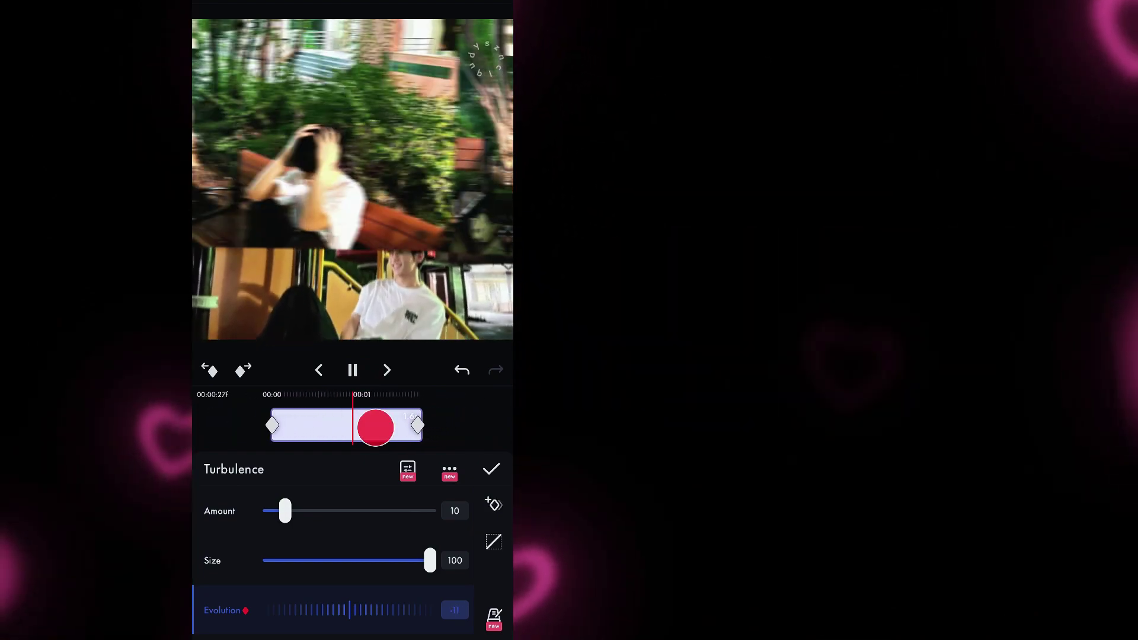
Scrub back toward the clip start and close the Turbulence settings
drag(376, 427, 480, 437)
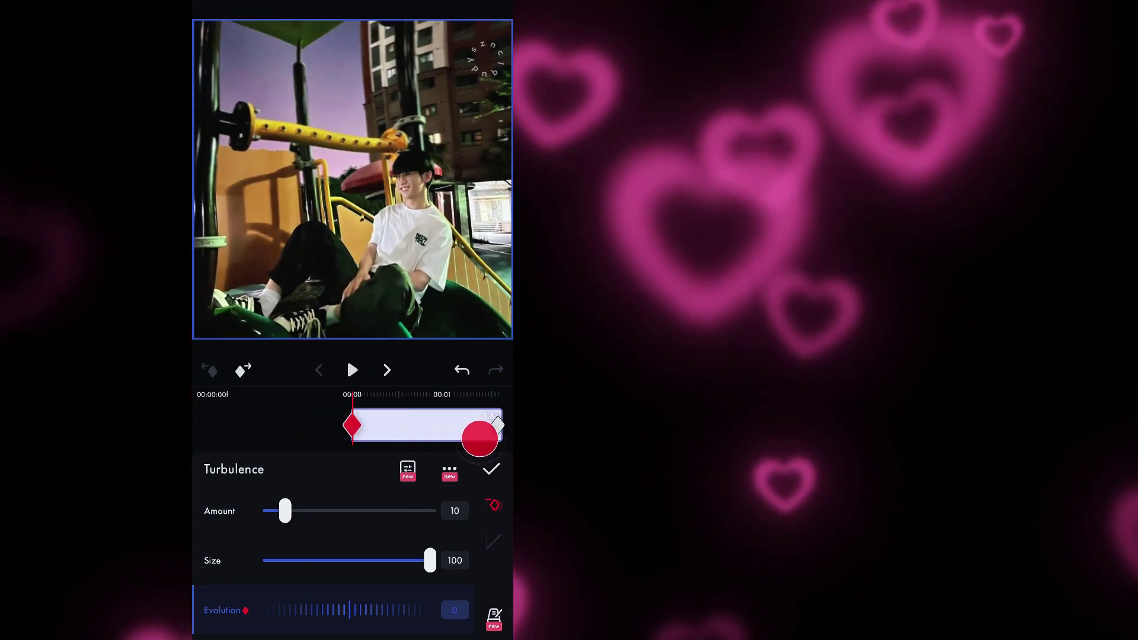
click(492, 469)
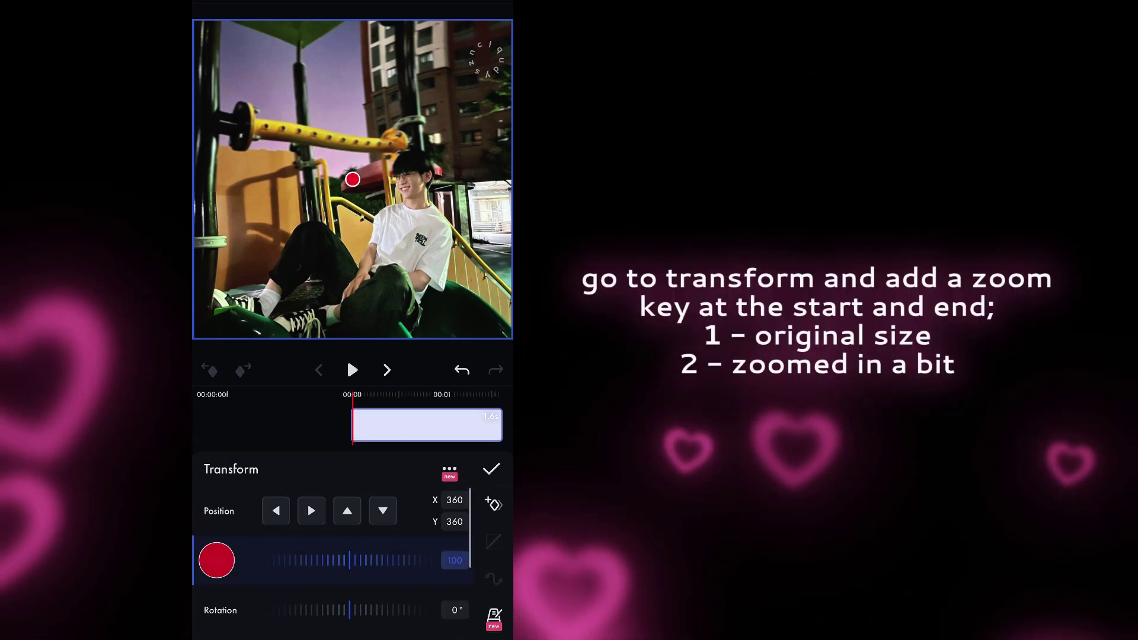
Key the clip's Scale at 100 at the start and about 118 at the end
click(493, 504)
drag(492, 425, 341, 455)
drag(386, 566, 294, 575)
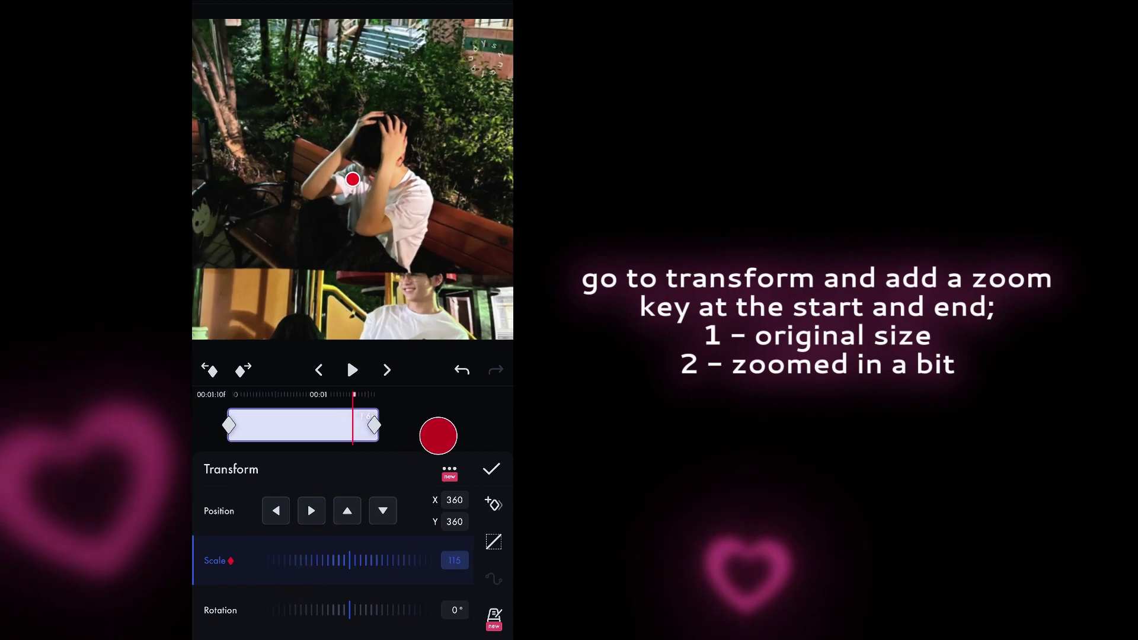
click(493, 541)
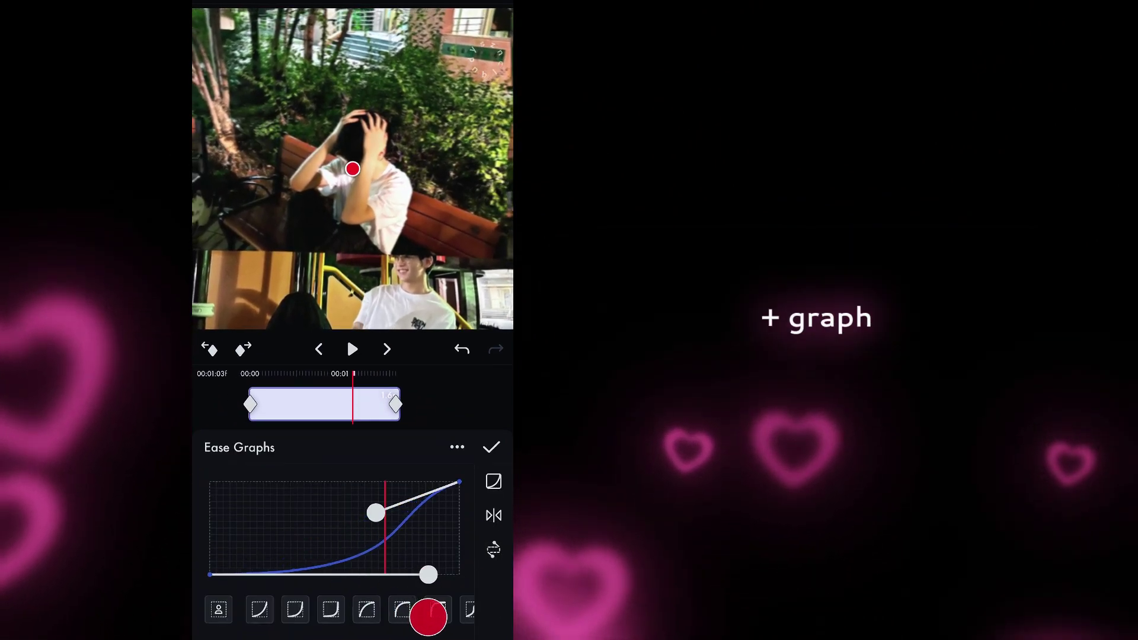
Shape the zoom ease into a steep S-curve and preview it from the first keyframe
drag(434, 619, 415, 605)
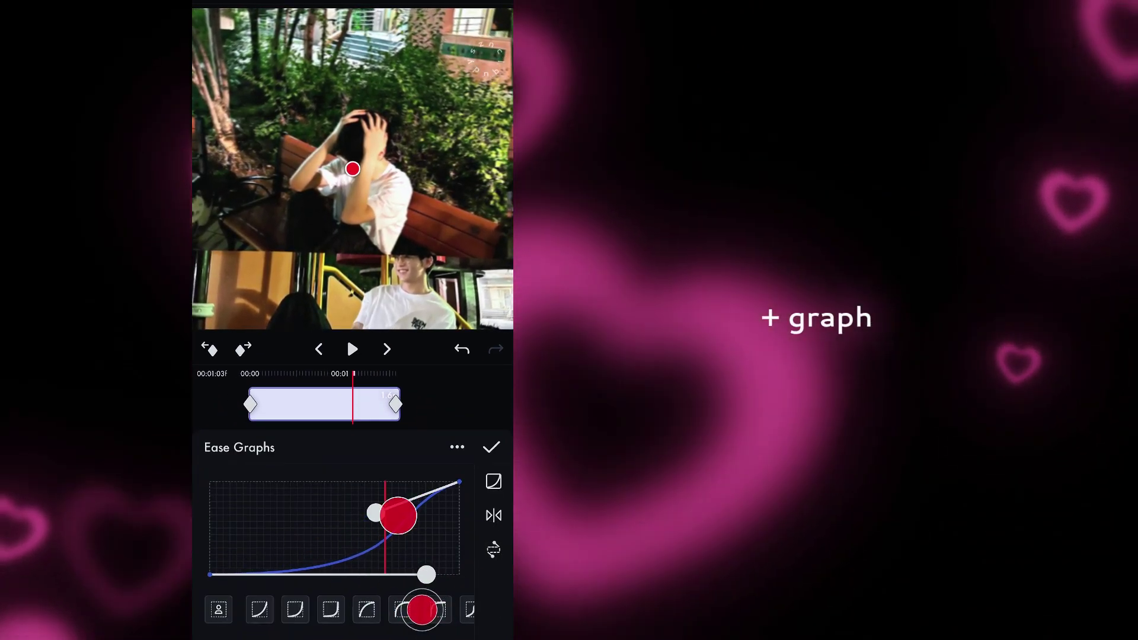
drag(325, 464, 282, 478)
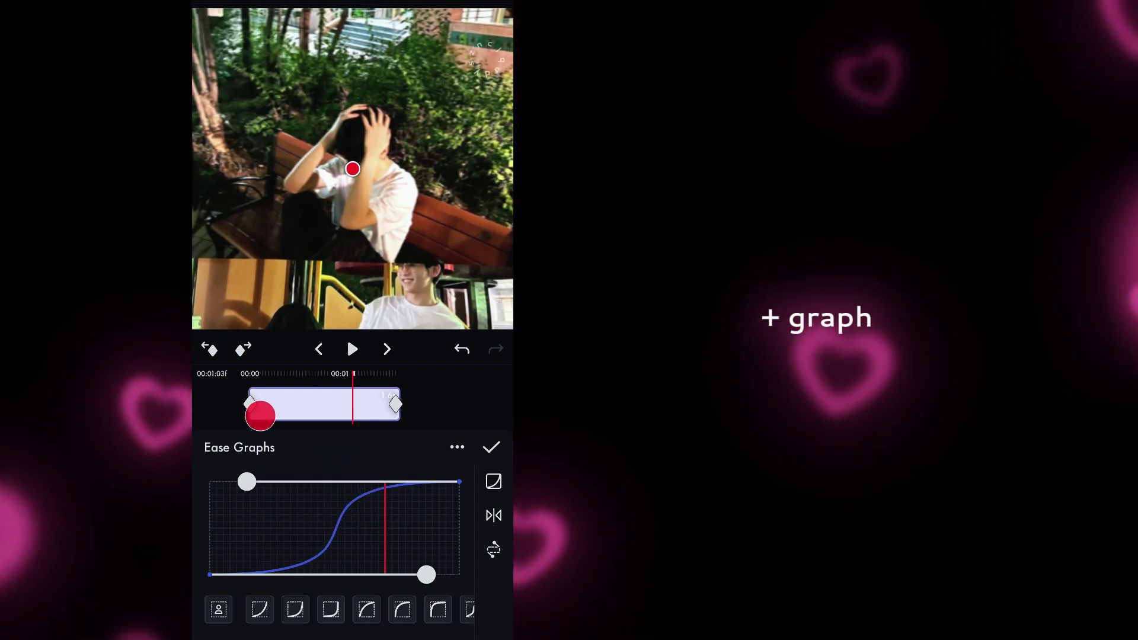
click(260, 415)
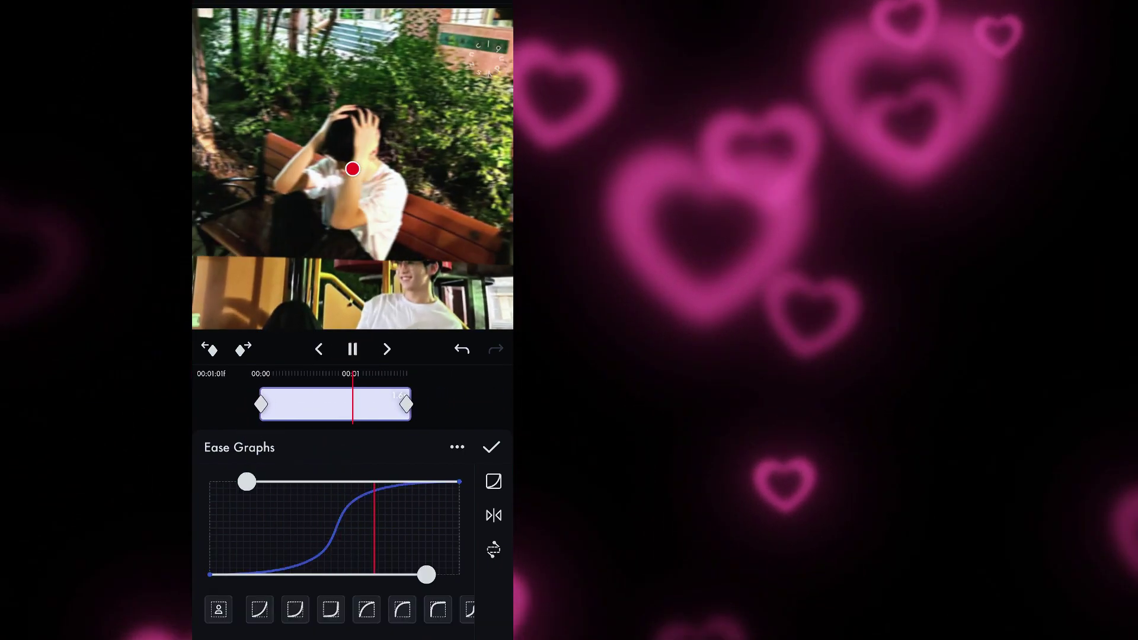
click(352, 349)
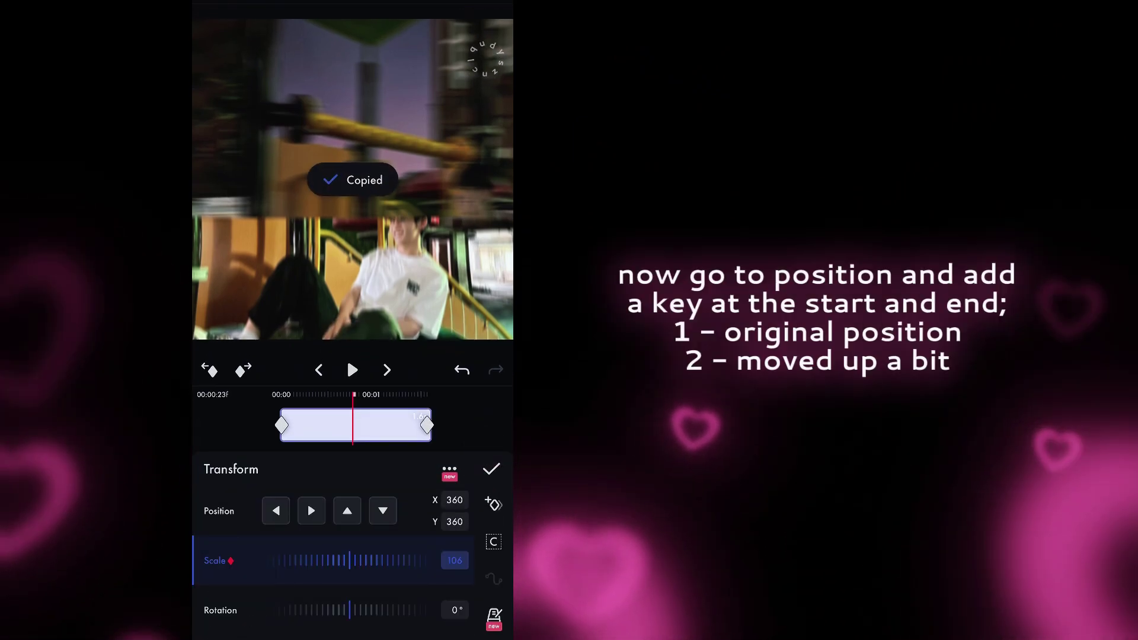
drag(349, 432, 434, 434)
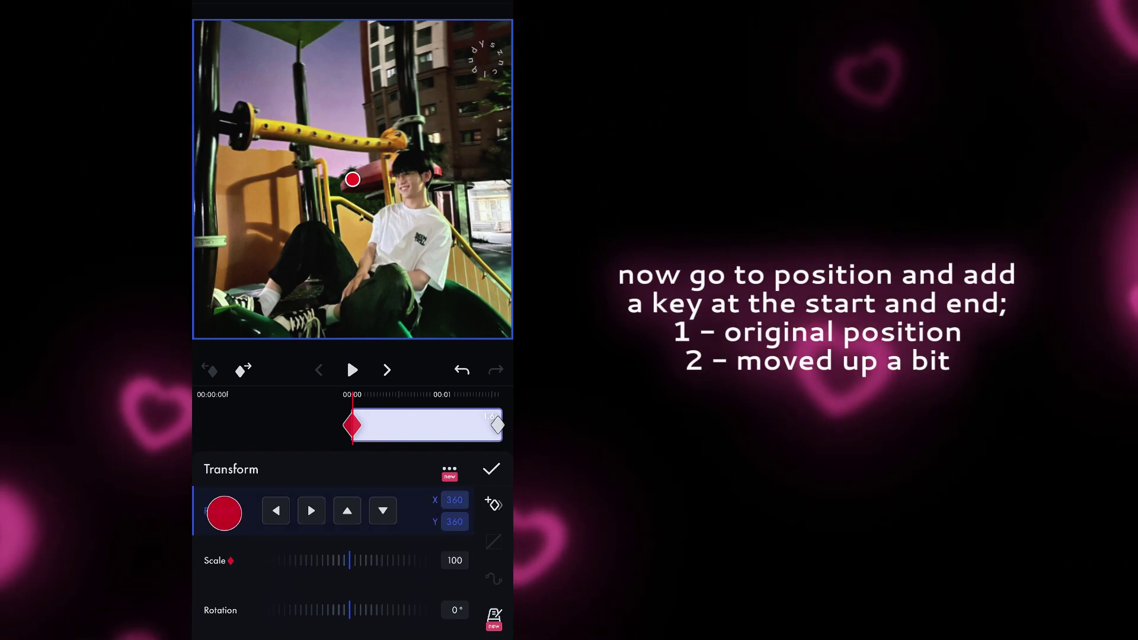
Raise the clip's position slightly at its end keyframe
drag(427, 425, 281, 425)
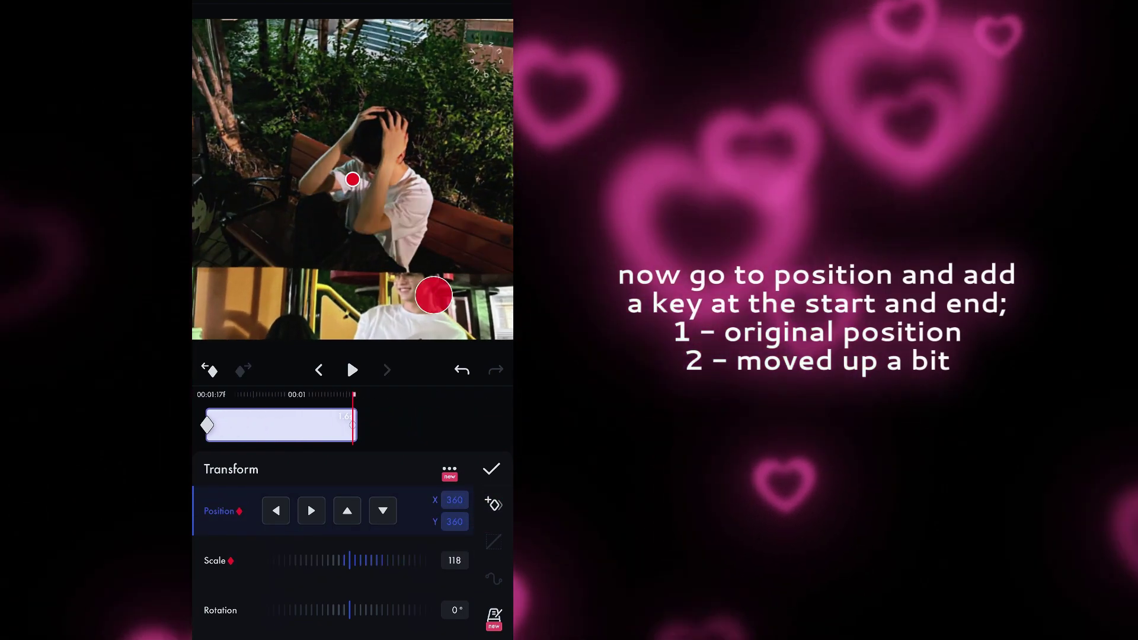
drag(432, 292, 433, 324)
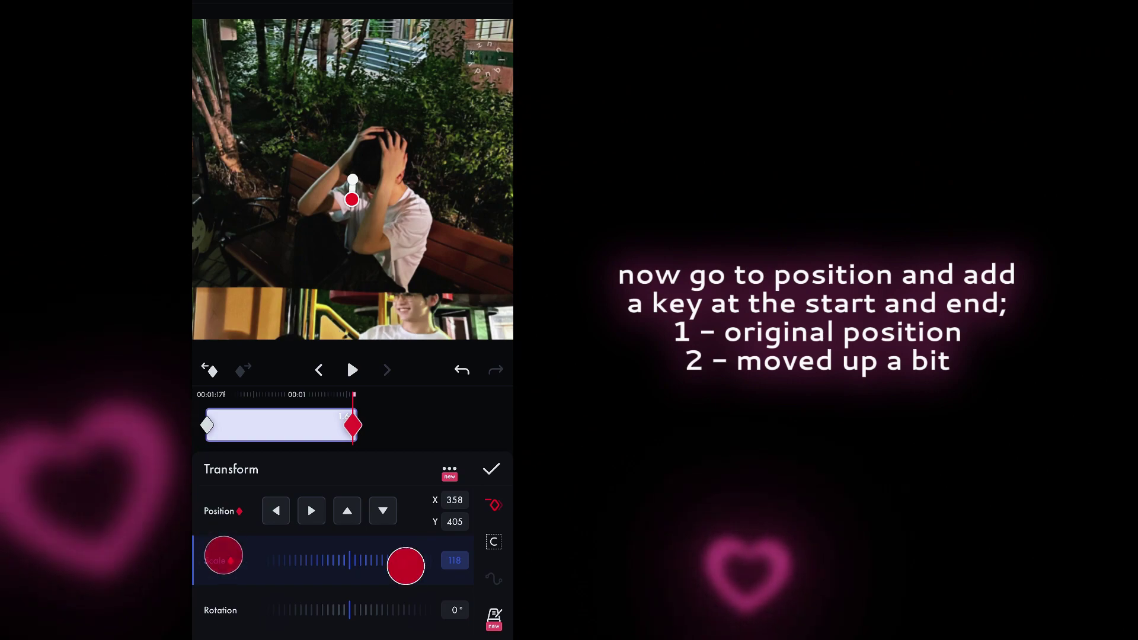
drag(427, 429, 463, 430)
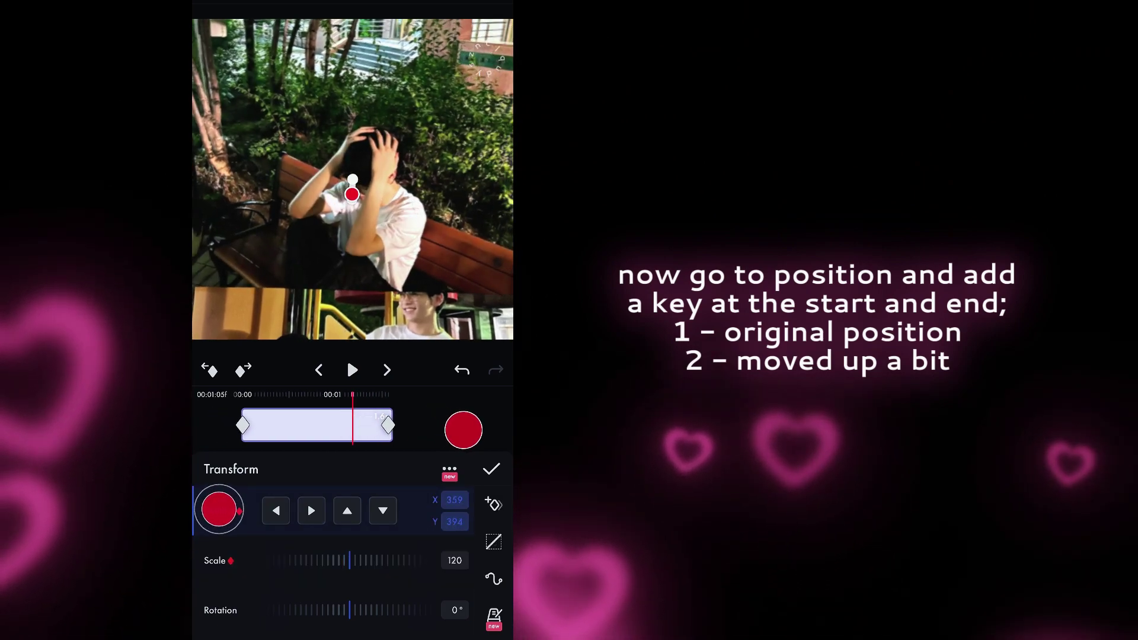
Paste the S-shaped ease curve onto the position keys and preview the slide
click(495, 563)
click(491, 544)
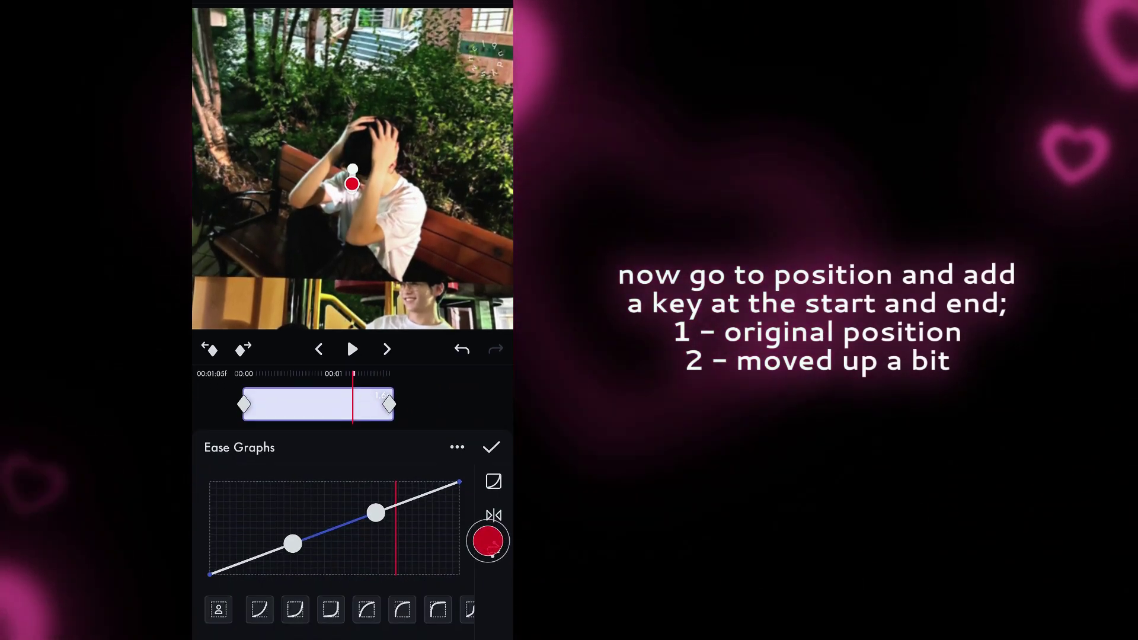
click(450, 449)
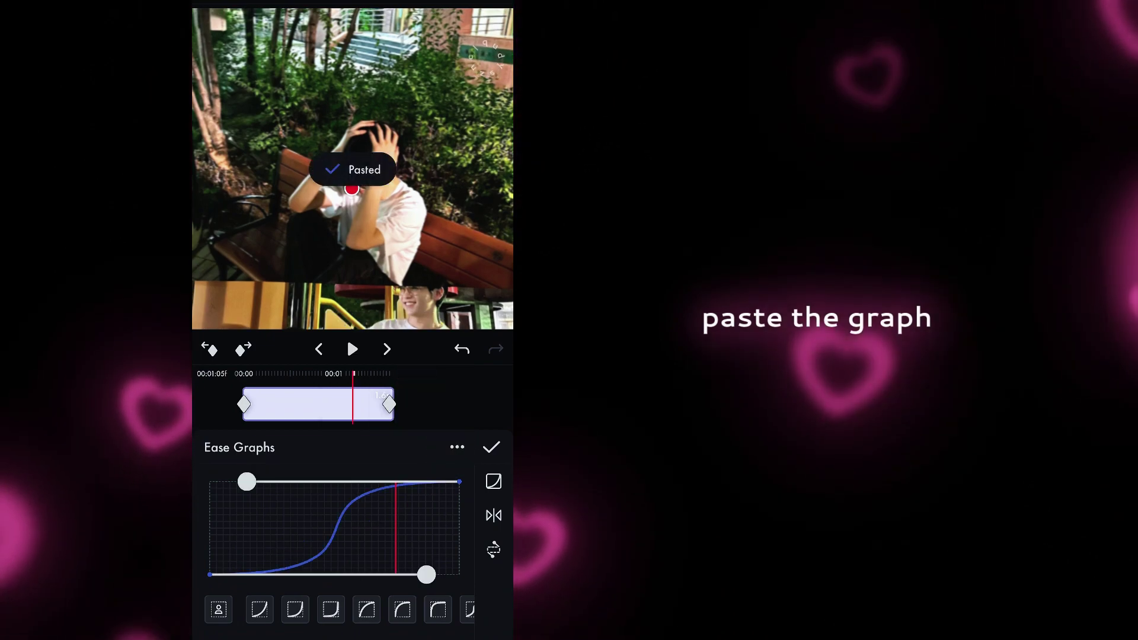
drag(369, 409, 461, 426)
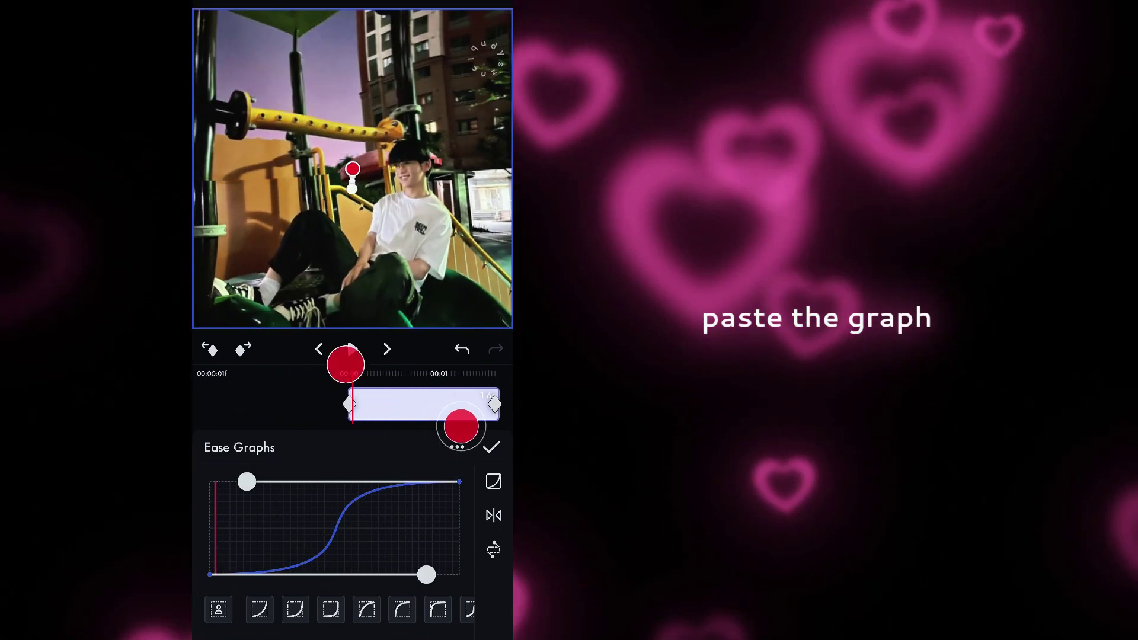
click(350, 345)
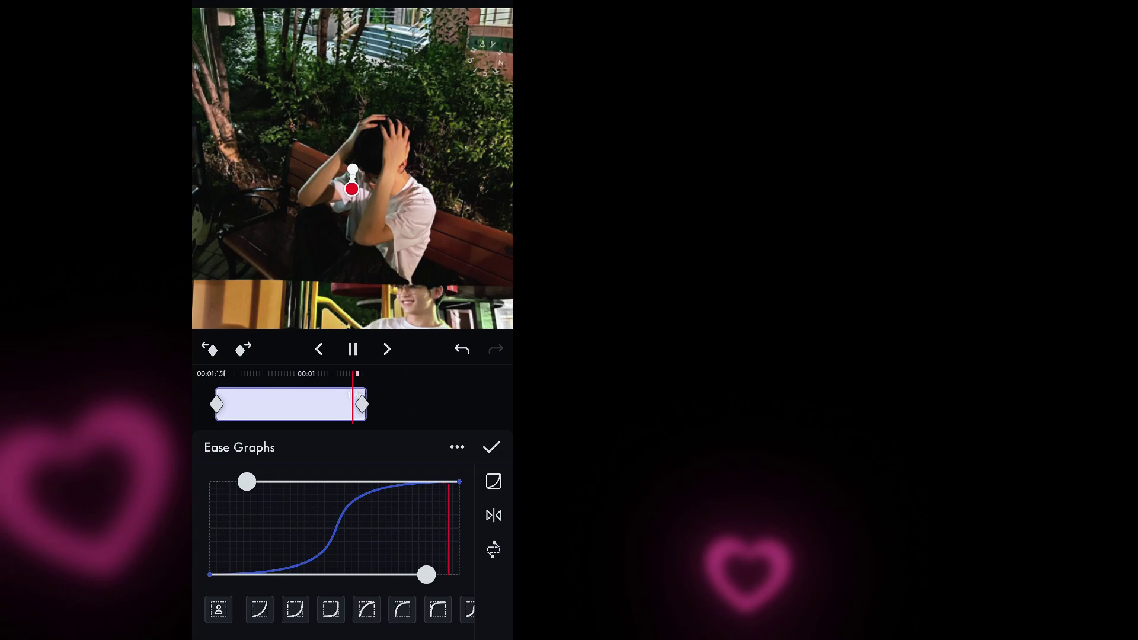
click(354, 351)
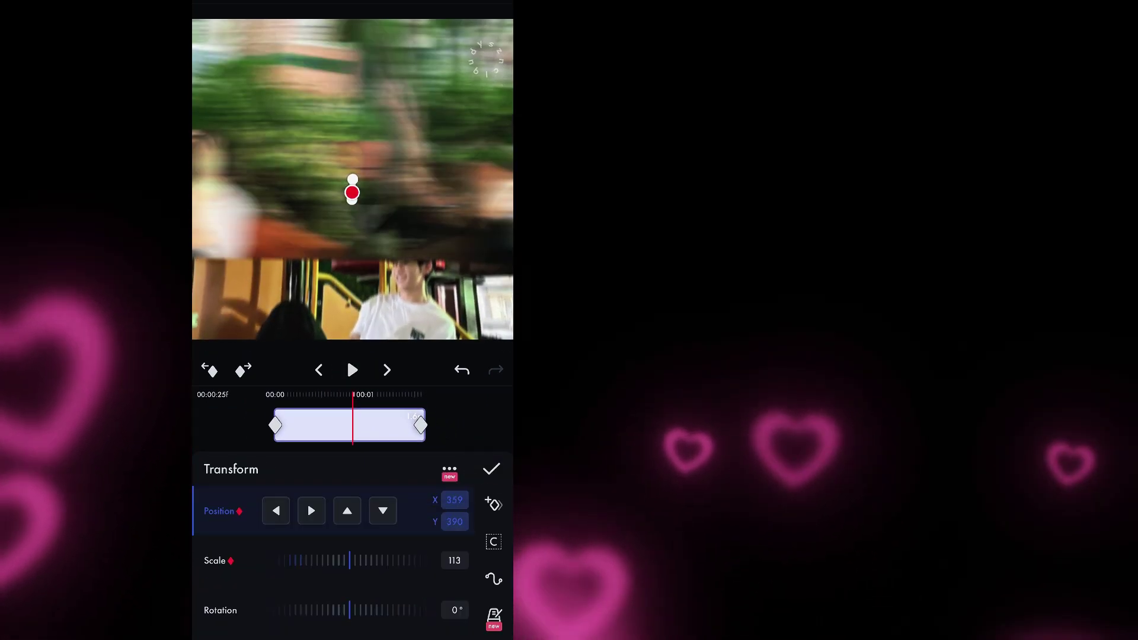
Add an Expand effect to the bench clip and key Bend 0 at mid-clip
click(490, 467)
click(256, 610)
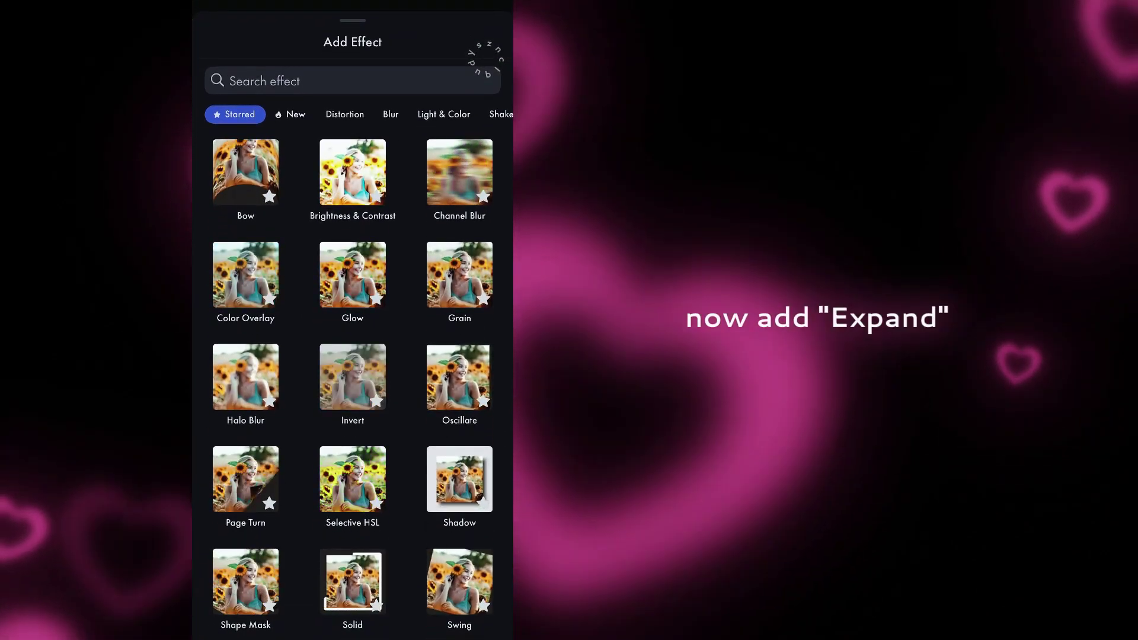
click(452, 64)
text(Exp)
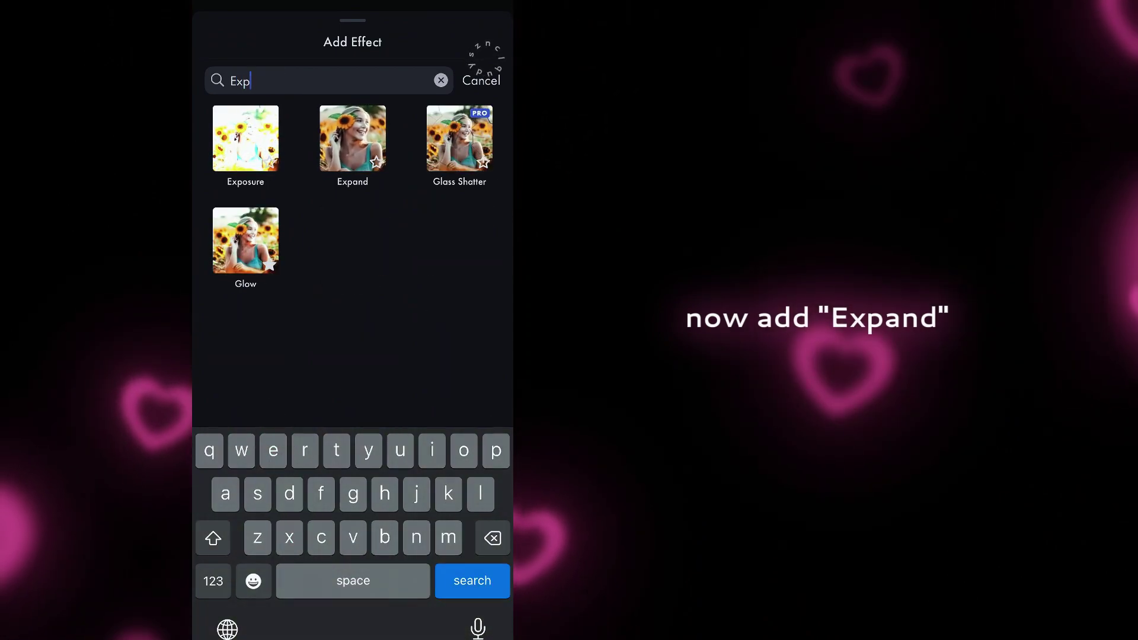
click(354, 136)
click(492, 505)
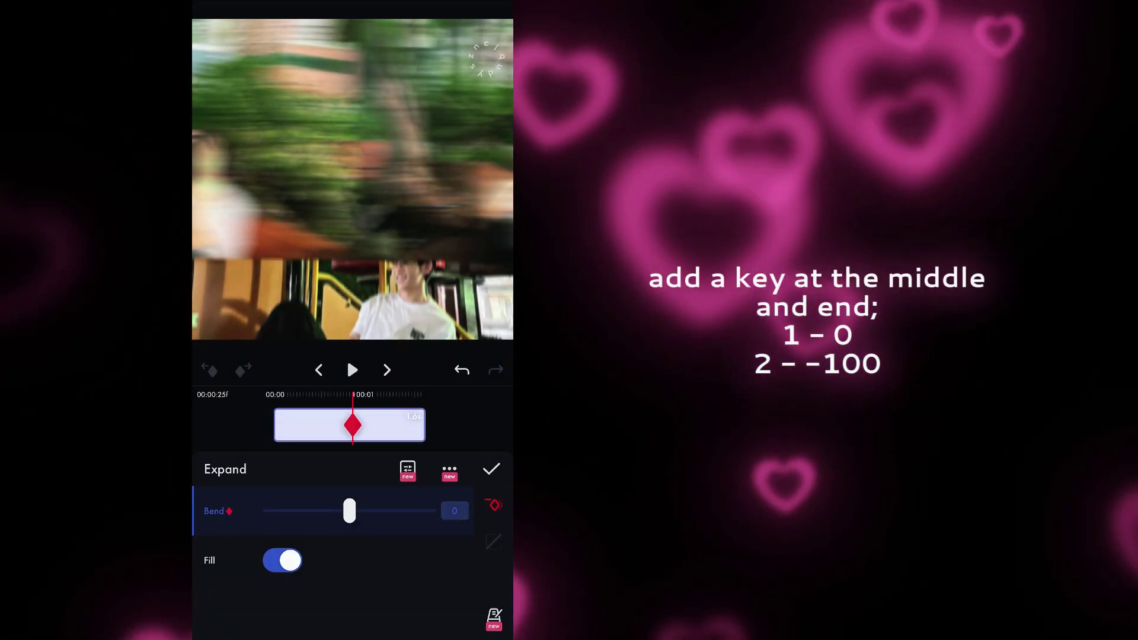
drag(480, 422, 414, 435)
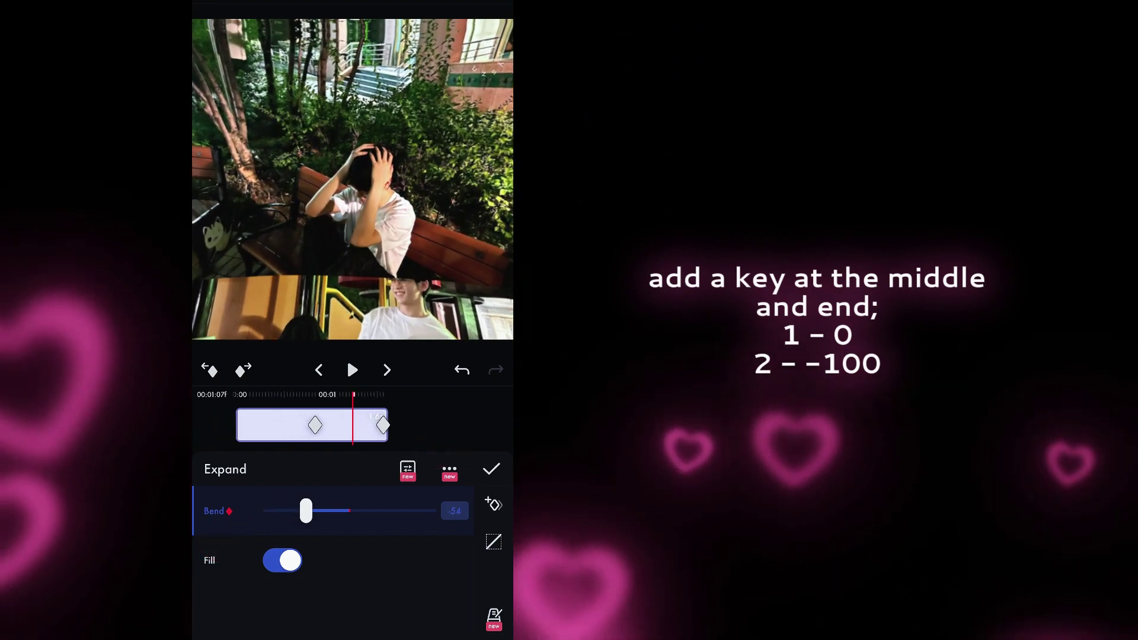
Apply the overshoot ease preset to the Bend keys and reshape it with a starting dip
click(494, 541)
click(439, 612)
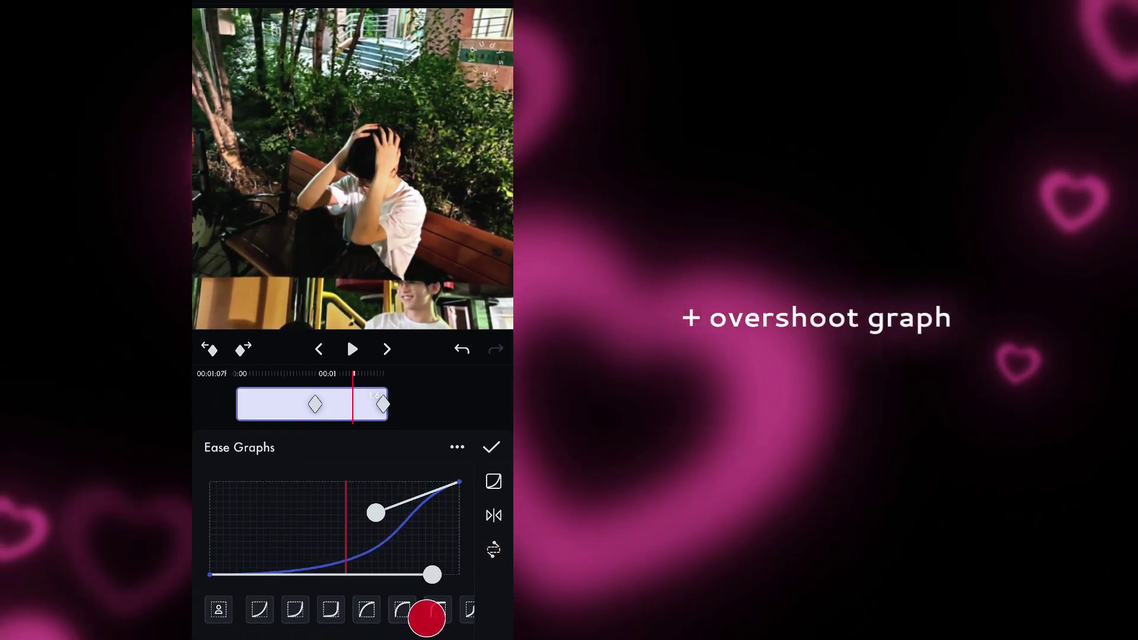
drag(375, 513, 460, 534)
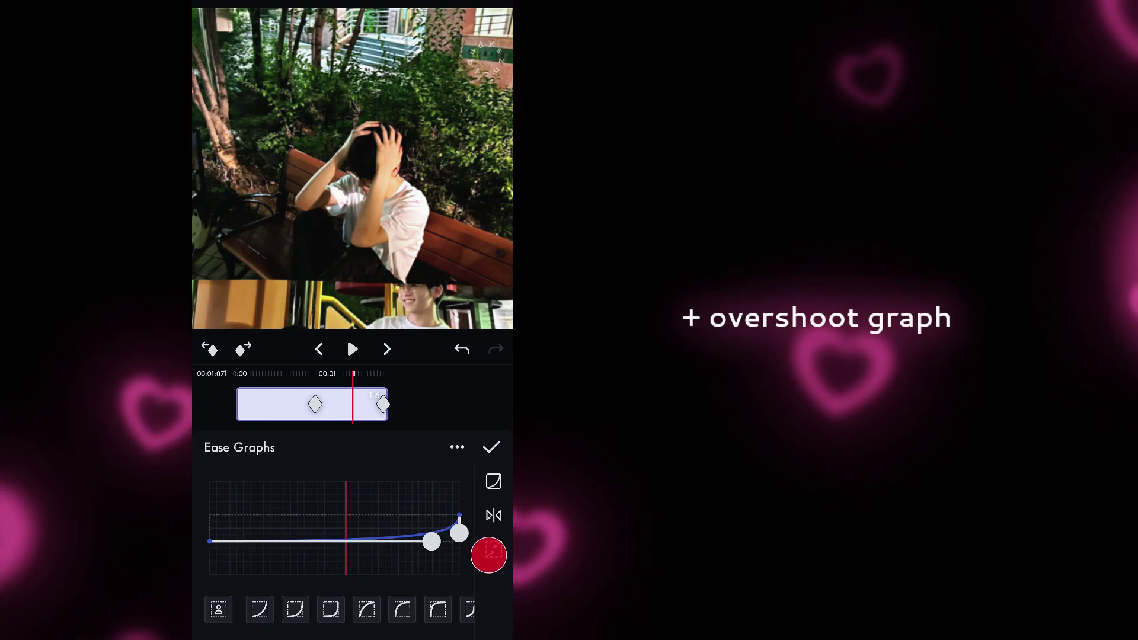
drag(432, 541, 431, 558)
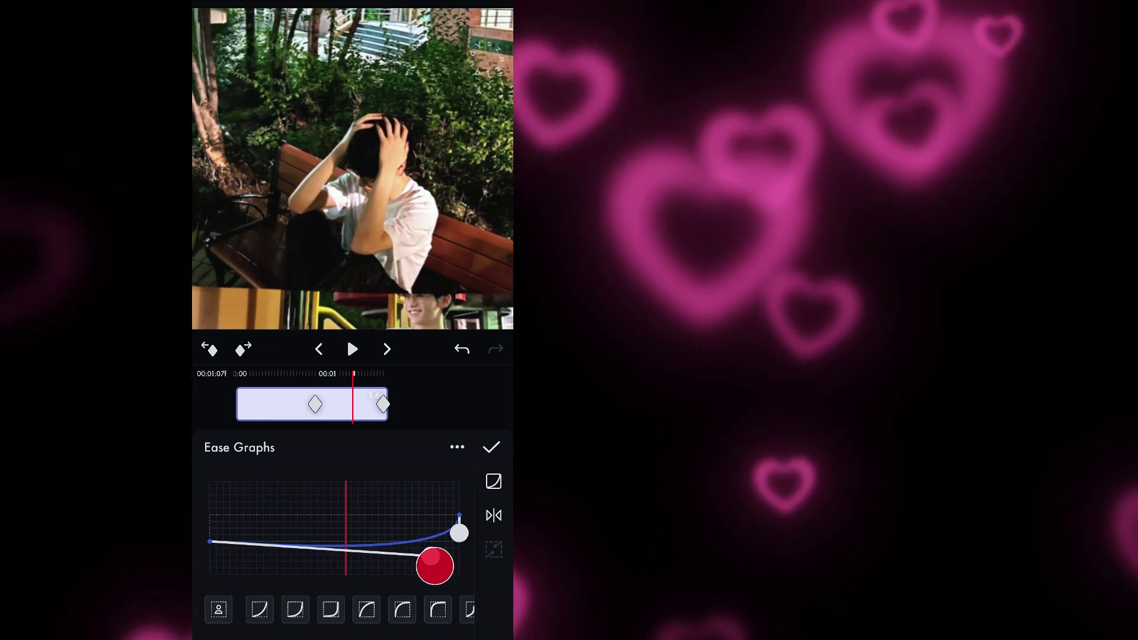
drag(399, 413, 483, 416)
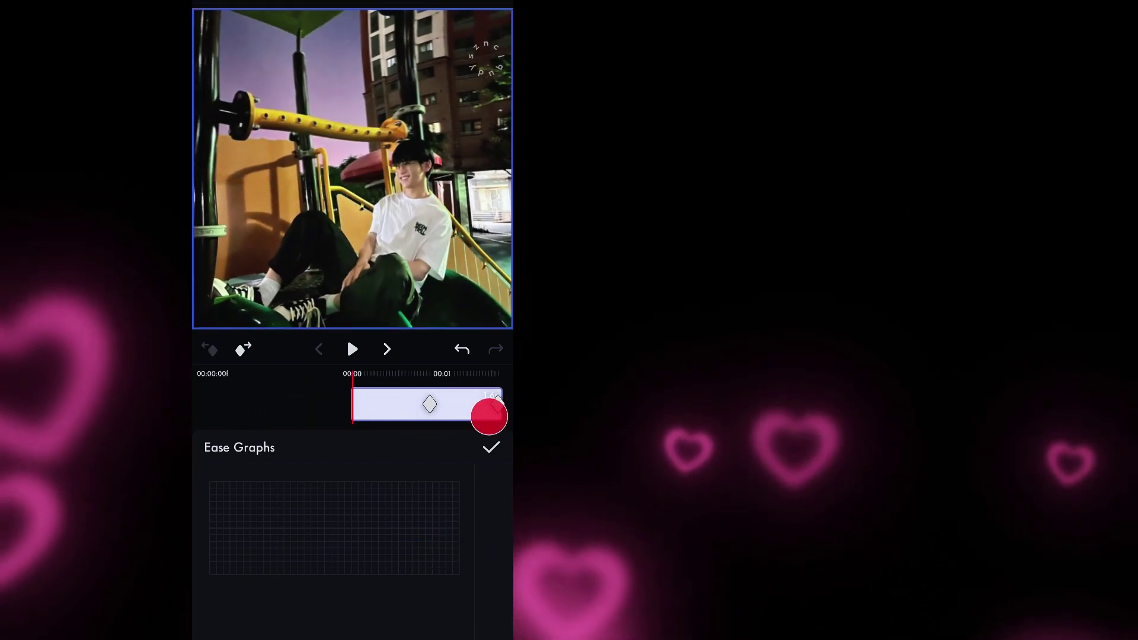
Confirm the Expand settings and add a 2D Transform effect to the playground clip
click(491, 447)
click(492, 469)
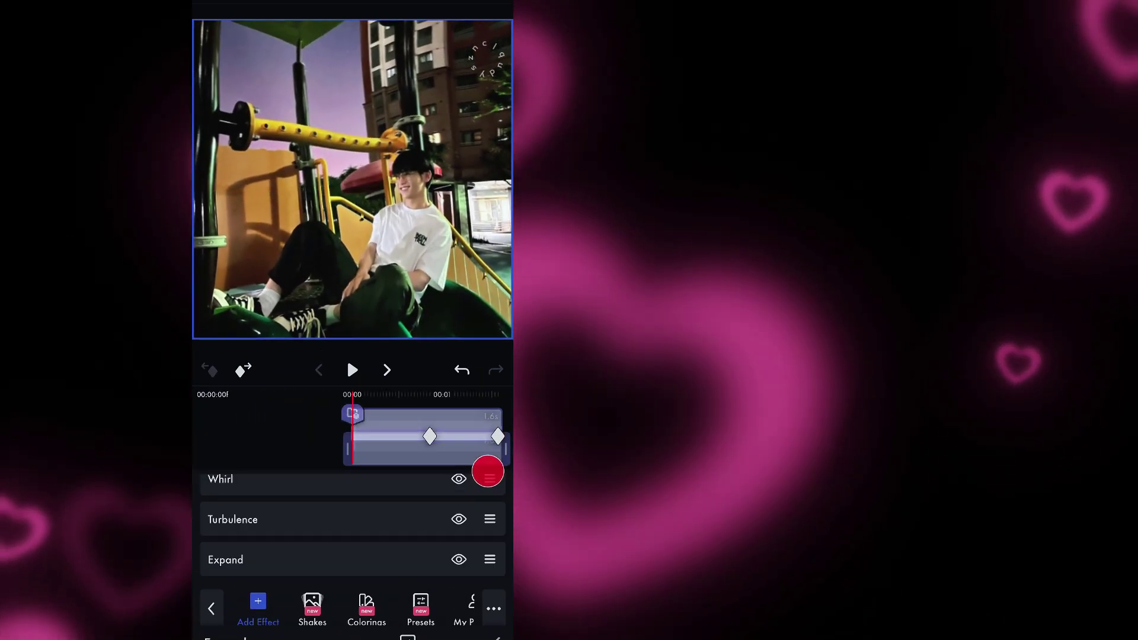
click(249, 610)
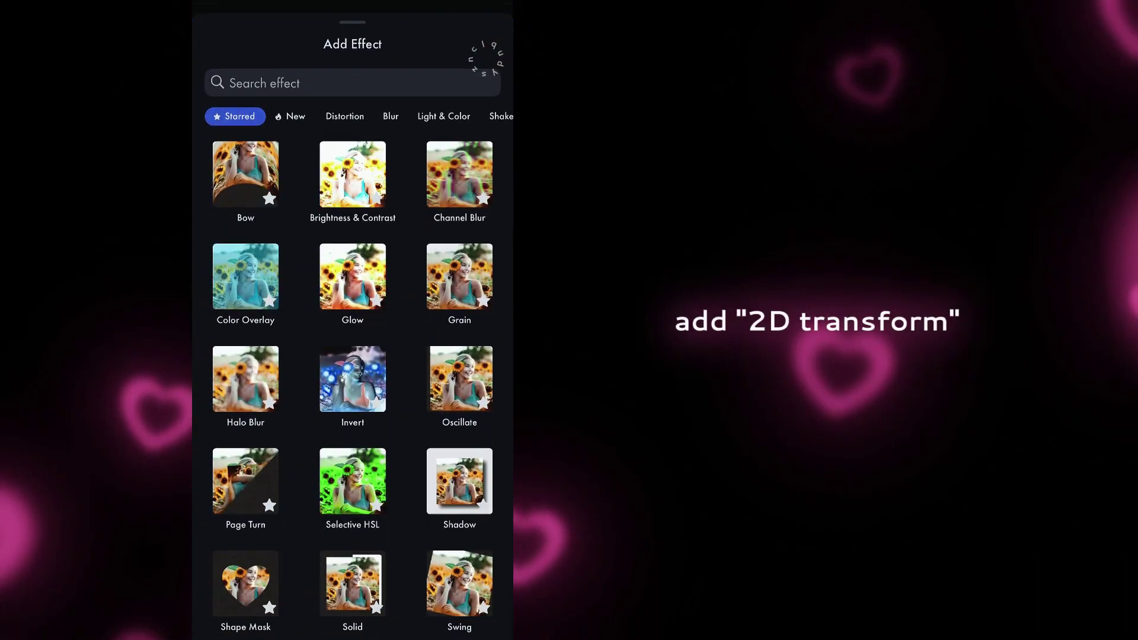
click(431, 78)
click(214, 582)
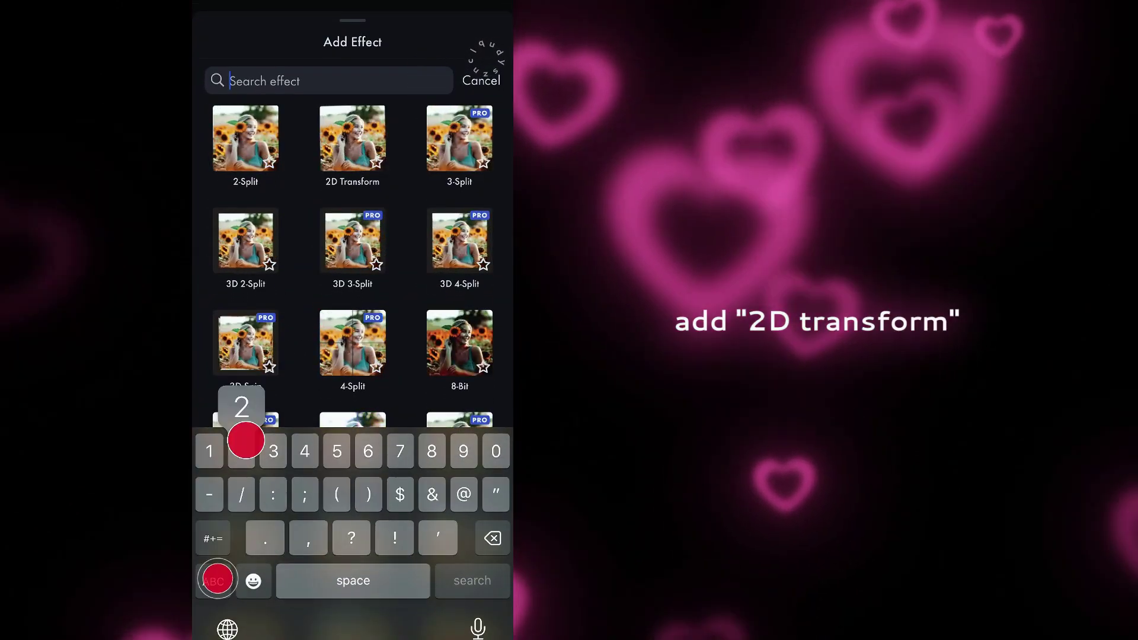
text(2)
click(349, 123)
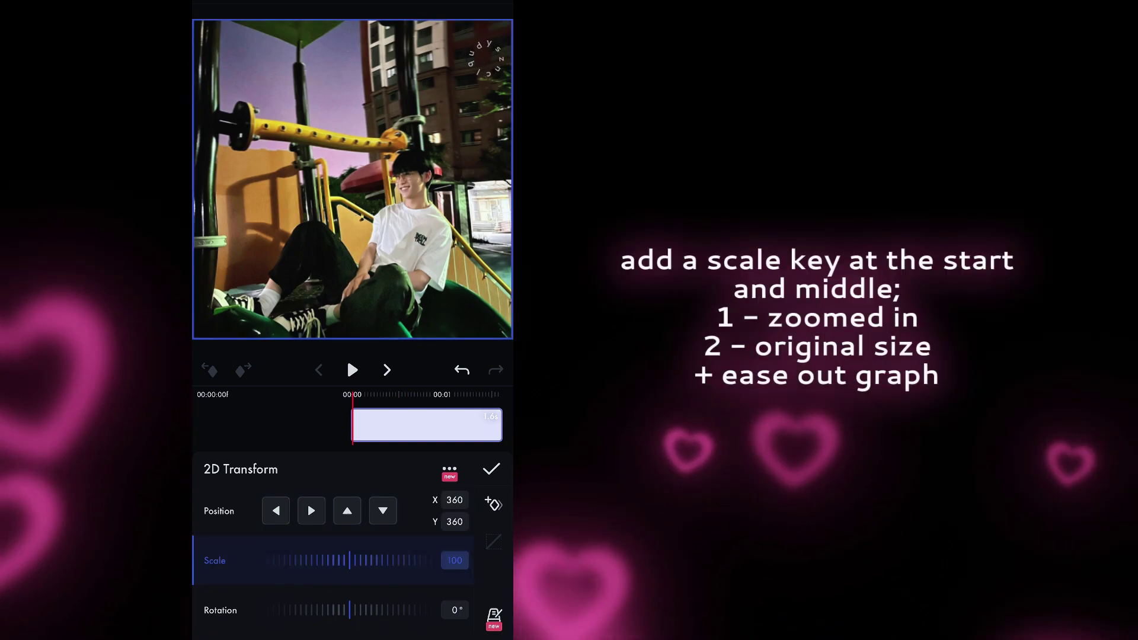
Key the 2D Transform scale from 176 at the start to 100 mid-clip with a steep ease-out
drag(477, 428, 406, 428)
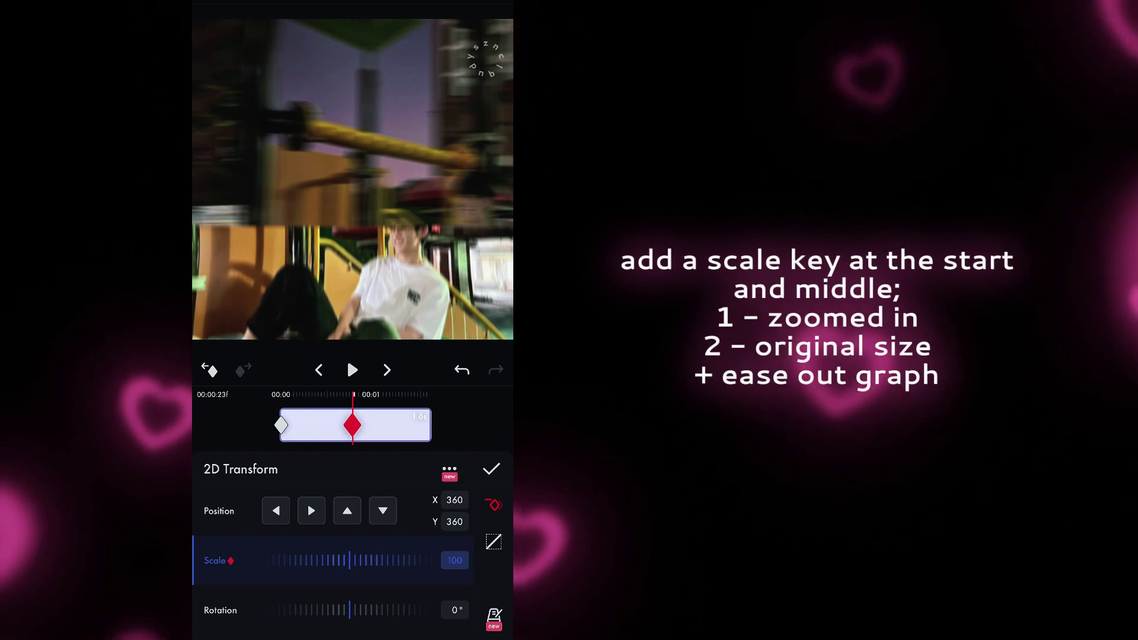
click(209, 370)
drag(415, 560, 251, 574)
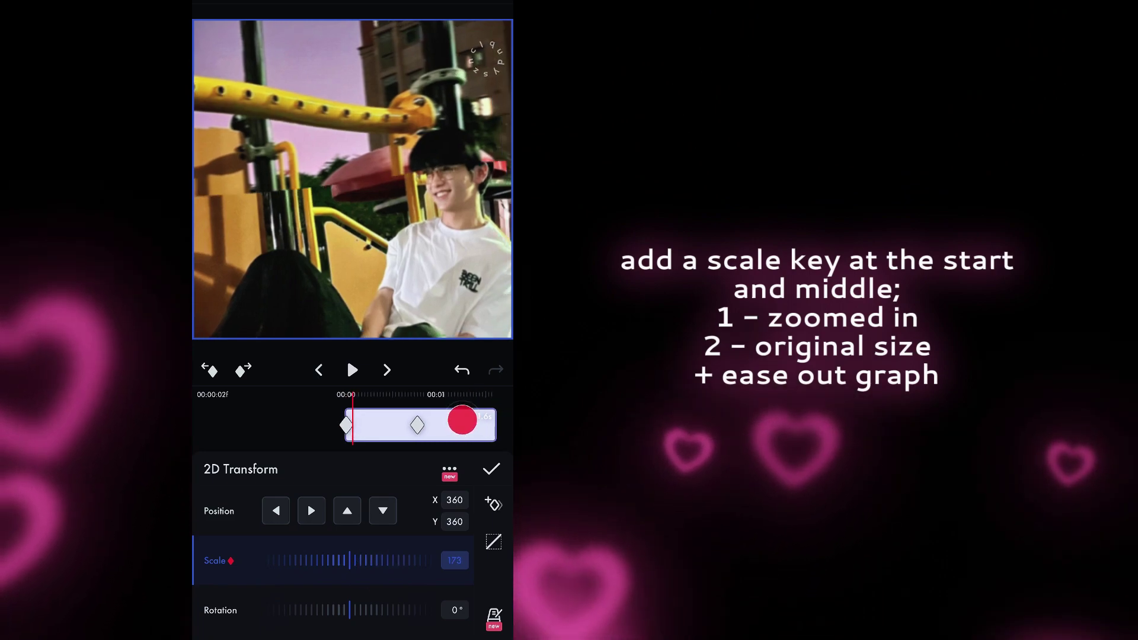
click(493, 541)
drag(293, 542, 214, 502)
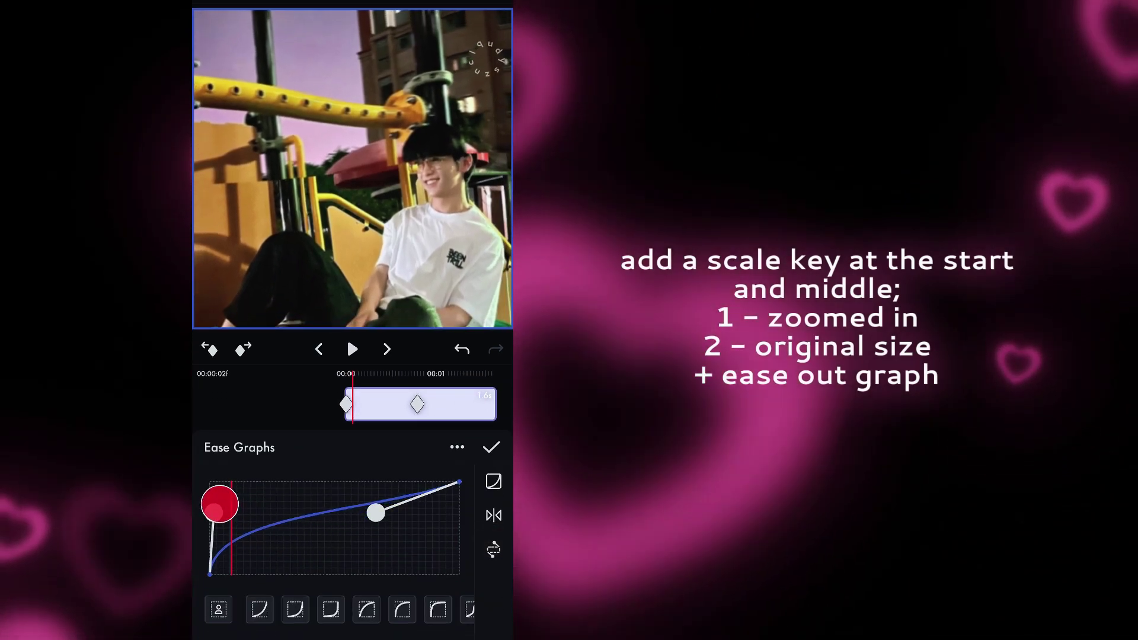
drag(373, 516, 255, 426)
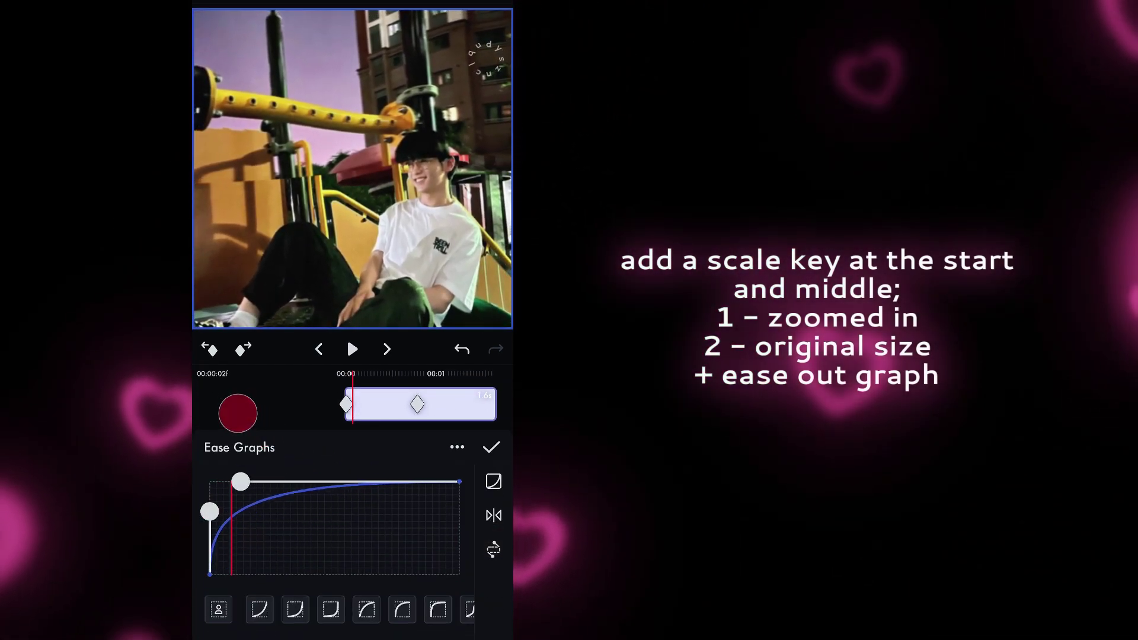
drag(463, 403, 475, 403)
click(352, 349)
Set Motion Blur to 100 and check it from the clip start
click(491, 448)
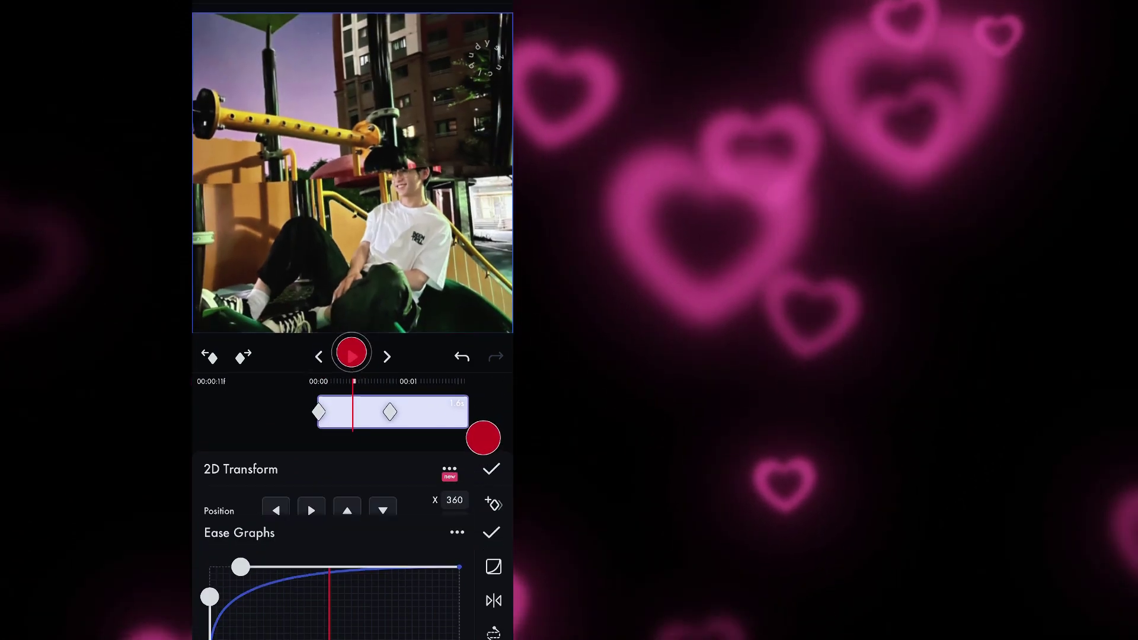
scroll(437, 528, down, 5)
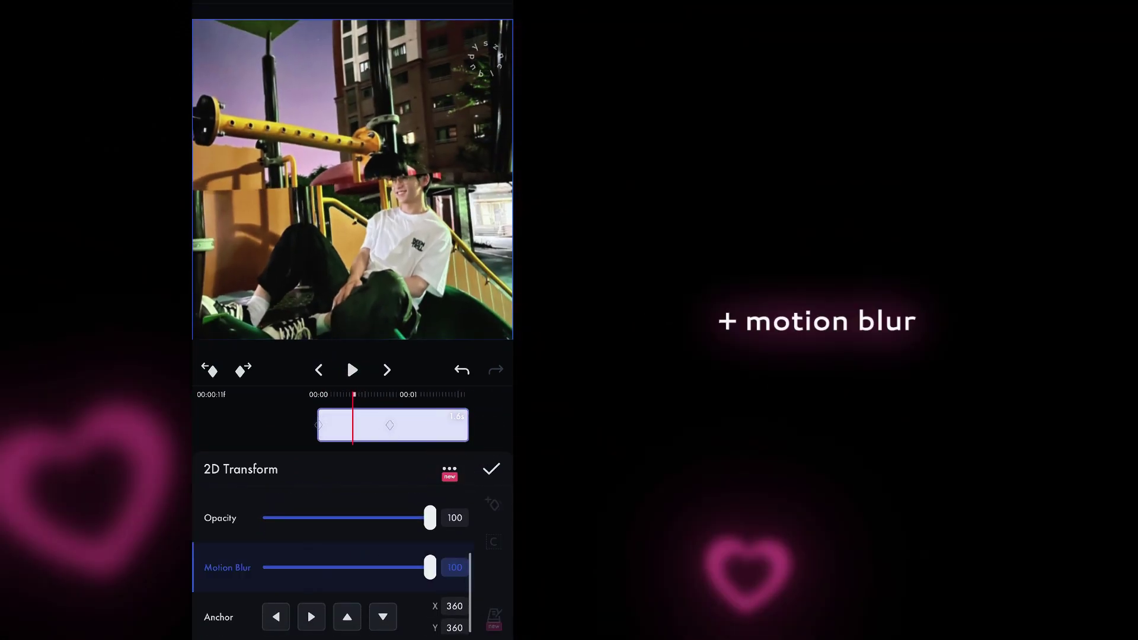
drag(451, 431, 484, 431)
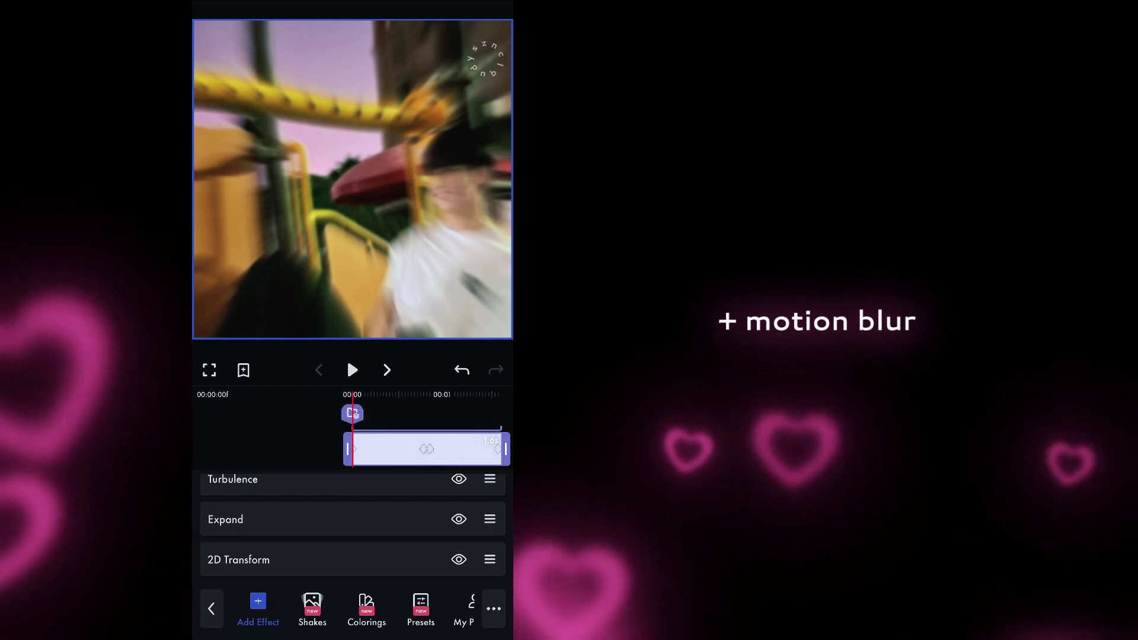
click(258, 605)
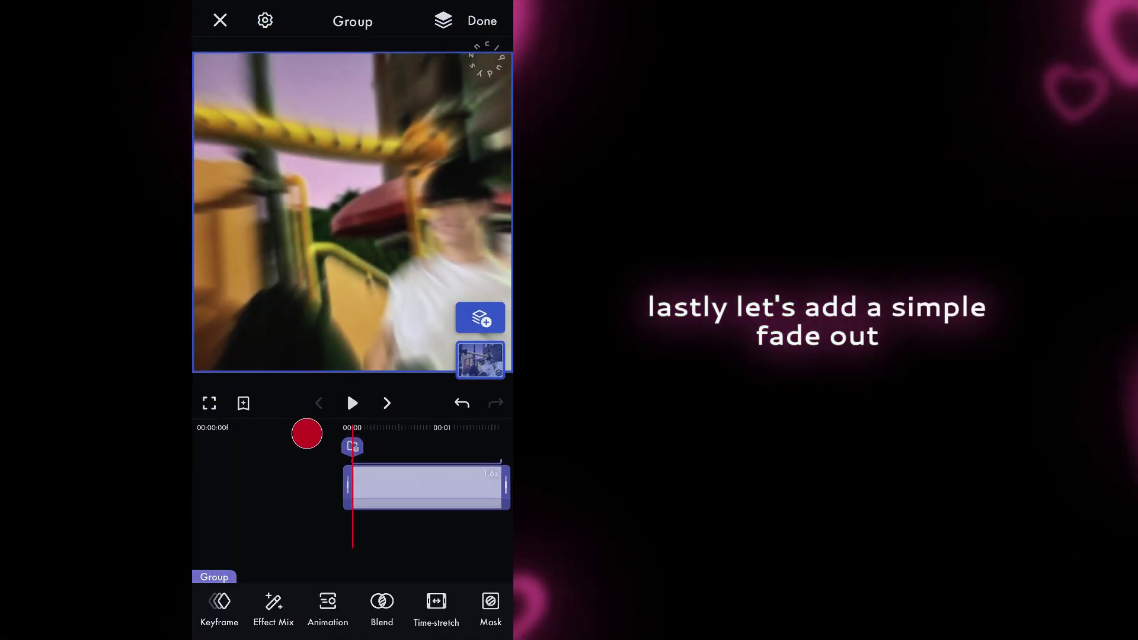
Preview the clips, then key a black Color Overlay at opacity 0 near mid-clip
click(353, 405)
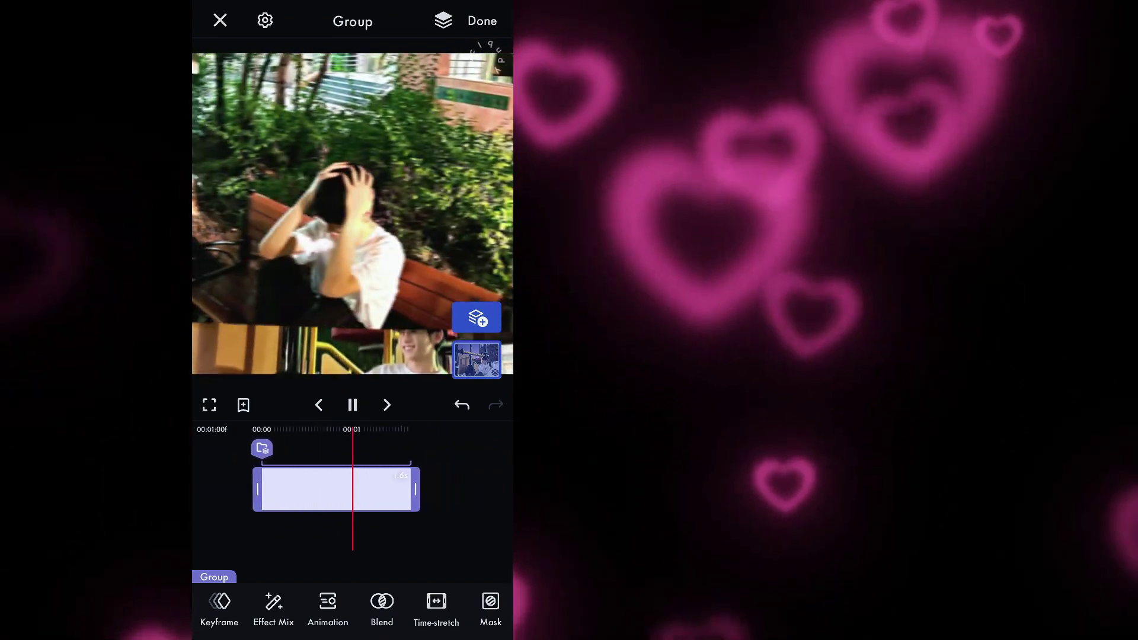
click(353, 404)
drag(416, 528, 415, 531)
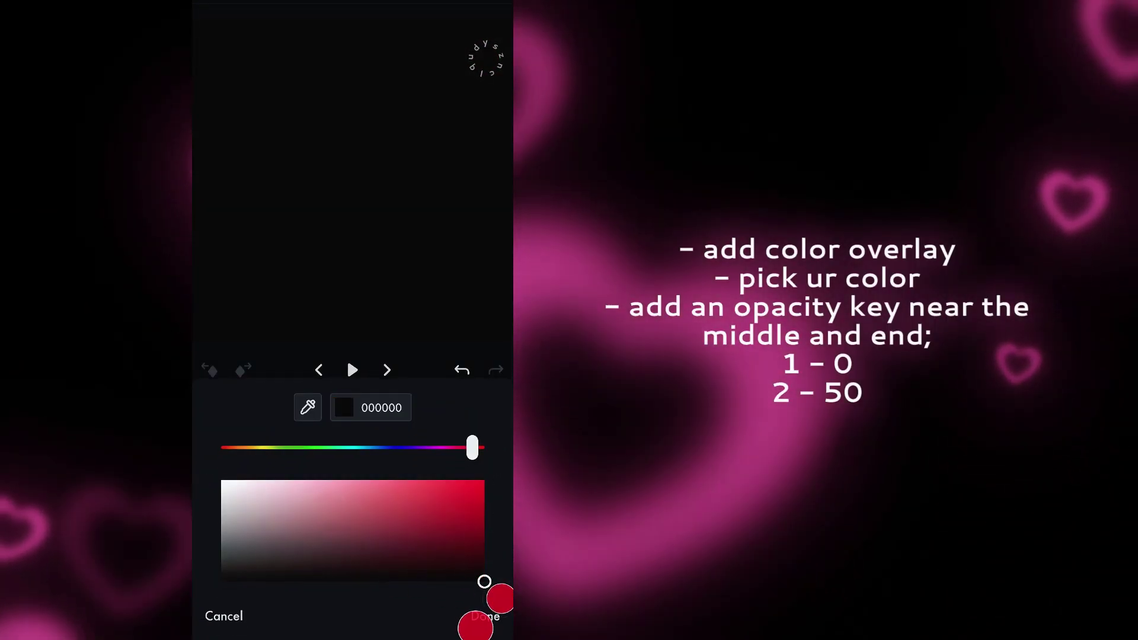
click(485, 617)
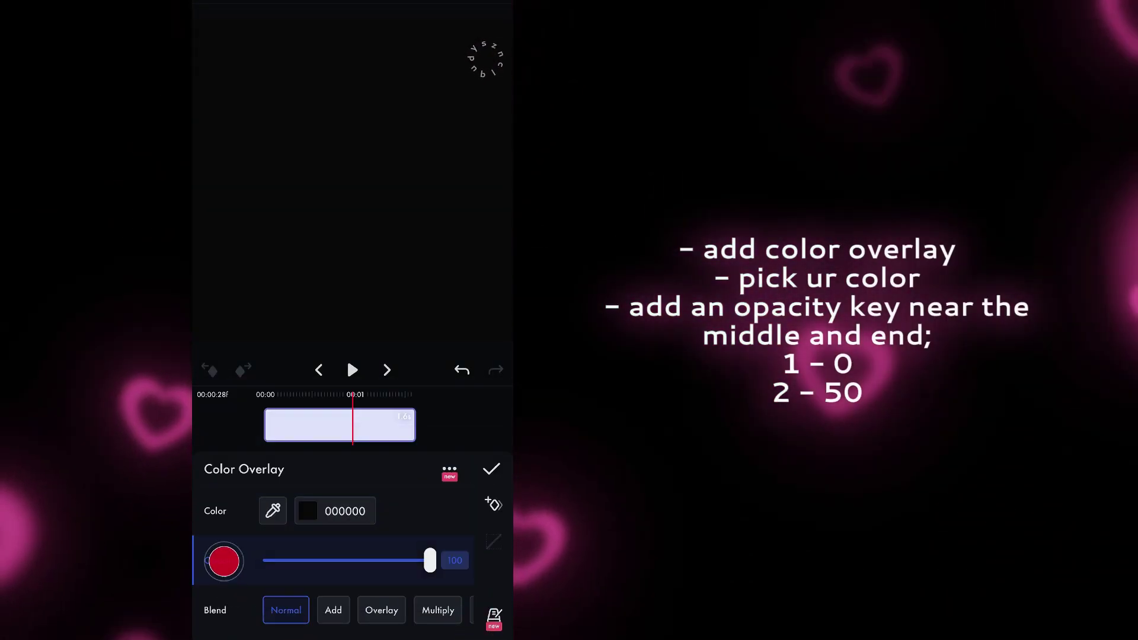
drag(430, 560, 216, 583)
click(494, 504)
Raise the overlay opacity to about 44 at the end with a steep ease-in curve
drag(475, 429, 381, 467)
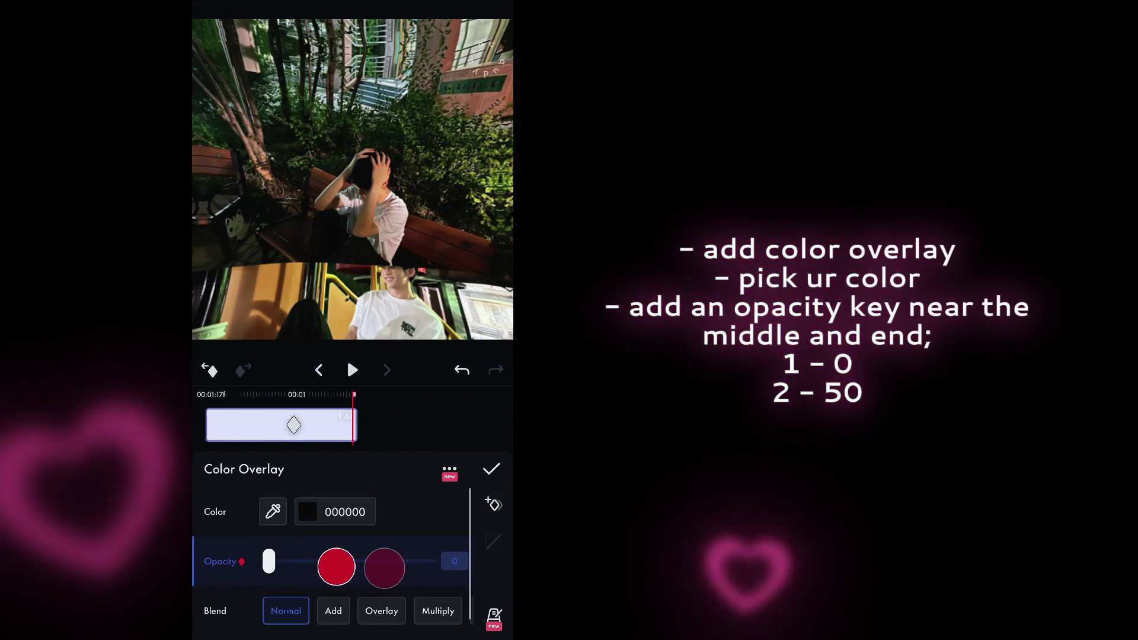
drag(270, 568, 341, 569)
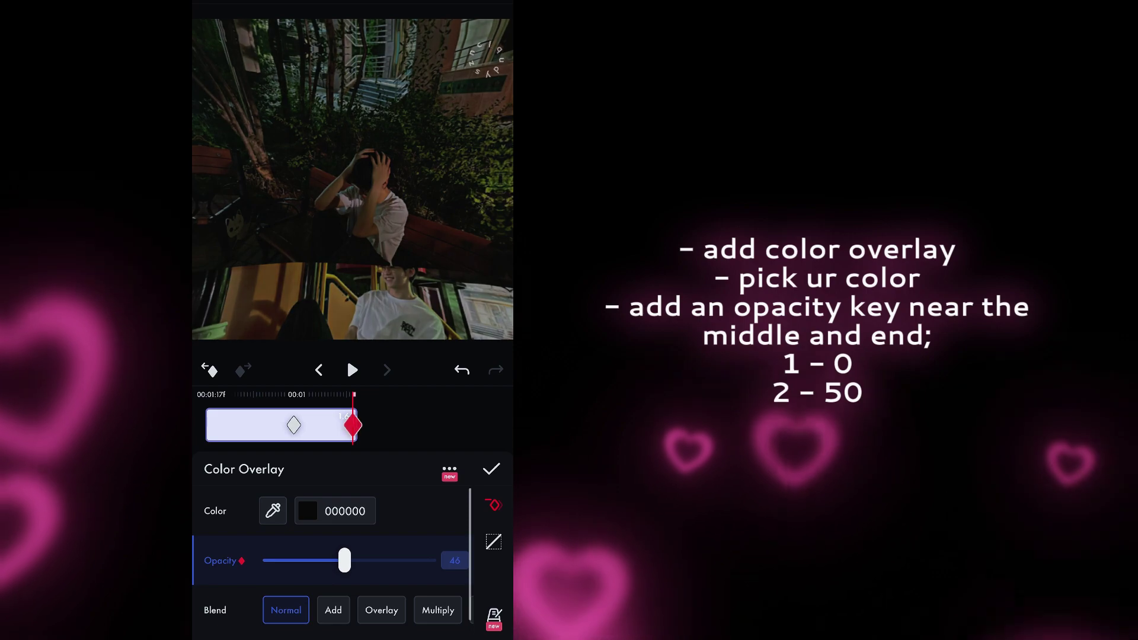
drag(452, 425, 465, 431)
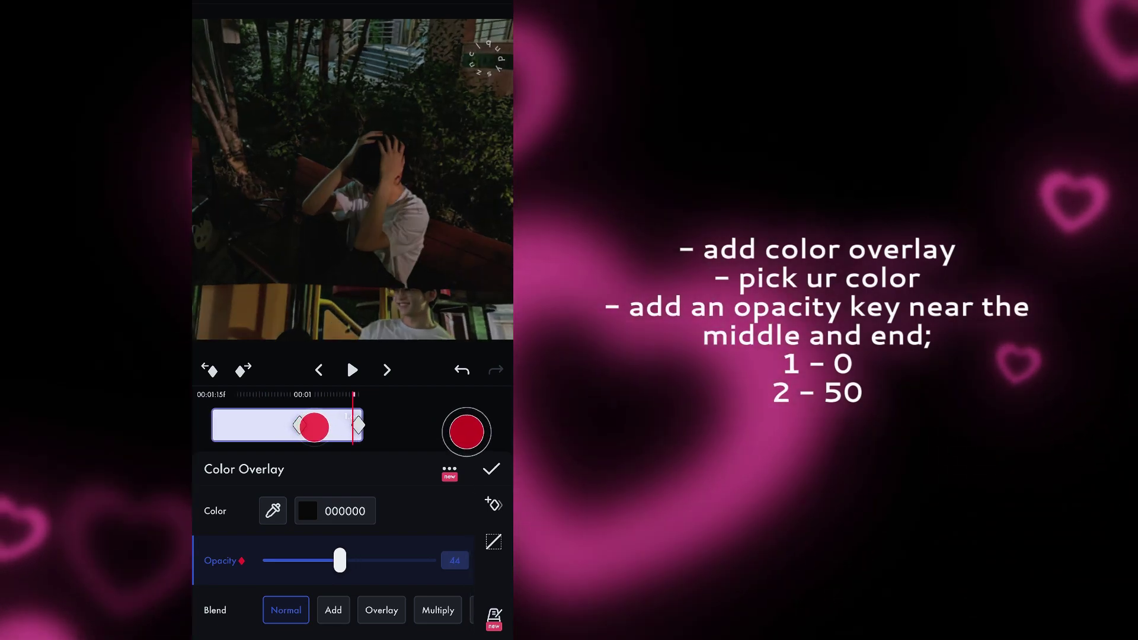
click(313, 426)
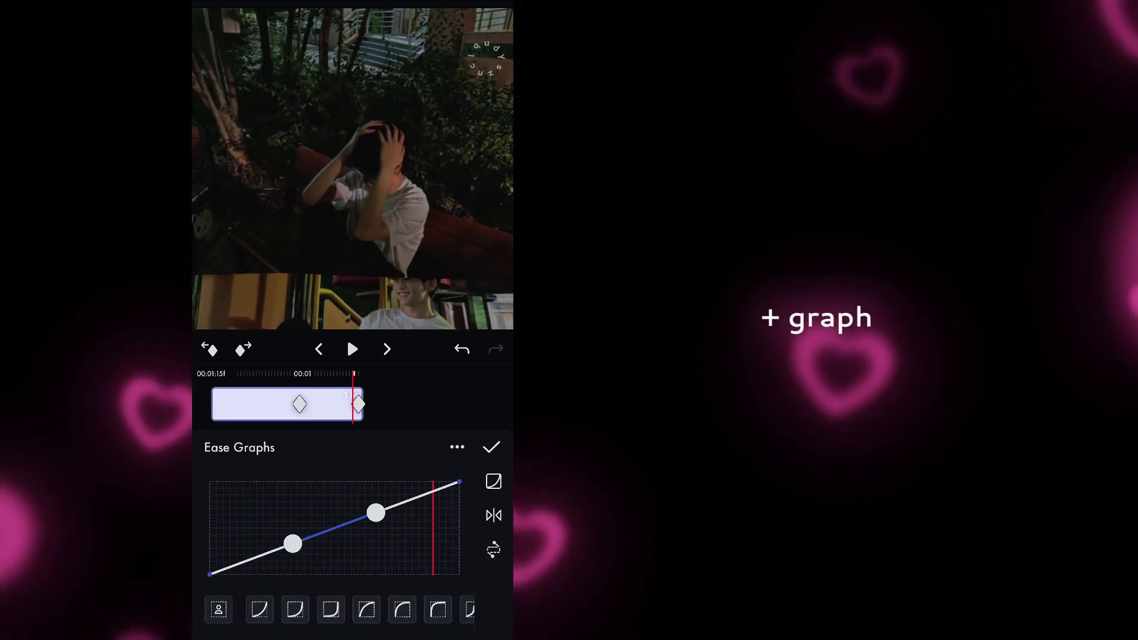
drag(375, 512, 488, 540)
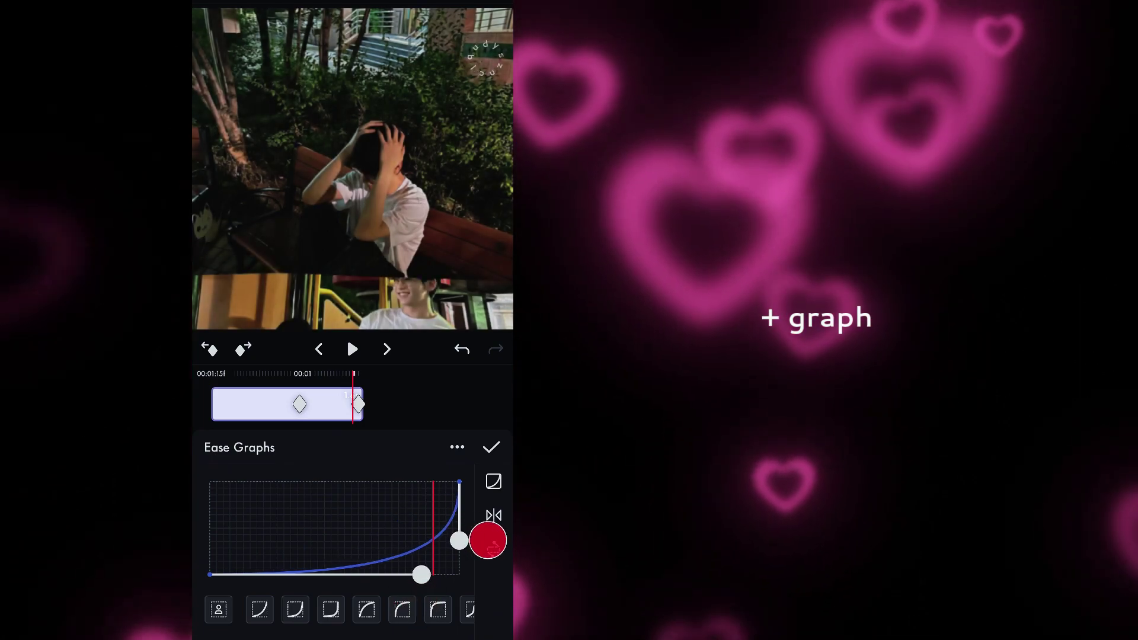
drag(403, 406, 403, 421)
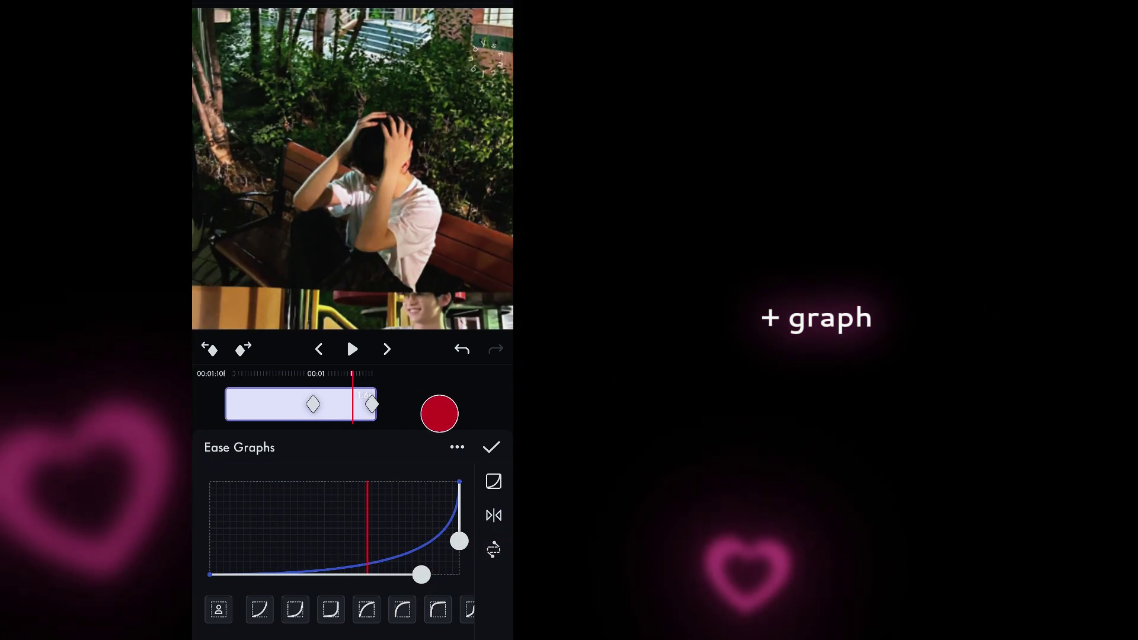